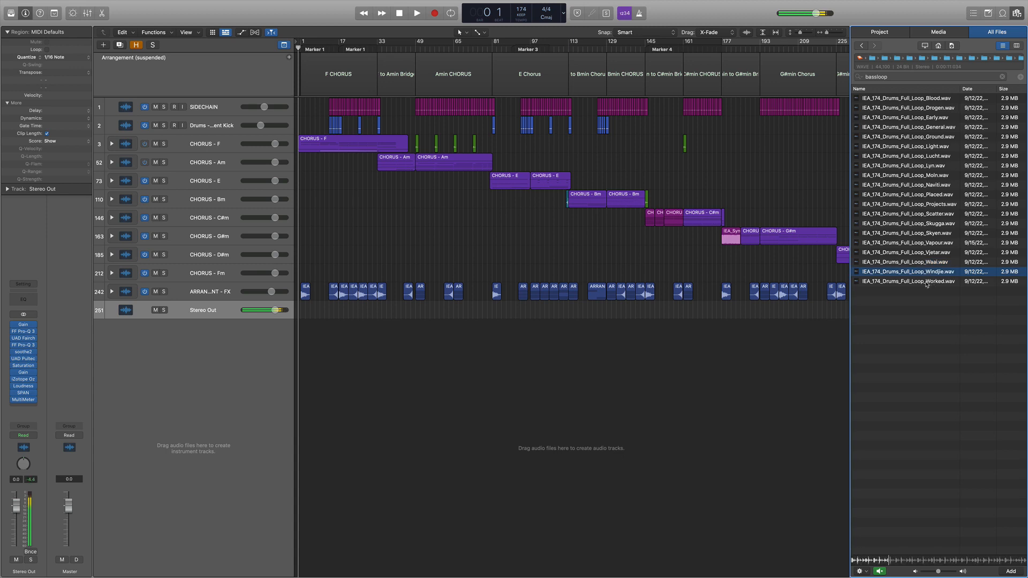
- Audition the Worked and Moln full drum loops in the file browser
{"action": "left_click", "coordinate": [927, 283]}
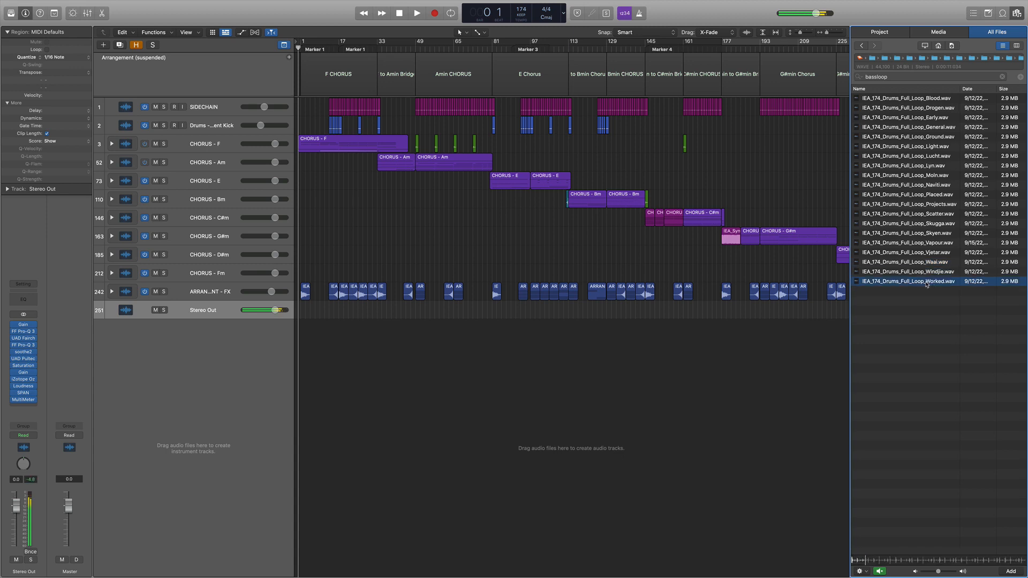
{"action": "left_click", "coordinate": [918, 176]}
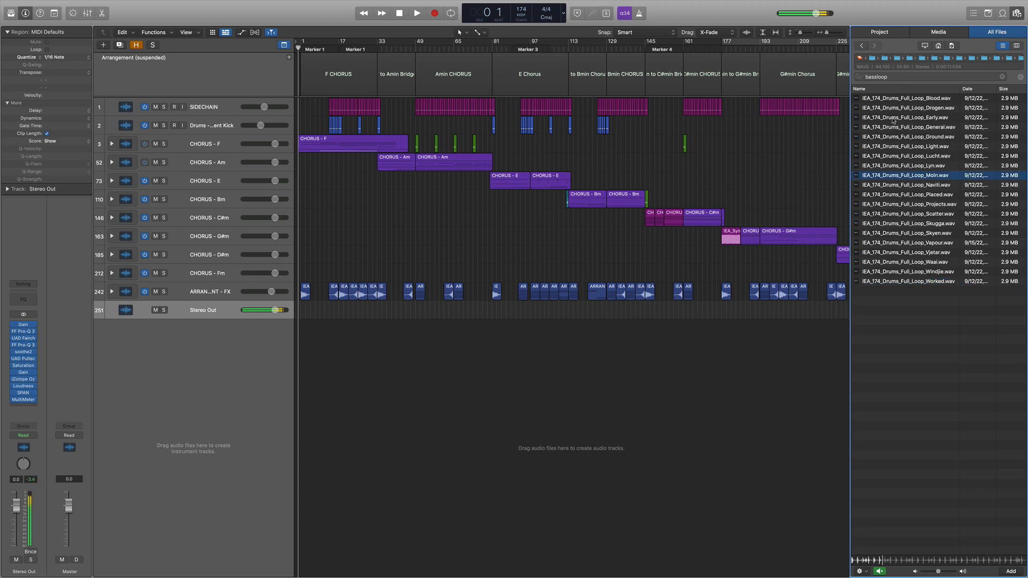
{"action": "left_click", "coordinate": [926, 346]}
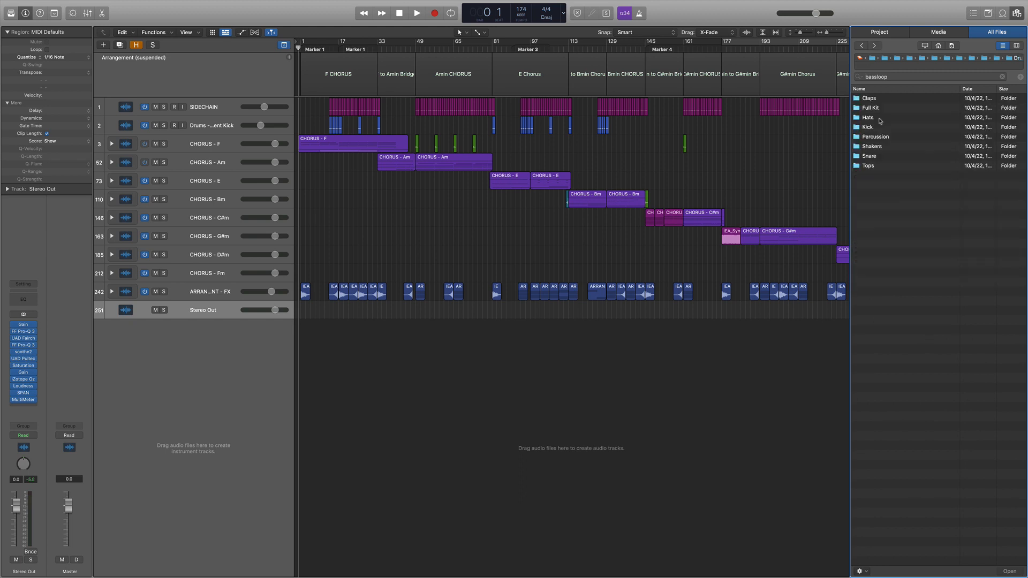
- Open the Hats folder, audition the Vadra, Energi and Cryo hat loops, and stop the preview
{"action": "double_click", "coordinate": [881, 121]}
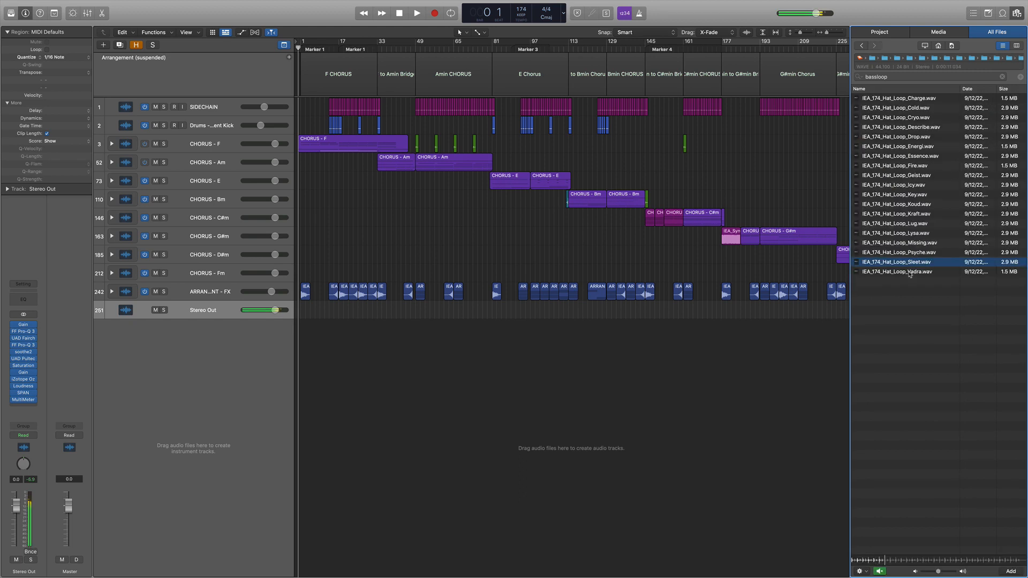
{"action": "left_click", "coordinate": [910, 272]}
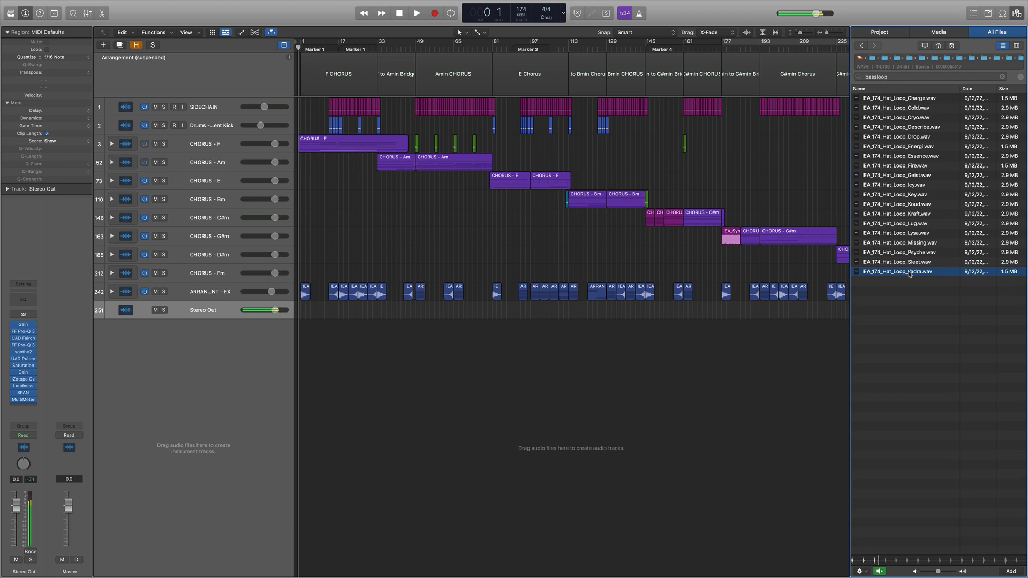
{"action": "left_click", "coordinate": [914, 148]}
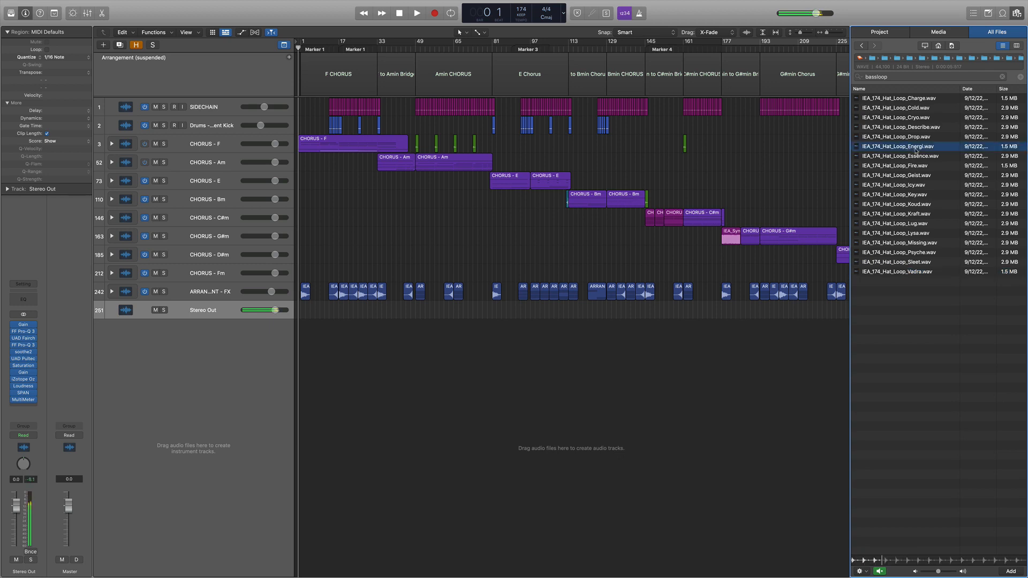
{"action": "left_click", "coordinate": [887, 118]}
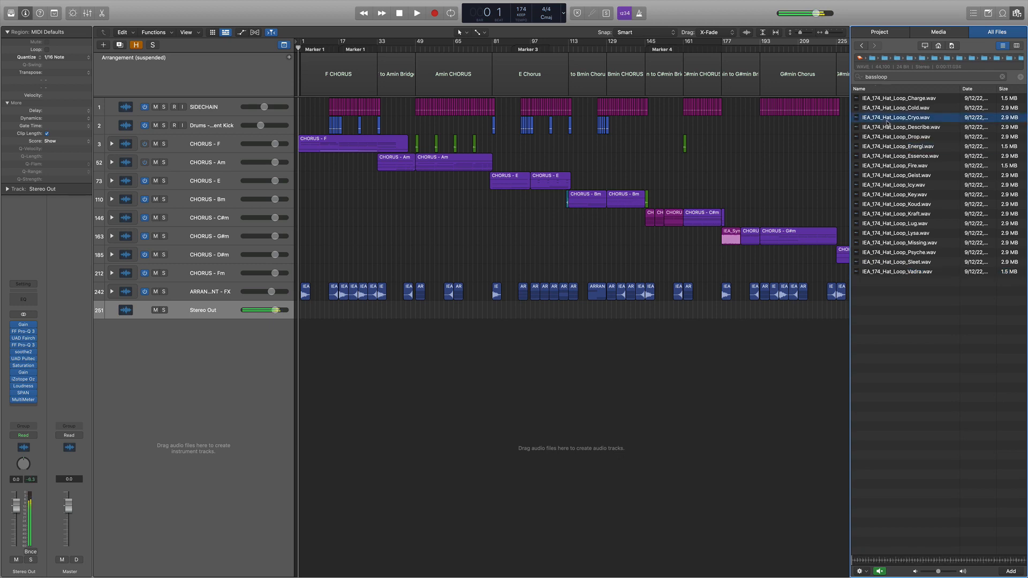
{"action": "left_click", "coordinate": [879, 571]}
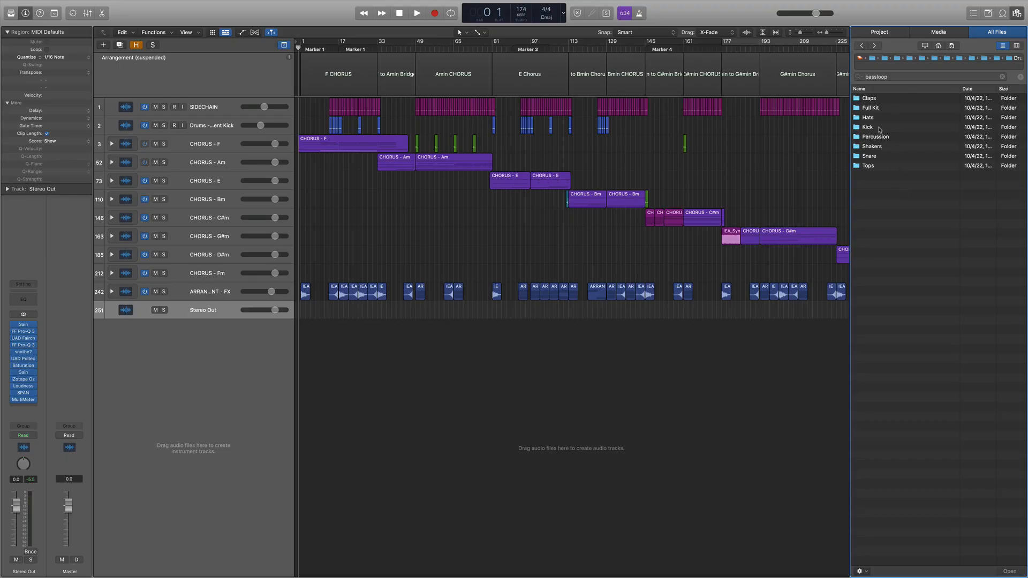
- Open the Kick folder and audition the Kinetic_D, Torque_F, Verve_F and Chaleur_G kick loops
{"action": "double_click", "coordinate": [879, 130]}
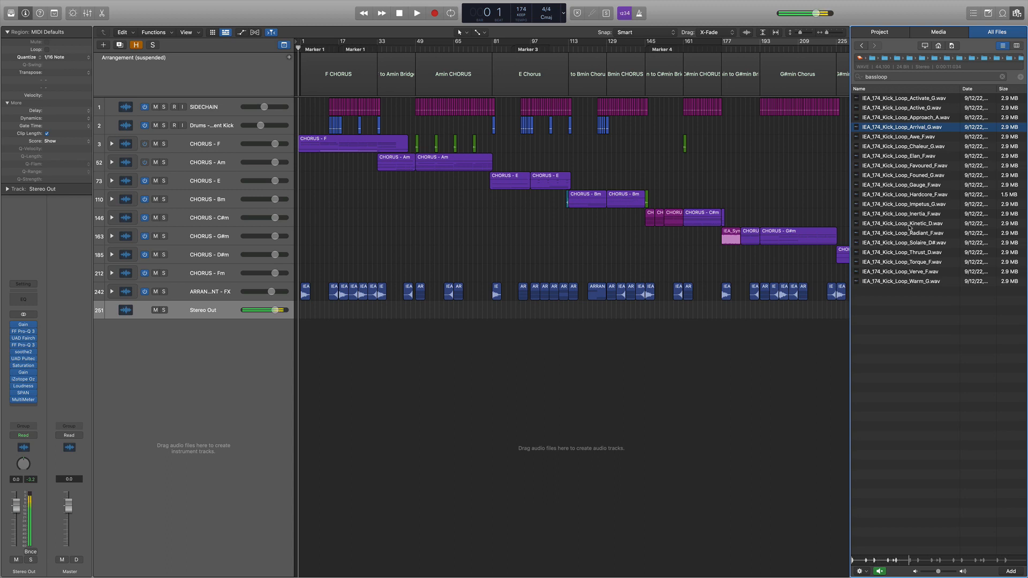
{"action": "left_click", "coordinate": [909, 225]}
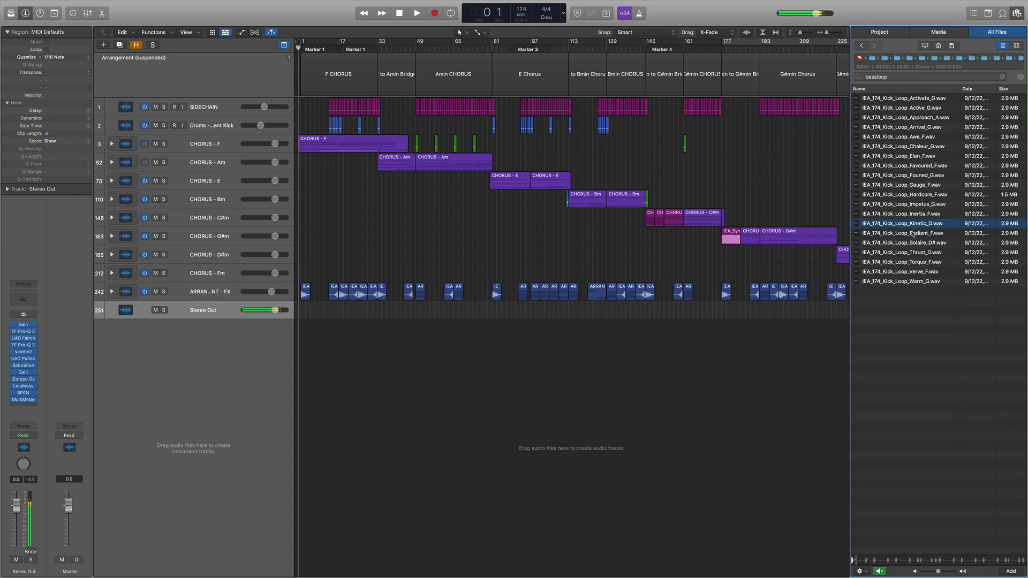
{"action": "left_click", "coordinate": [915, 262]}
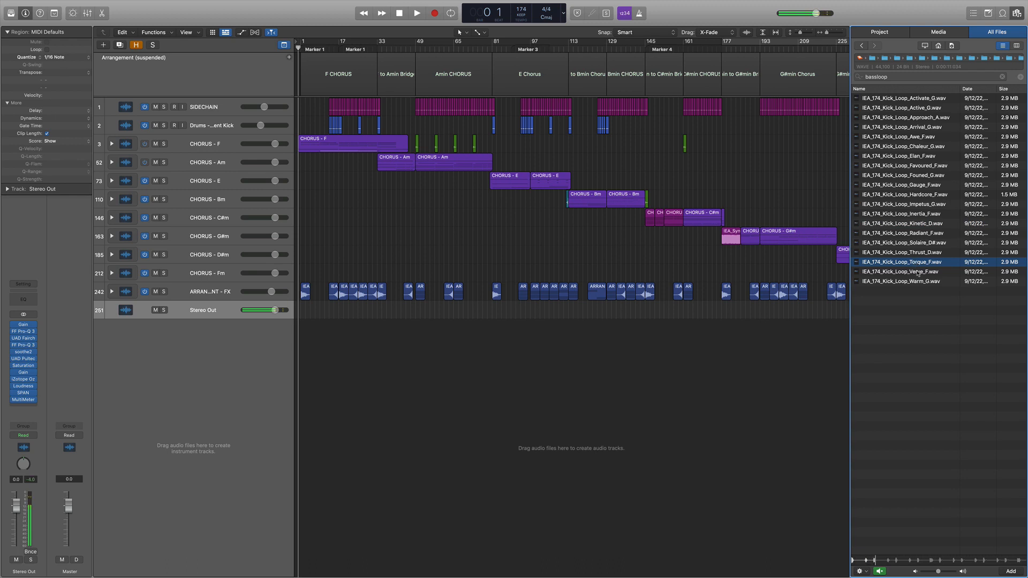
{"action": "left_click", "coordinate": [918, 272]}
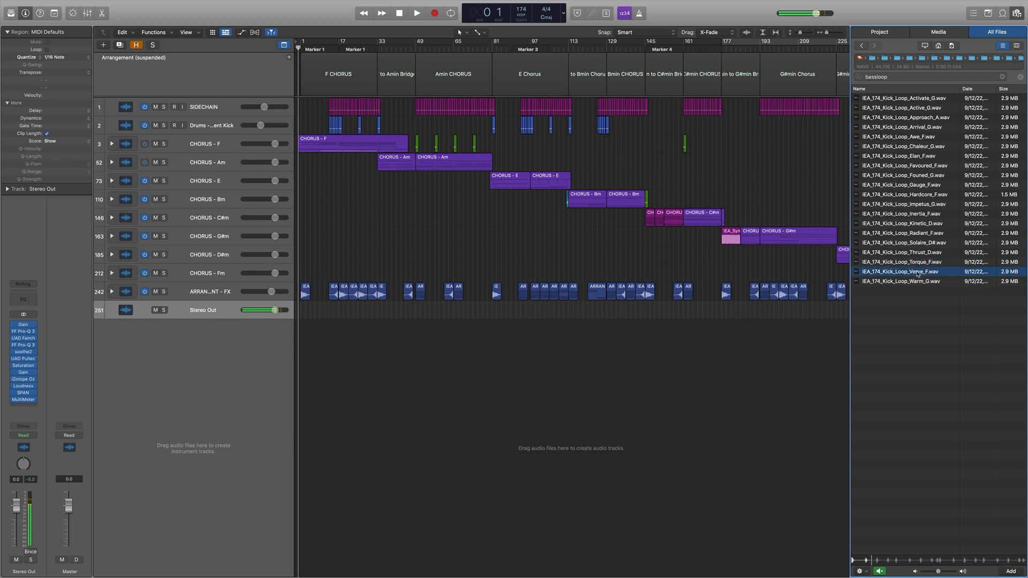
{"action": "left_click", "coordinate": [918, 146]}
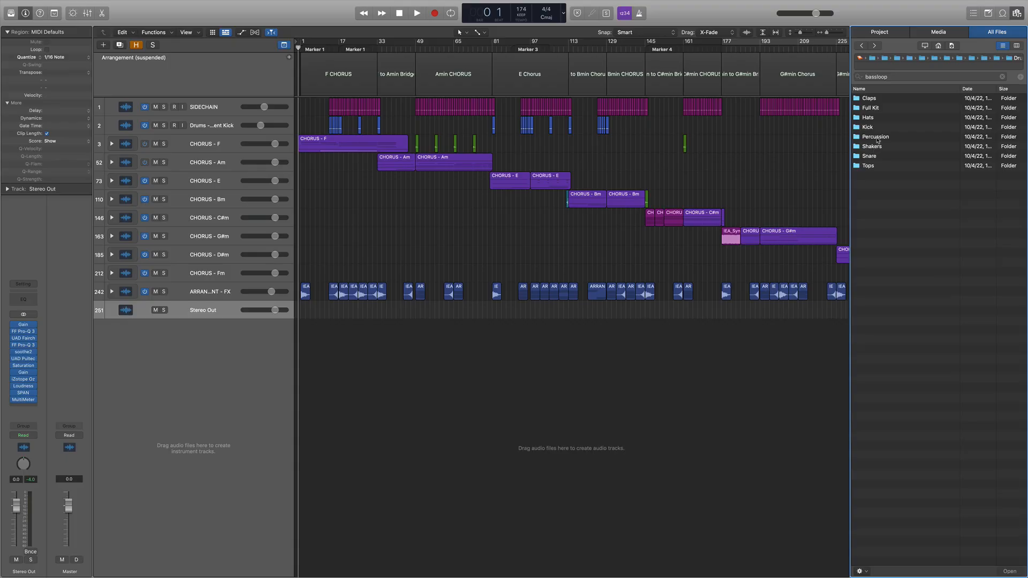
- Open the Percussion folder and audition the Push, Voiced and Guard percussion loops
{"action": "double_click", "coordinate": [877, 141]}
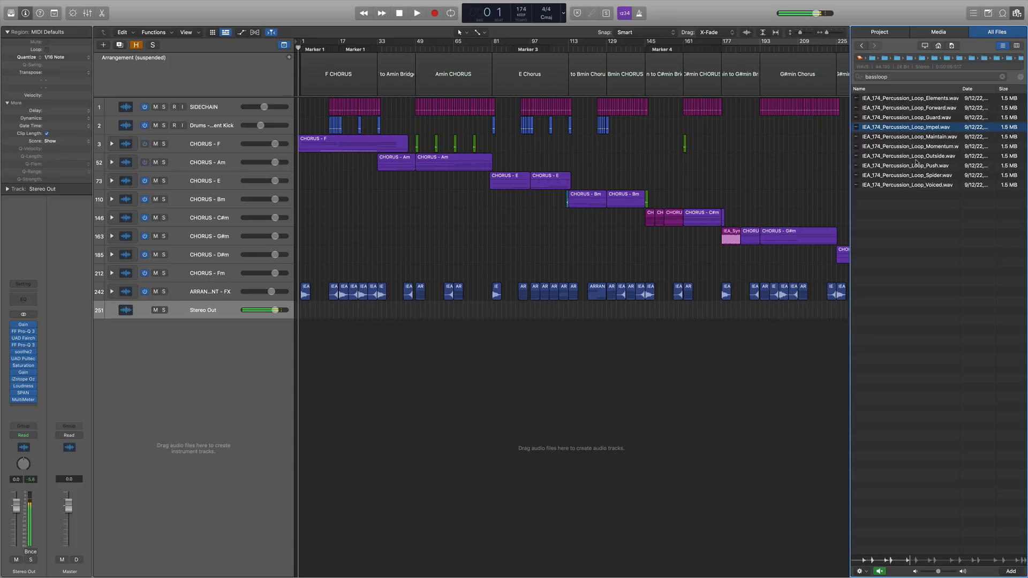
{"action": "left_click", "coordinate": [914, 166]}
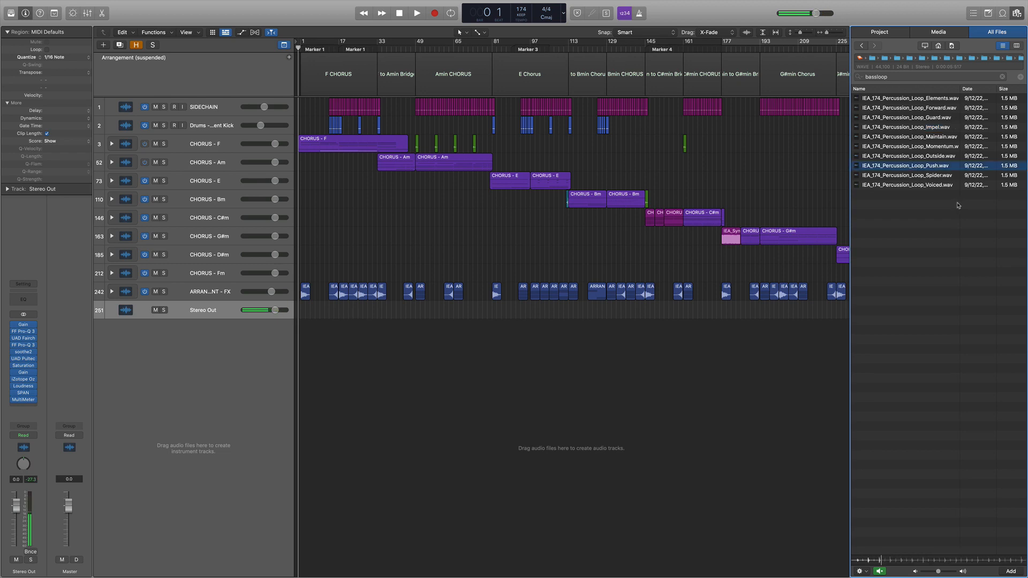
{"action": "left_click", "coordinate": [928, 185]}
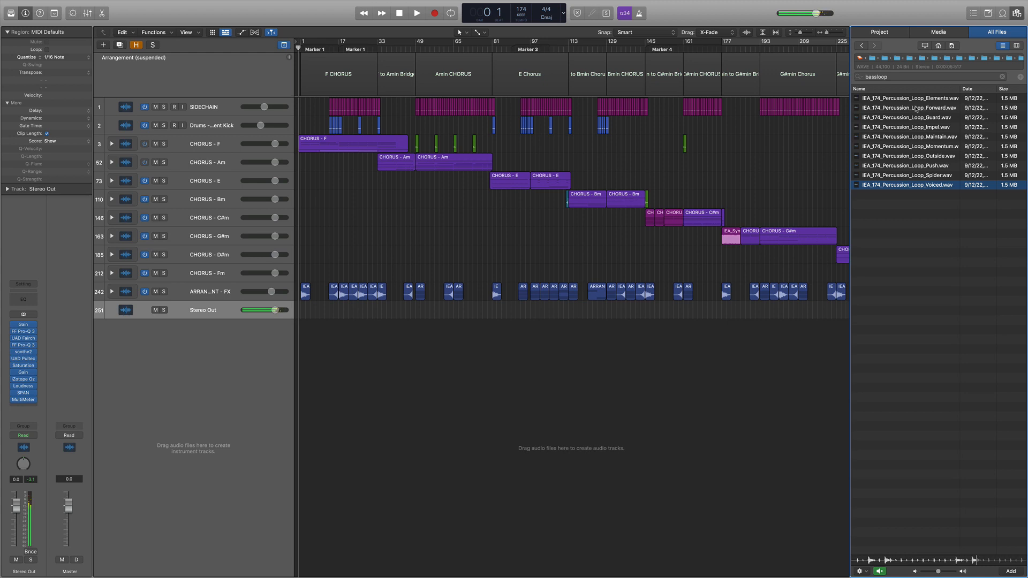
{"action": "left_click", "coordinate": [927, 117]}
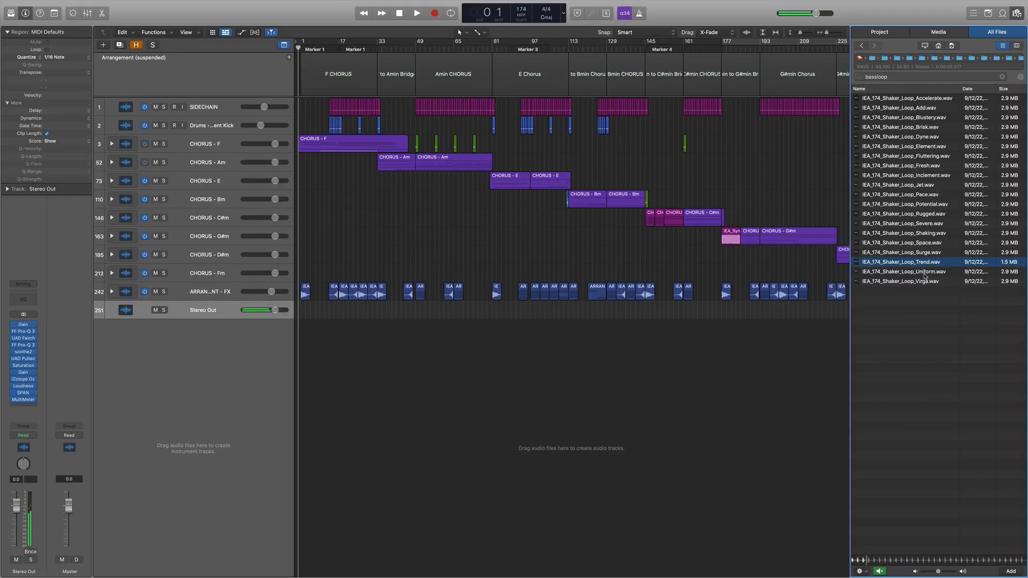
- Audition the Uniform, Virga, Dyne and Add shaker loops, and stop the preview
{"action": "left_click", "coordinate": [917, 274]}
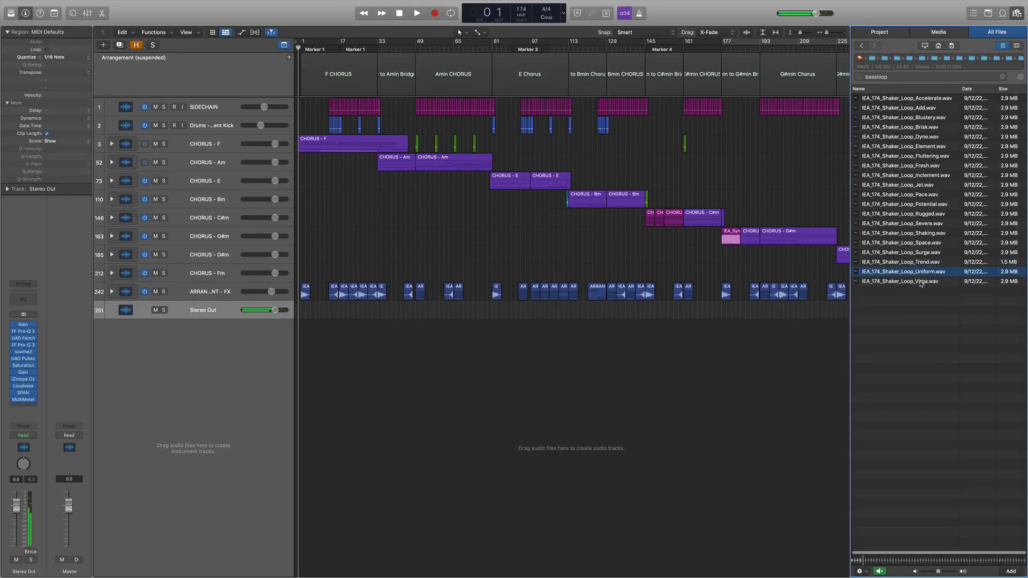
{"action": "left_click", "coordinate": [921, 283]}
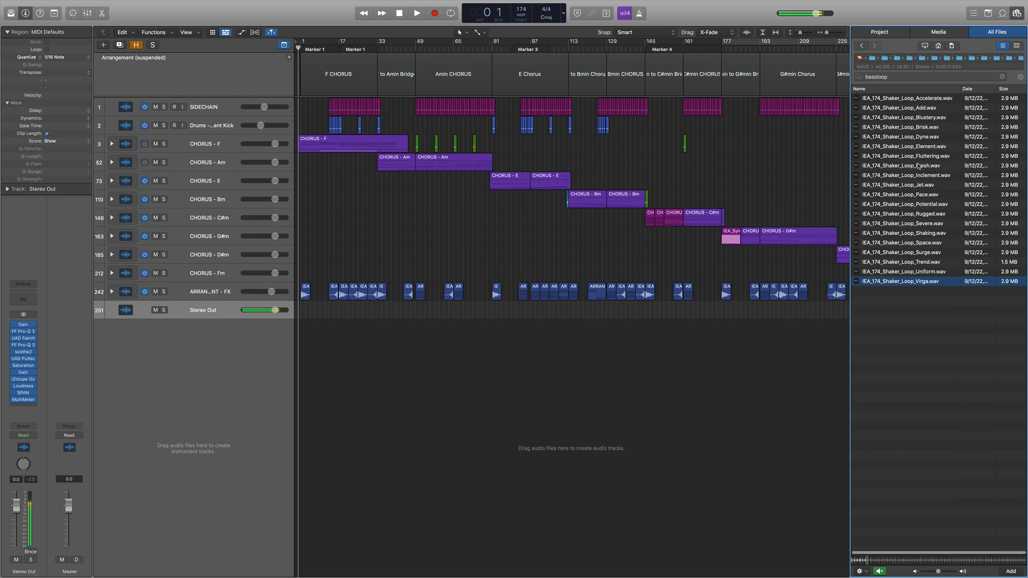
{"action": "left_click", "coordinate": [919, 138]}
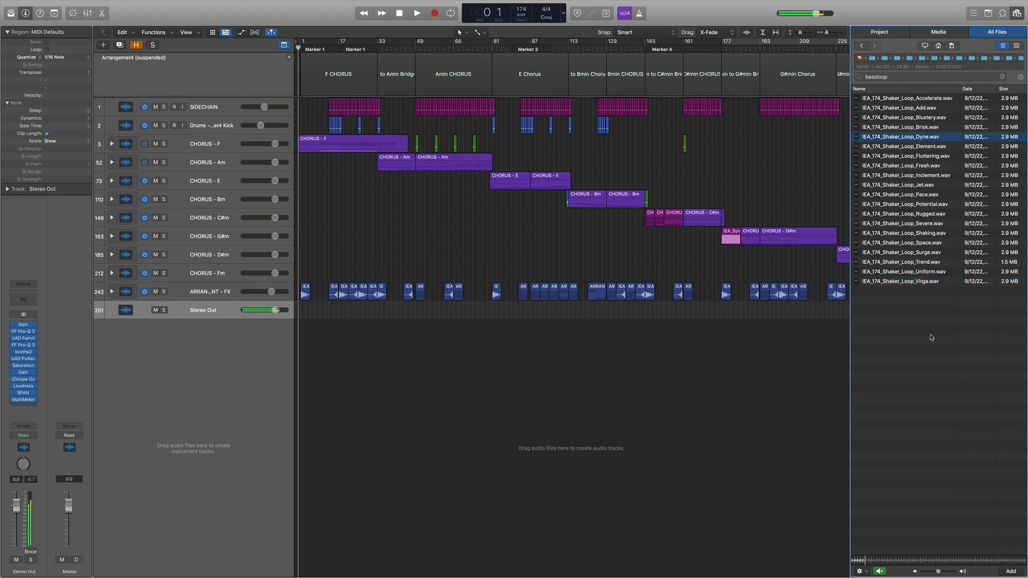
{"action": "left_click", "coordinate": [914, 108]}
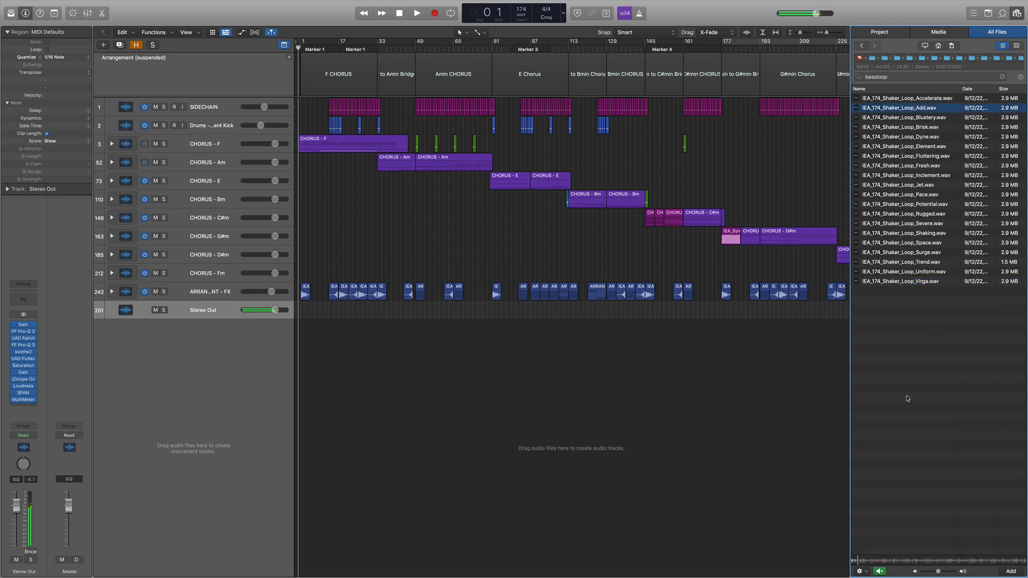
{"action": "left_click", "coordinate": [880, 571]}
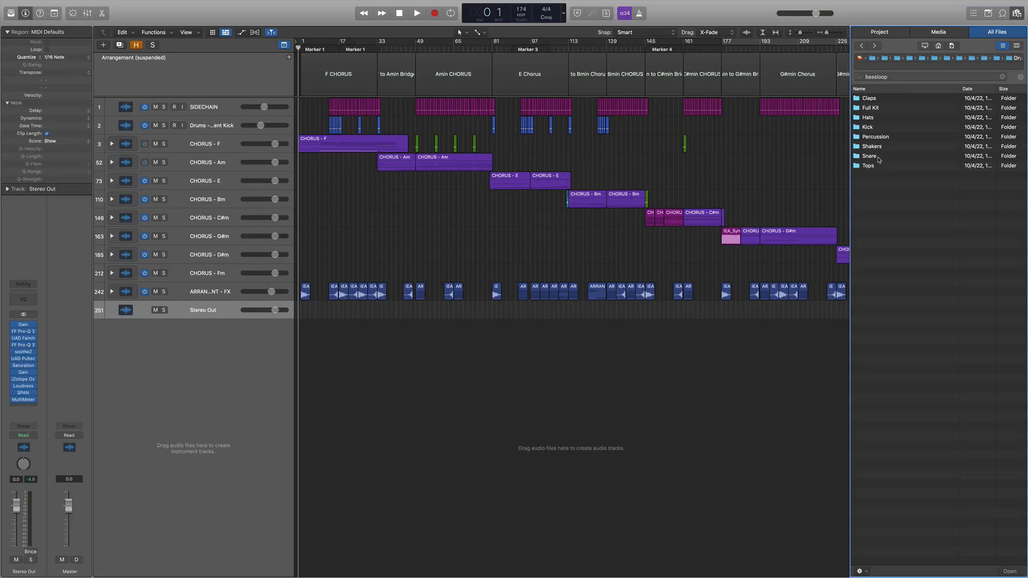
- Open the Snare folder and audition the Vitality rim loop and the Miasmic, Oklar, Tundra, Miasmal, Etesian and Cirro snare loops, stopping playback at the end
{"action": "double_click", "coordinate": [870, 156]}
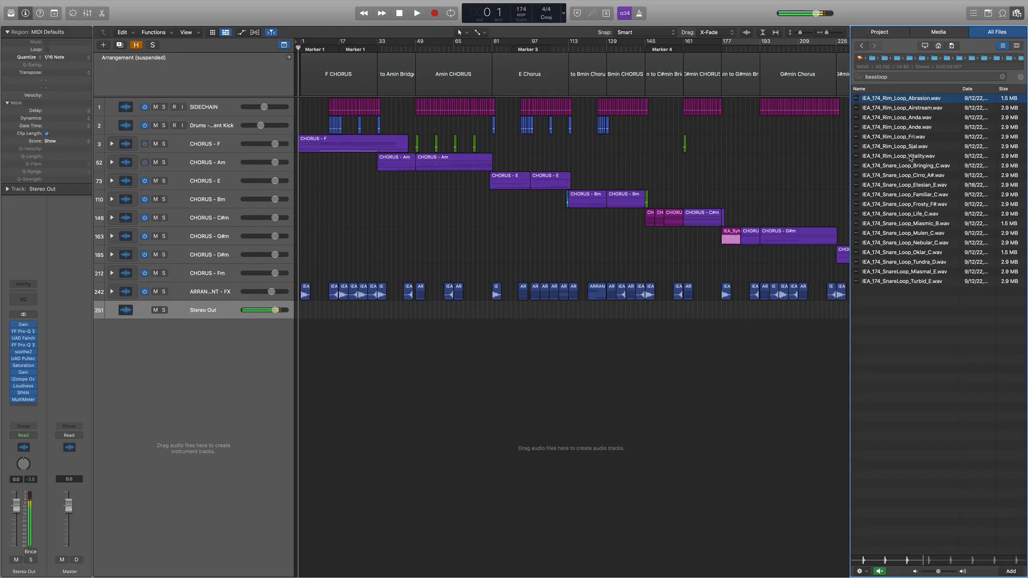
{"action": "left_click", "coordinate": [910, 156]}
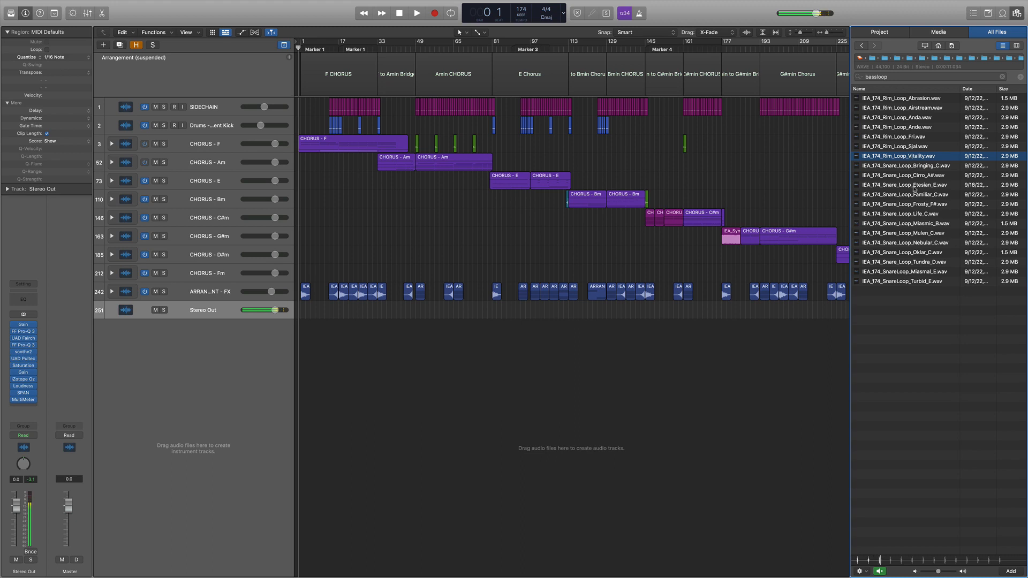
{"action": "left_click", "coordinate": [919, 223]}
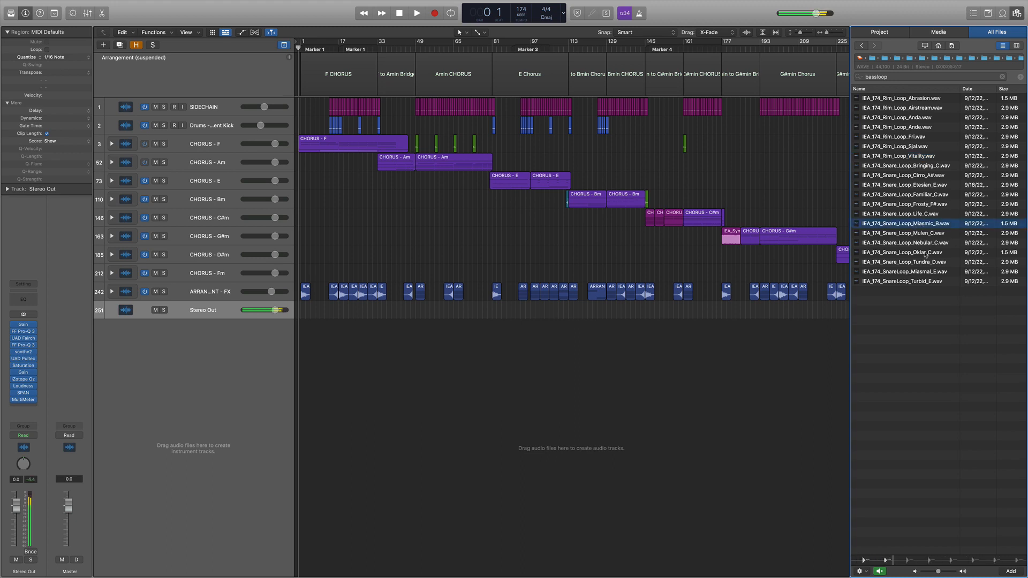
{"action": "left_click", "coordinate": [916, 252]}
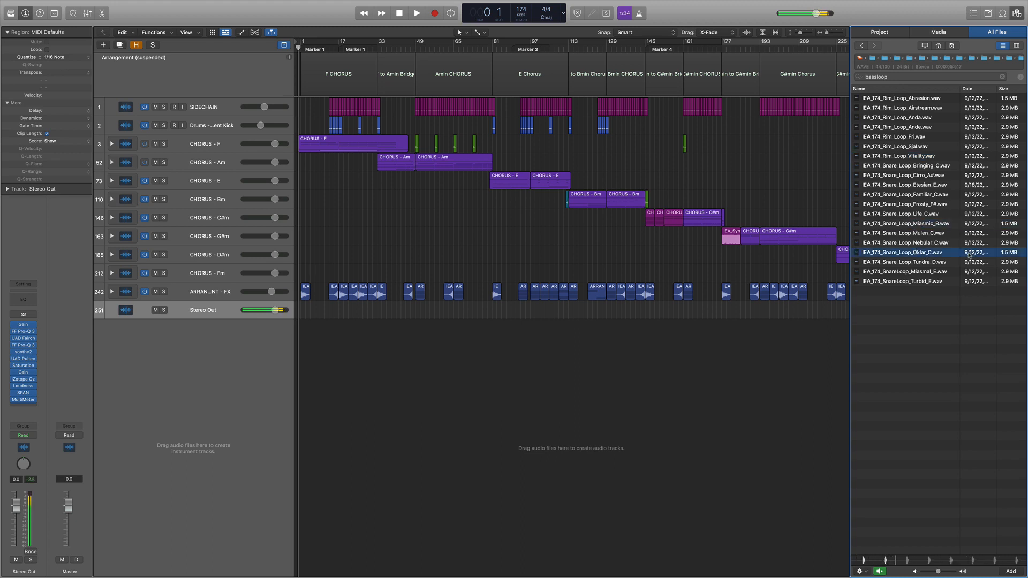
{"action": "left_click", "coordinate": [1009, 262]}
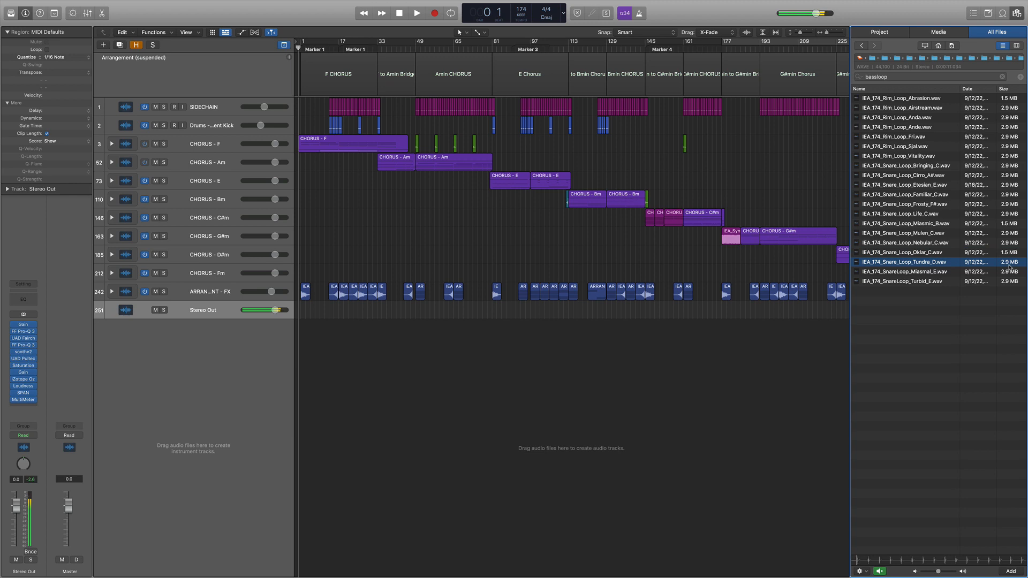
{"action": "left_click", "coordinate": [930, 273]}
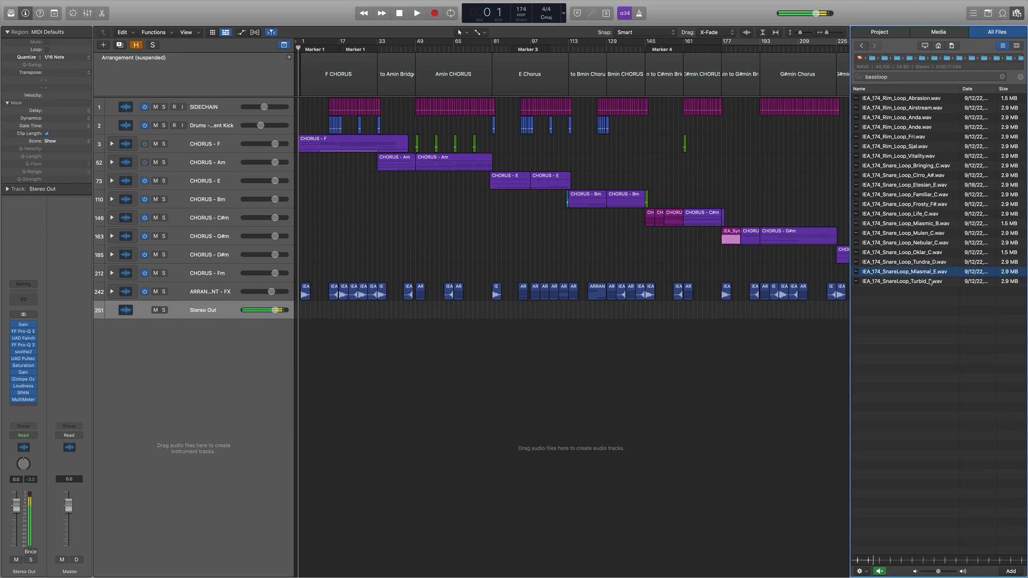
{"action": "left_click", "coordinate": [936, 185]}
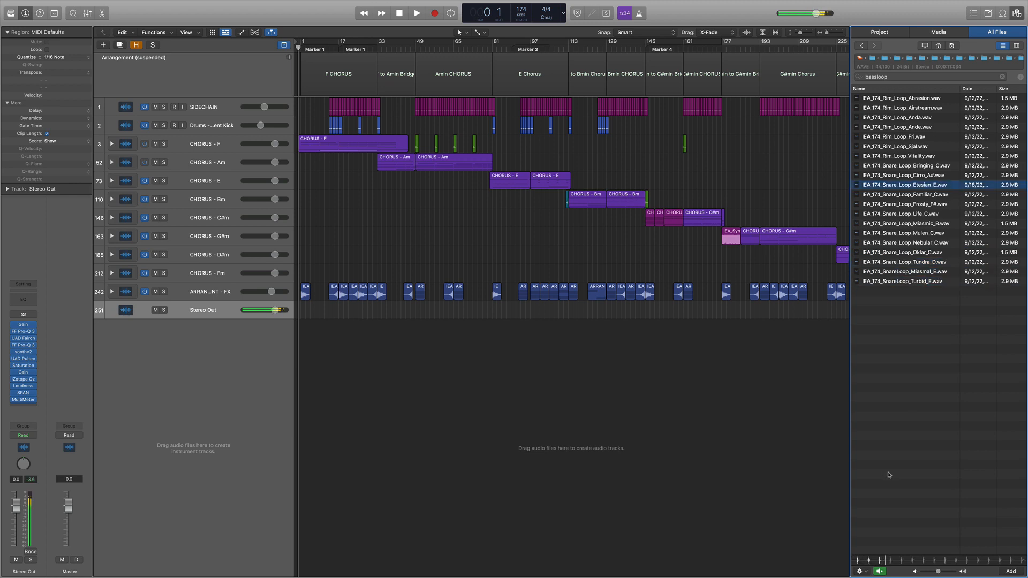
{"action": "key", "text": "Up"}
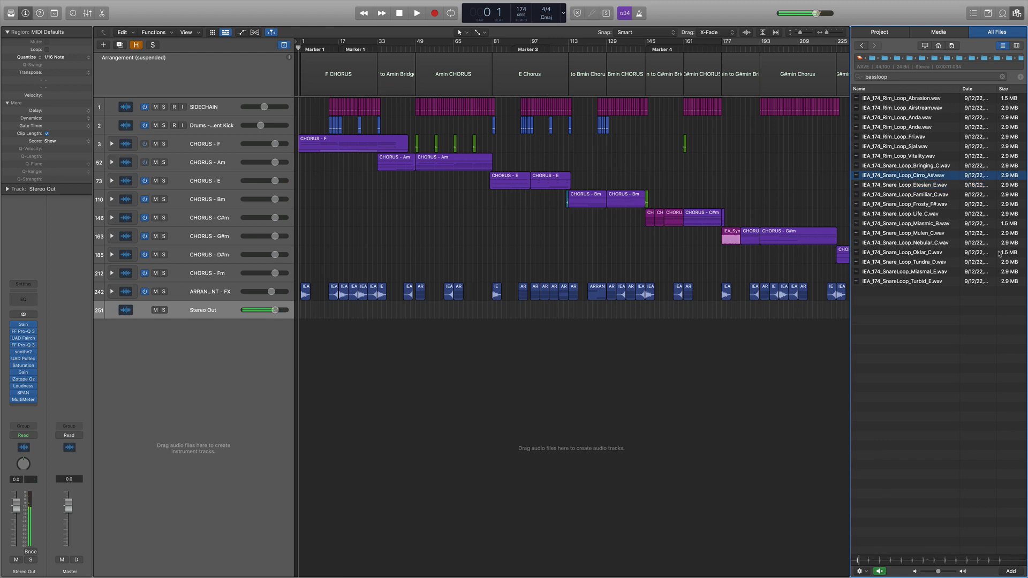
{"action": "left_click", "coordinate": [880, 571]}
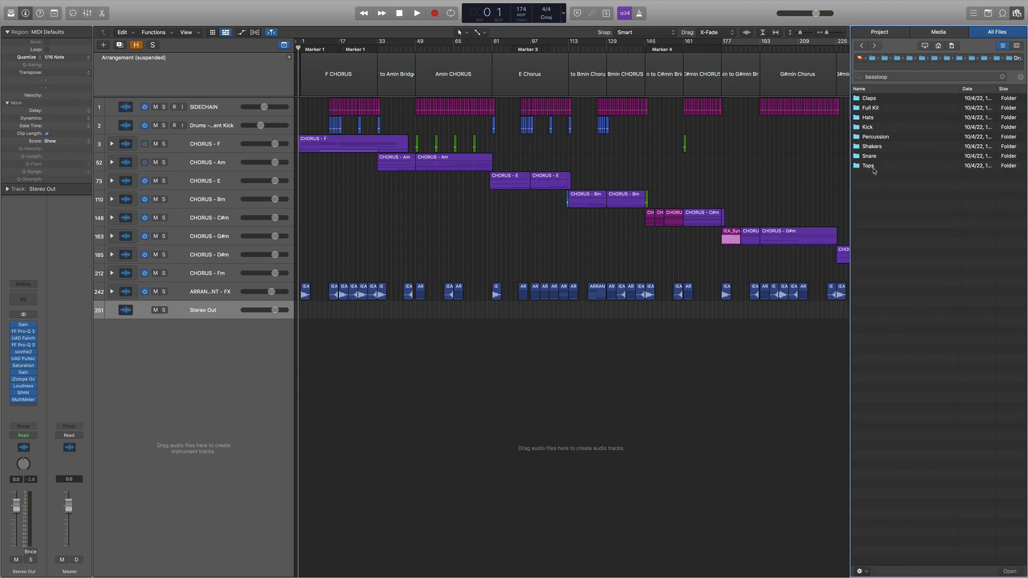
- Open the Tops folder and audition the Blast, Squall, Velocity, Vent, Vibrations and Wyn top loops, stopping playback at the end
{"action": "double_click", "coordinate": [872, 167]}
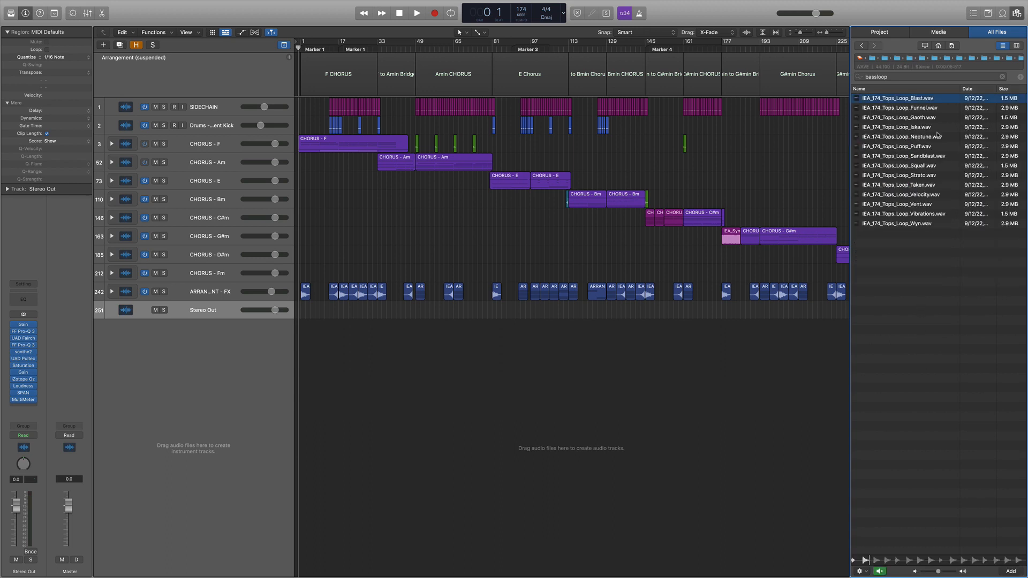
{"action": "left_click", "coordinate": [919, 167]}
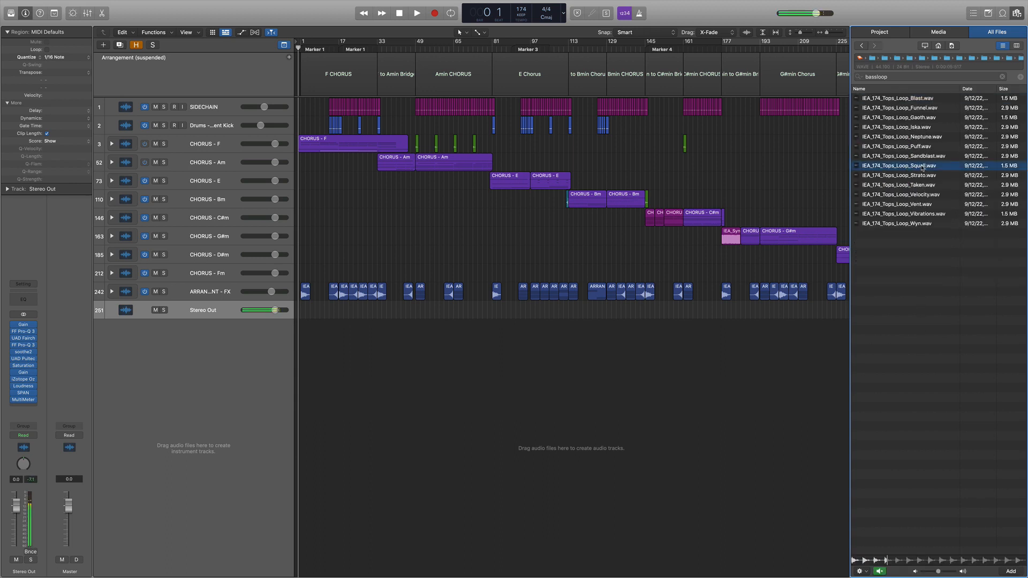
{"action": "left_click", "coordinate": [916, 195]}
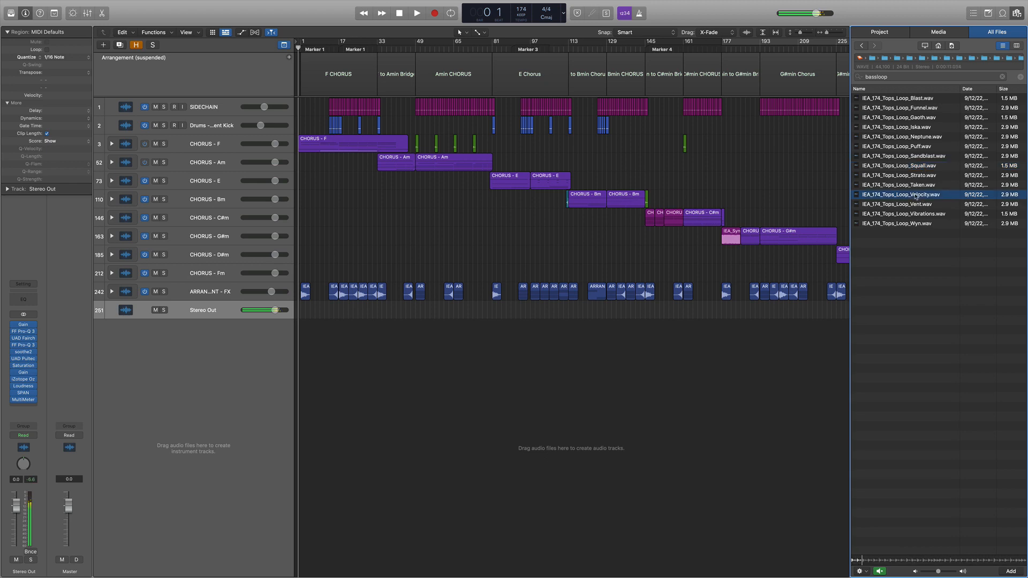
{"action": "left_click", "coordinate": [924, 205]}
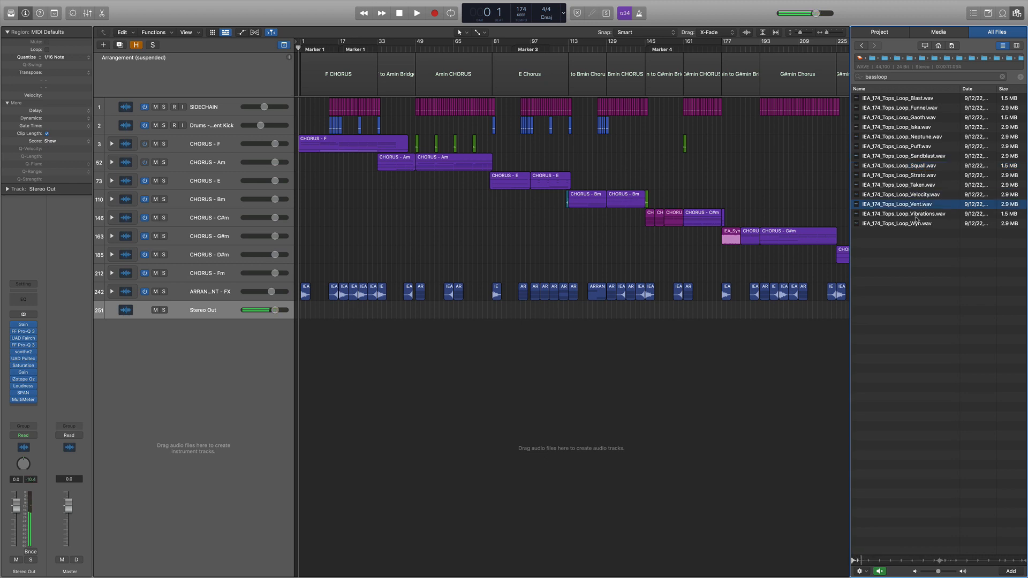
{"action": "left_click", "coordinate": [915, 214]}
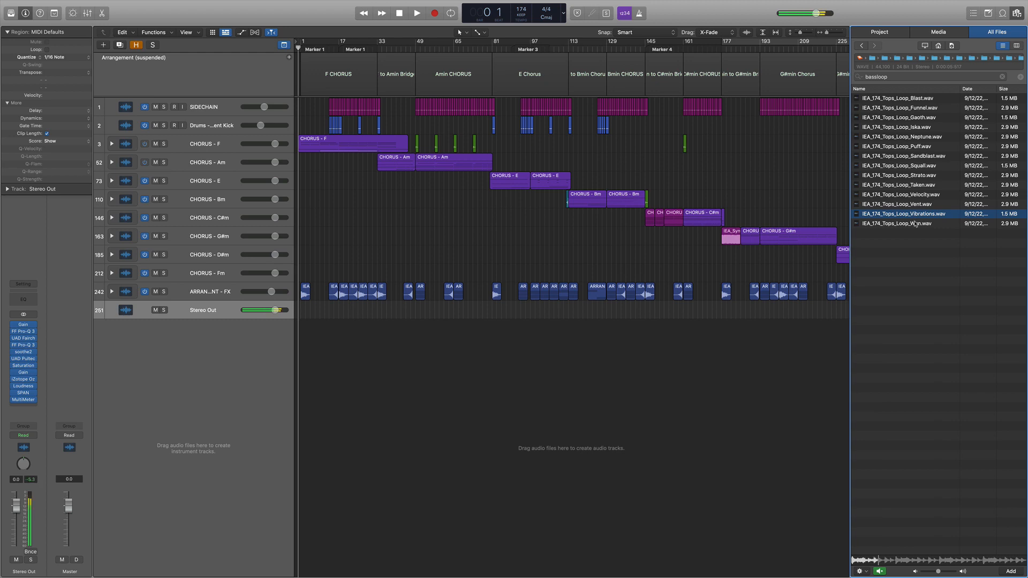
{"action": "left_click", "coordinate": [914, 224]}
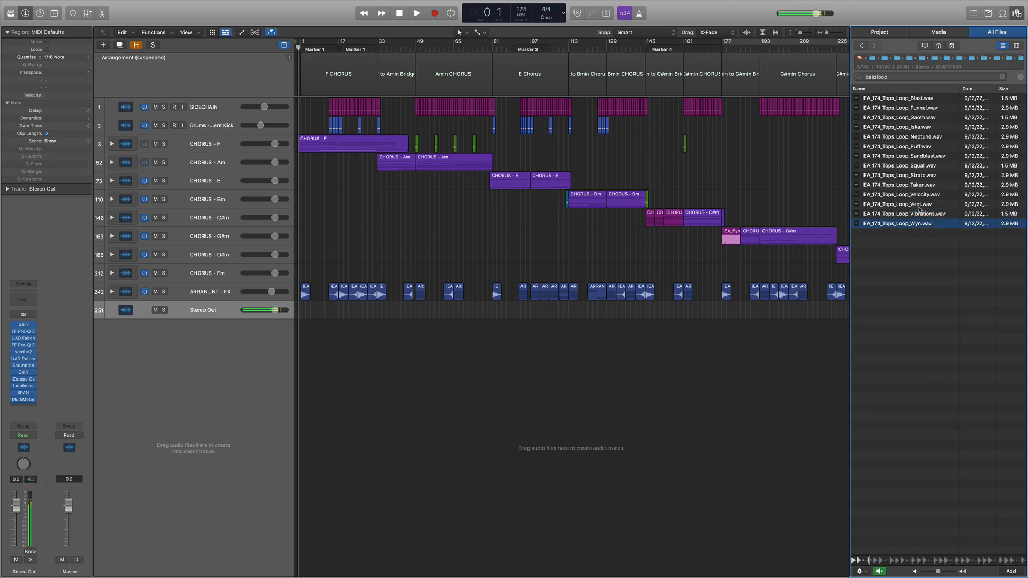
{"action": "left_click", "coordinate": [879, 571]}
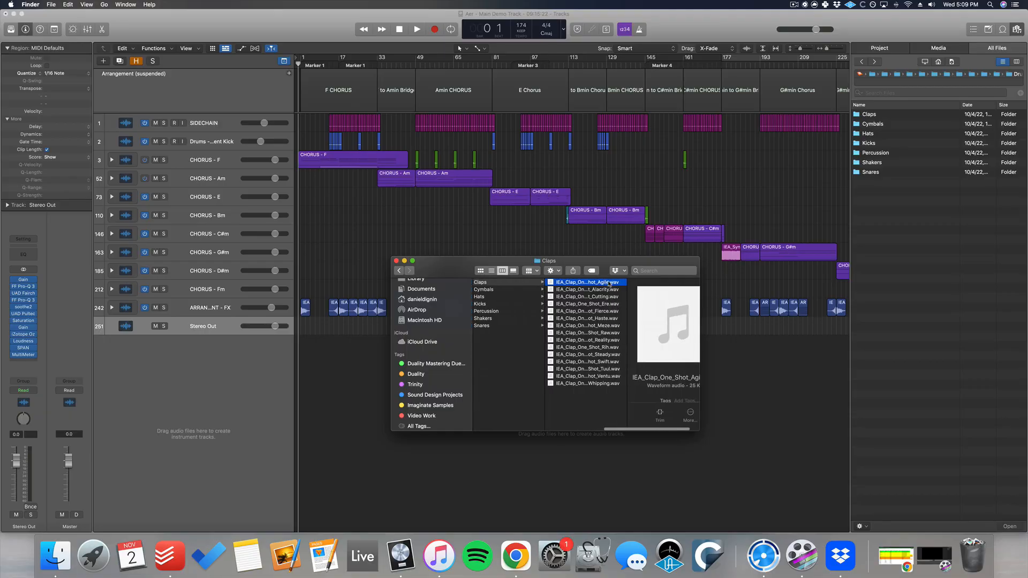
- In Finder, preview several clap one-shots from the Claps folder, including Agile, Tuul and Ventu
{"action": "key", "text": "space"}
{"action": "left_click", "coordinate": [598, 355]}
{"action": "left_click", "coordinate": [588, 369]}
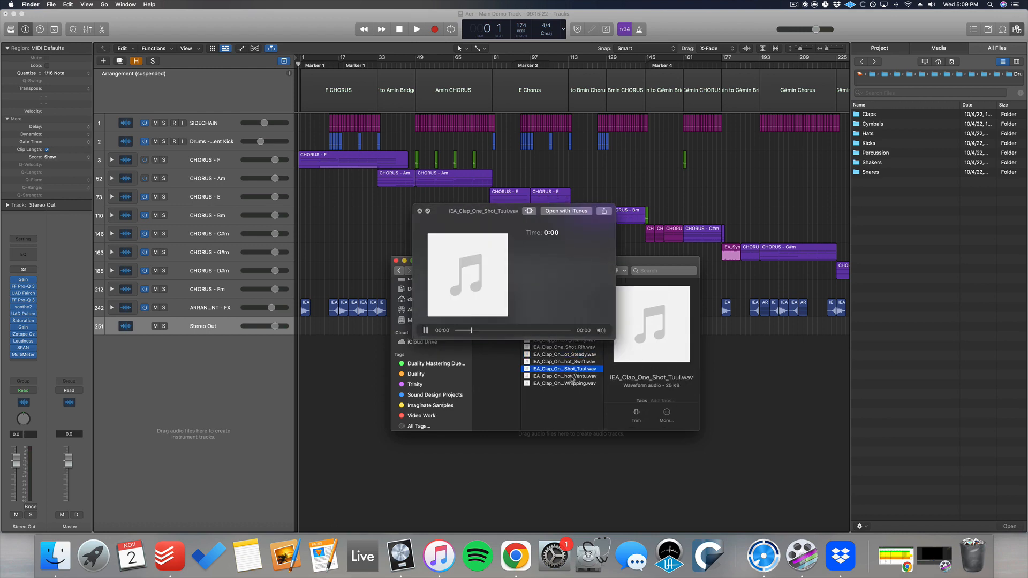
{"action": "left_click", "coordinate": [587, 377]}
{"action": "scroll", "coordinate": [615, 353], "scroll_direction": "left", "scroll_amount": 2}
{"action": "left_click", "coordinate": [631, 325]}
{"action": "key", "text": "space"}
- Open the Cymbals folder and preview cymbal one-shots including Chill, Sculpt, Splashed, Thrust, Whisk and Yellow
{"action": "left_click", "coordinate": [524, 282]}
{"action": "left_click", "coordinate": [524, 290]}
{"action": "left_click", "coordinate": [621, 311]}
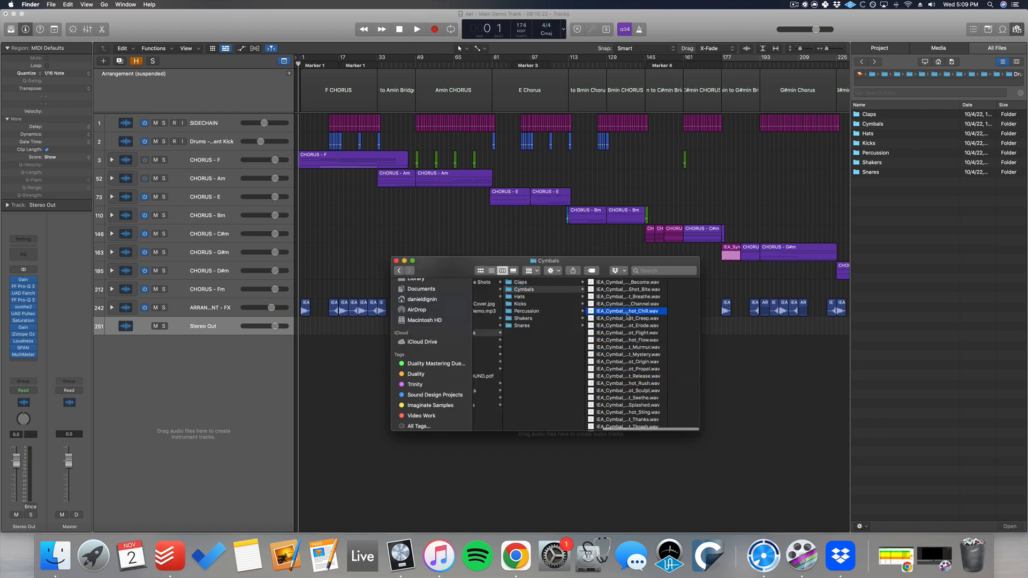
{"action": "key", "text": "space"}
{"action": "left_click", "coordinate": [580, 390]}
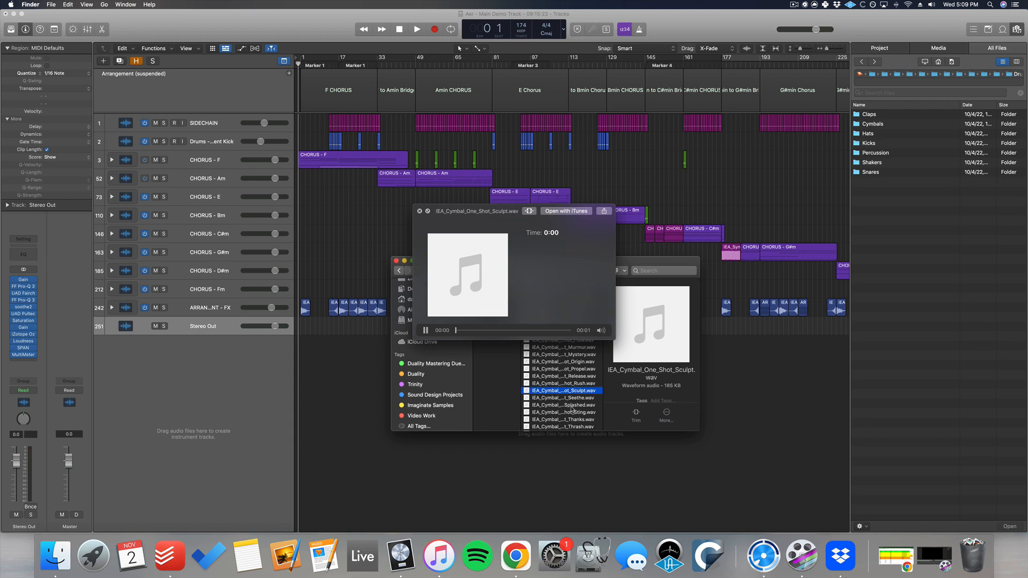
{"action": "left_click", "coordinate": [577, 406]}
{"action": "scroll", "coordinate": [576, 408], "scroll_direction": "down", "scroll_amount": 1}
{"action": "left_click", "coordinate": [576, 410]}
{"action": "scroll", "coordinate": [577, 409], "scroll_direction": "down", "scroll_amount": 2}
{"action": "left_click", "coordinate": [579, 407]}
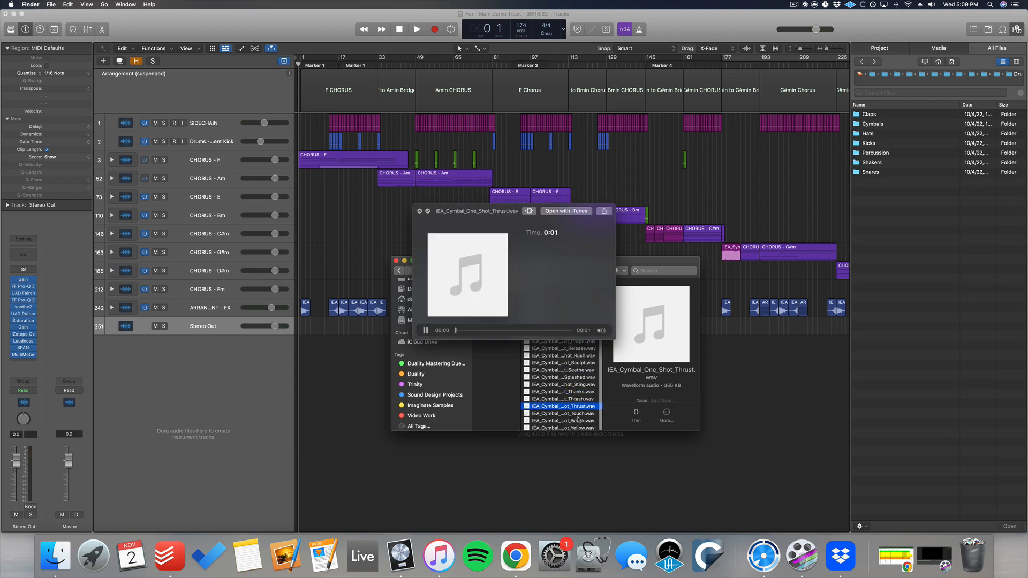
{"action": "left_click", "coordinate": [579, 420]}
{"action": "key", "text": "Down"}
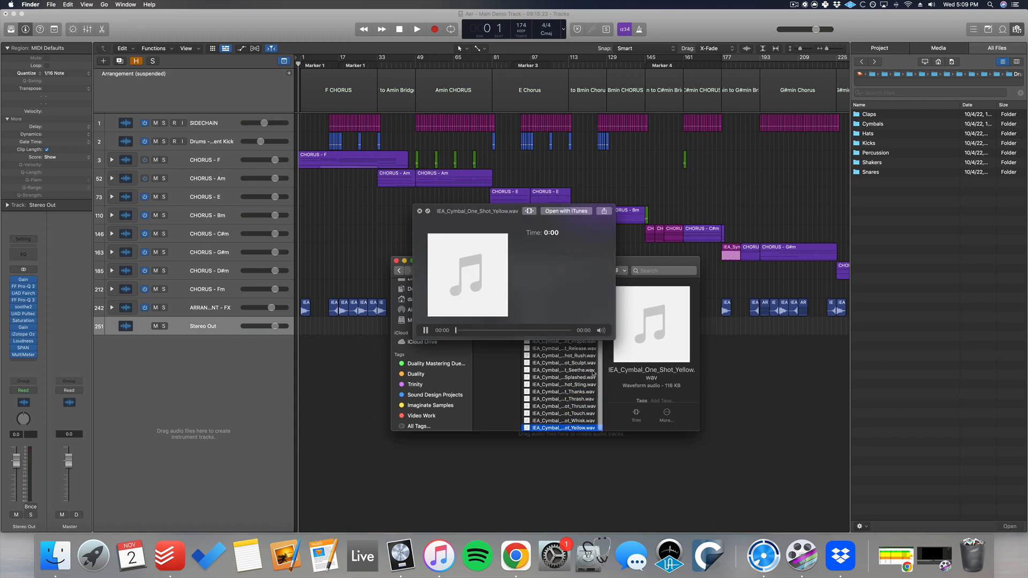
- Preview hat one-shots from the Hats folder, including Bolada, Kaasu and Rajada
{"action": "left_click", "coordinate": [633, 304]}
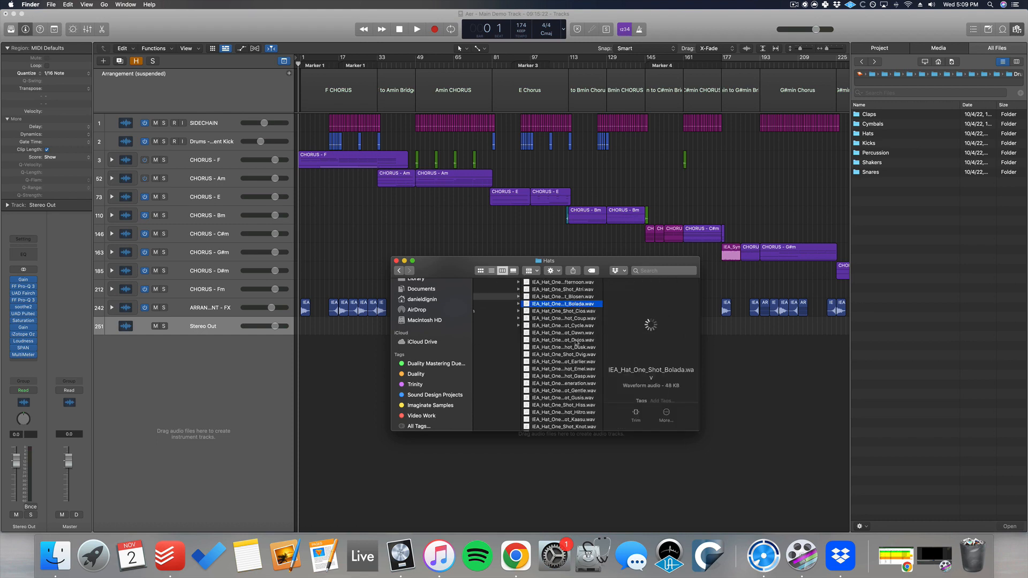
{"action": "key", "text": "space"}
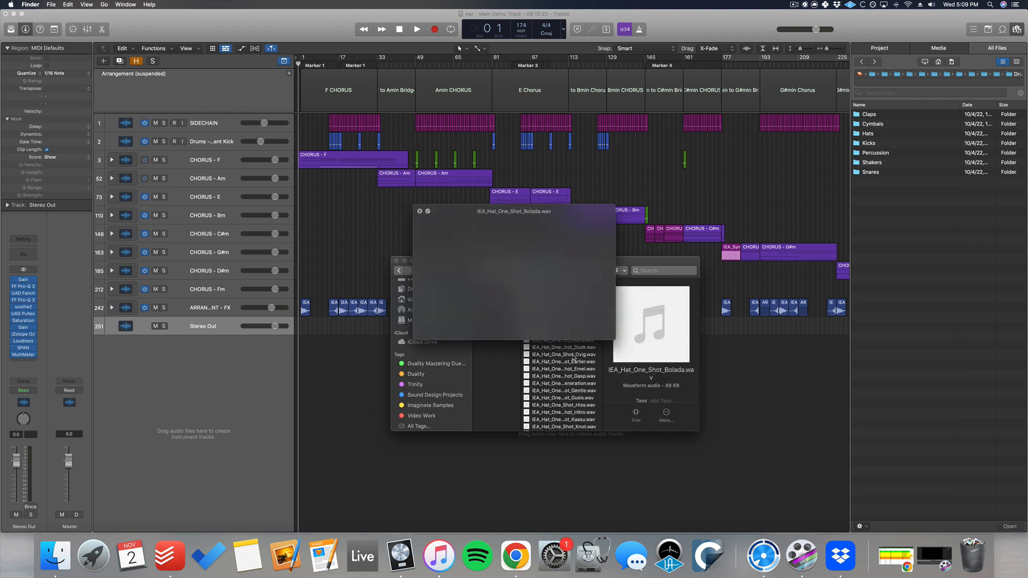
{"action": "scroll", "coordinate": [571, 396], "scroll_direction": "down", "scroll_amount": 2}
{"action": "left_click", "coordinate": [570, 398]}
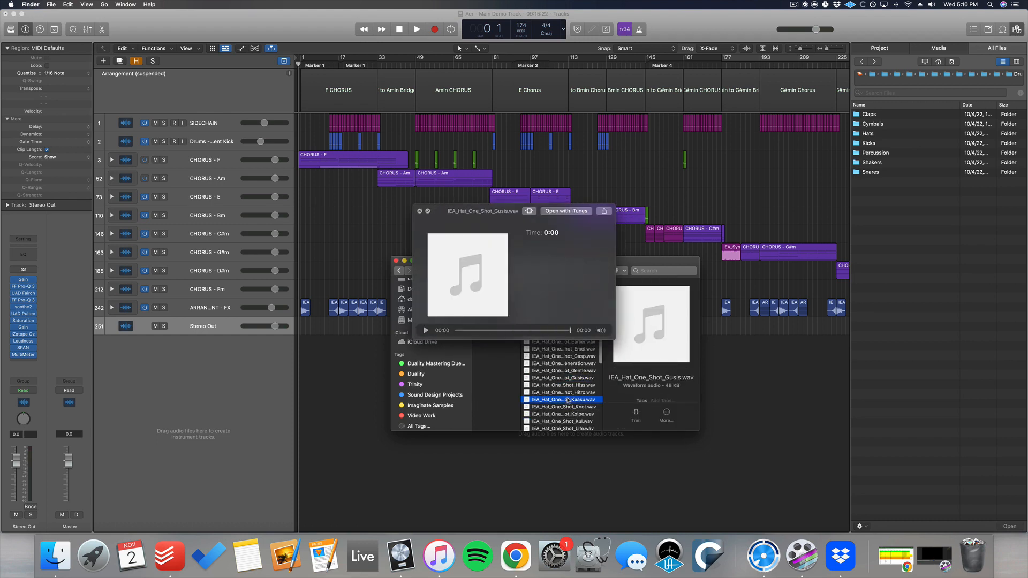
{"action": "scroll", "coordinate": [568, 398], "scroll_direction": "down", "scroll_amount": 2}
{"action": "scroll", "coordinate": [568, 398], "scroll_direction": "down", "scroll_amount": 3}
{"action": "left_click", "coordinate": [584, 401]}
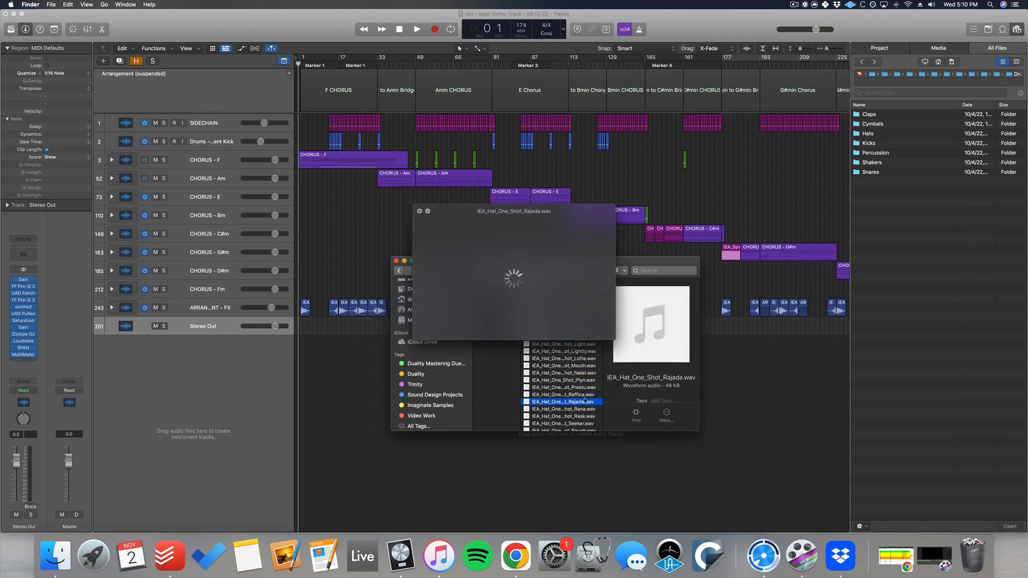
- Preview several kick one-shots from the Kicks folder, including Parjanya_D#
{"action": "left_click", "coordinate": [653, 303]}
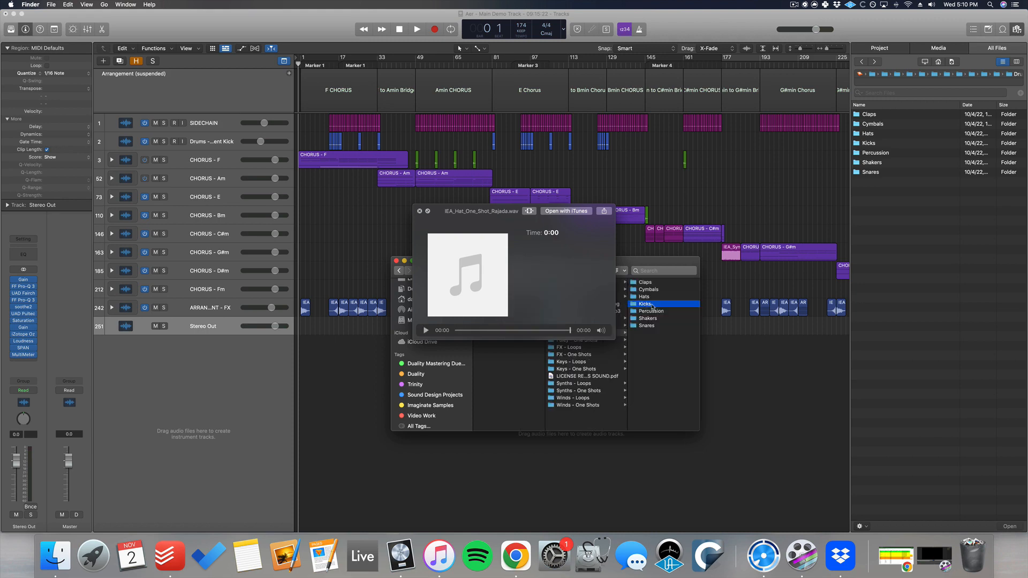
{"action": "left_click", "coordinate": [656, 303]}
{"action": "left_click", "coordinate": [580, 377]}
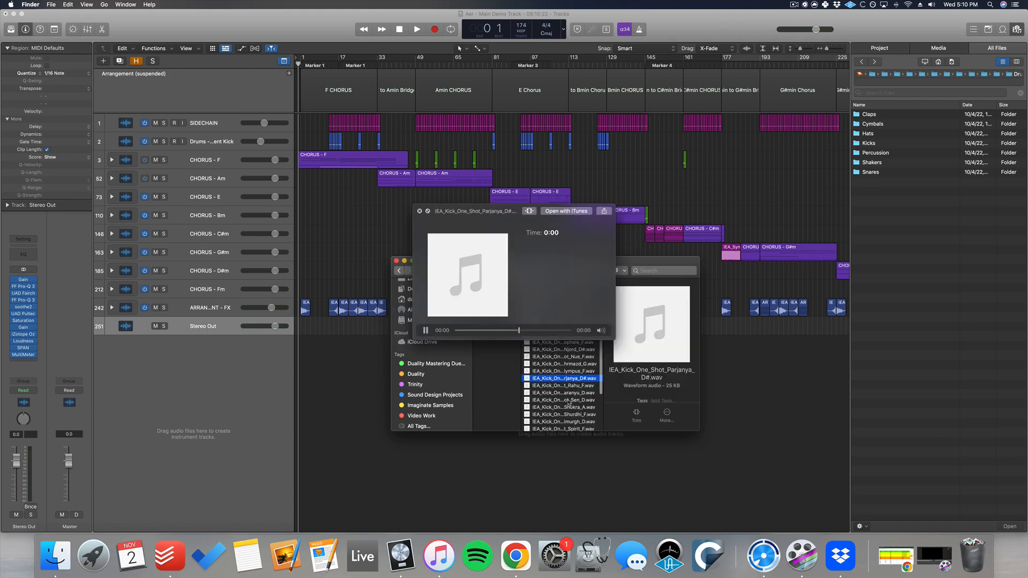
{"action": "scroll", "coordinate": [581, 380], "scroll_direction": "down", "scroll_amount": 2}
{"action": "left_click", "coordinate": [581, 379]}
{"action": "left_click", "coordinate": [582, 401]}
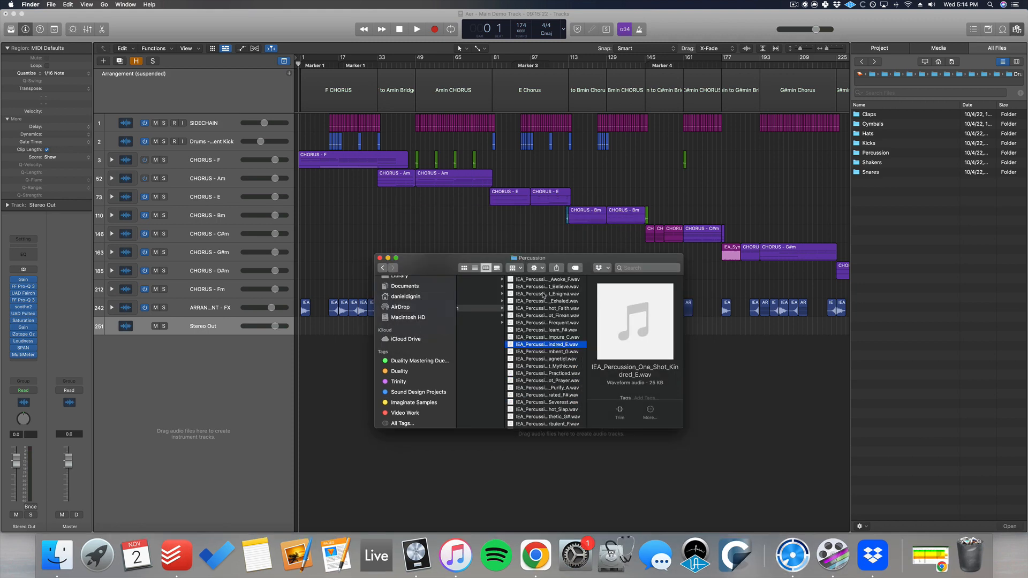
- Preview percussion one-shots from the Percussion folder, including Kindred_E, Unseen_G, Vital and Wait_F
{"action": "key", "text": "space"}
{"action": "scroll", "coordinate": [543, 386], "scroll_direction": "down", "scroll_amount": 2}
{"action": "left_click", "coordinate": [559, 411]}
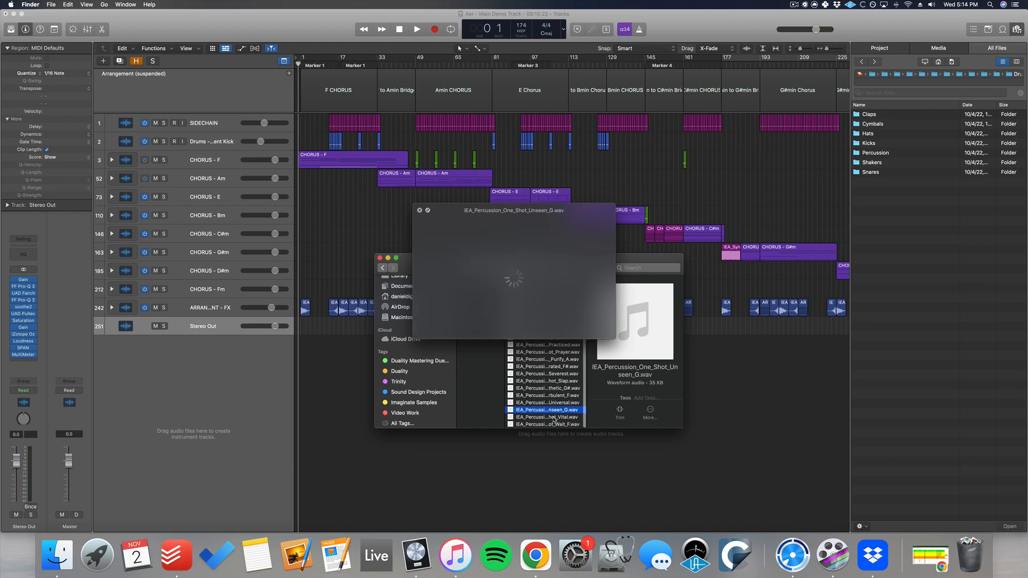
{"action": "left_click", "coordinate": [561, 420]}
{"action": "left_click", "coordinate": [560, 425]}
{"action": "scroll", "coordinate": [560, 423], "scroll_direction": "up", "scroll_amount": 2}
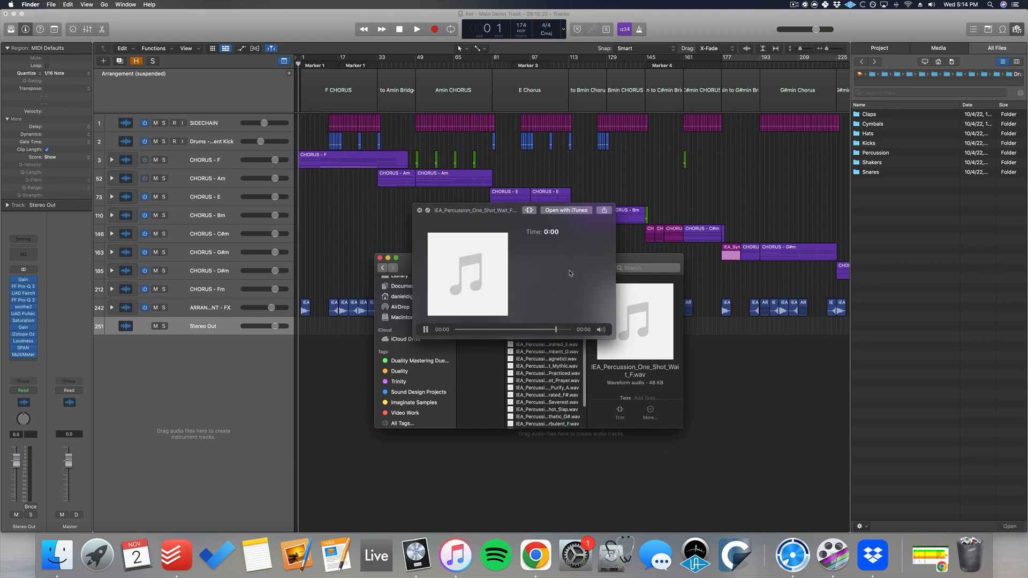
{"action": "left_click", "coordinate": [557, 293]}
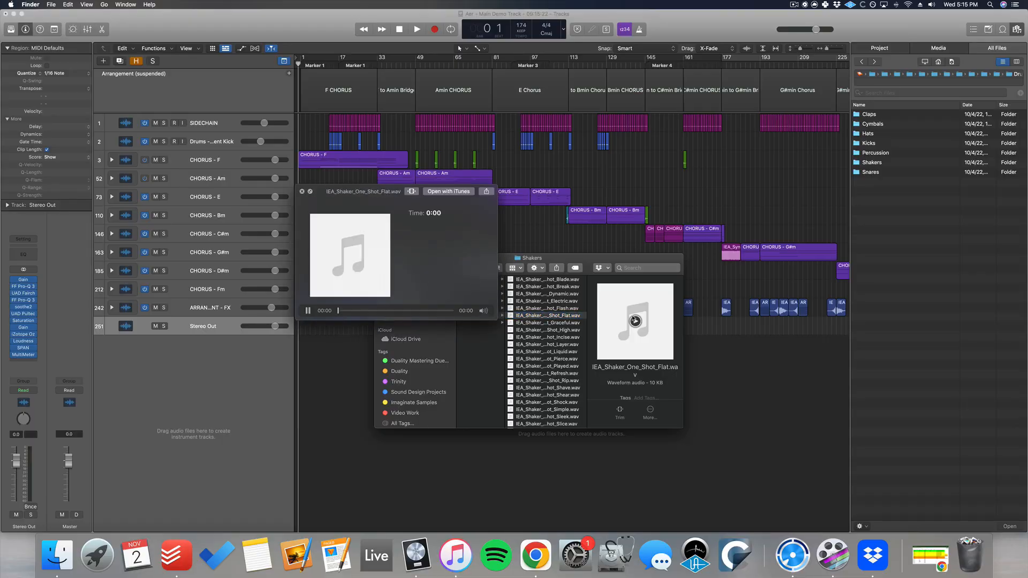
- Preview consecutive shaker one-shots in the Shakers folder, including Layer and Liquid
{"action": "key", "text": "Down"}
{"action": "key", "text": "Down"}
{"action": "key", "text": "Down"}
{"action": "key", "text": "Down"}
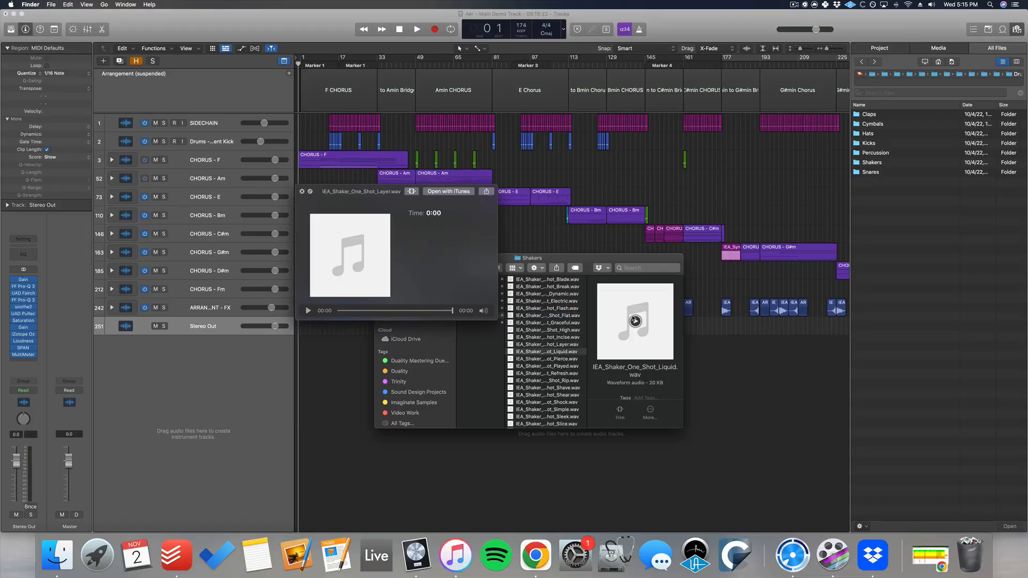
{"action": "key", "text": "Down"}
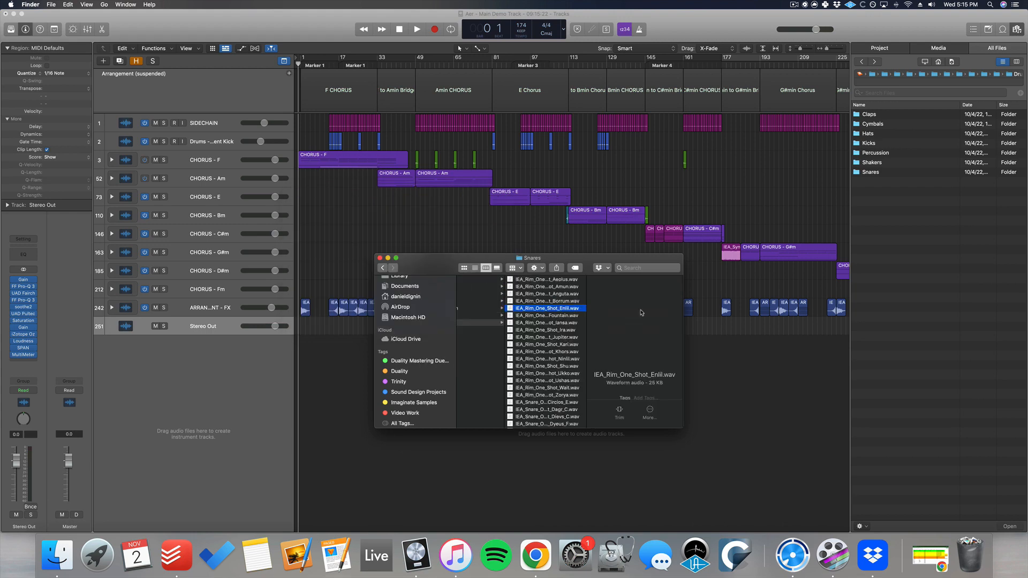
- Preview rim and snare one-shots in the Snares folder, including the Enlil and Ukko rims and the Ilmarinen_D snare
{"action": "key", "text": "space"}
{"action": "left_click", "coordinate": [546, 359]}
{"action": "left_click", "coordinate": [546, 373]}
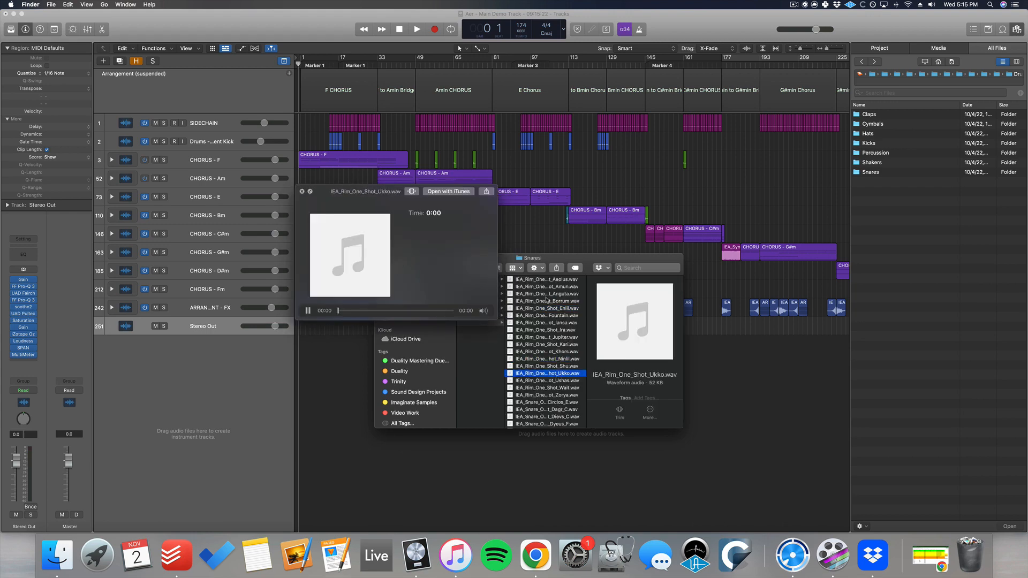
{"action": "scroll", "coordinate": [552, 345], "scroll_direction": "down", "scroll_amount": 5}
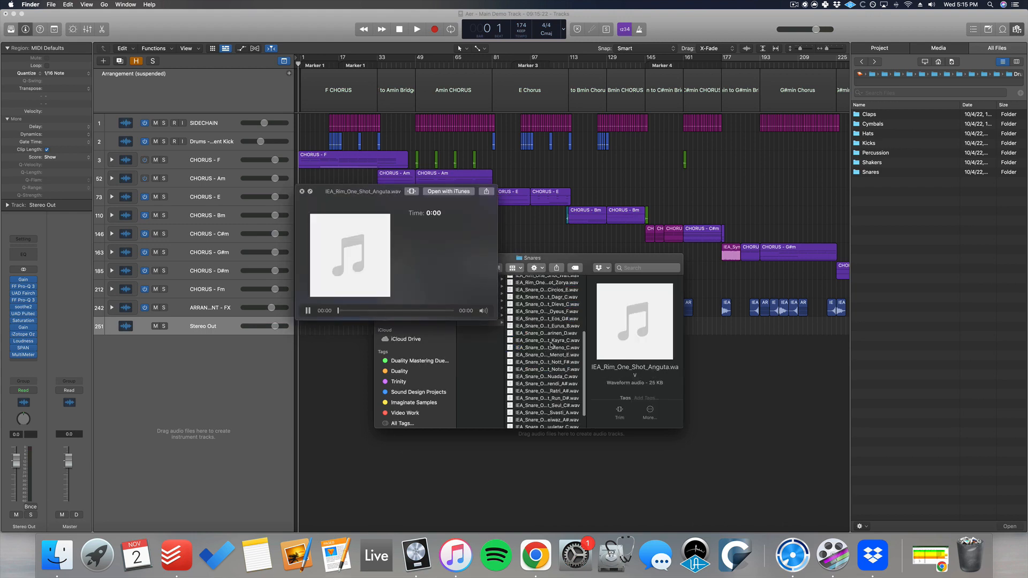
{"action": "left_click", "coordinate": [551, 326]}
{"action": "left_click", "coordinate": [551, 361]}
{"action": "left_click", "coordinate": [552, 314]}
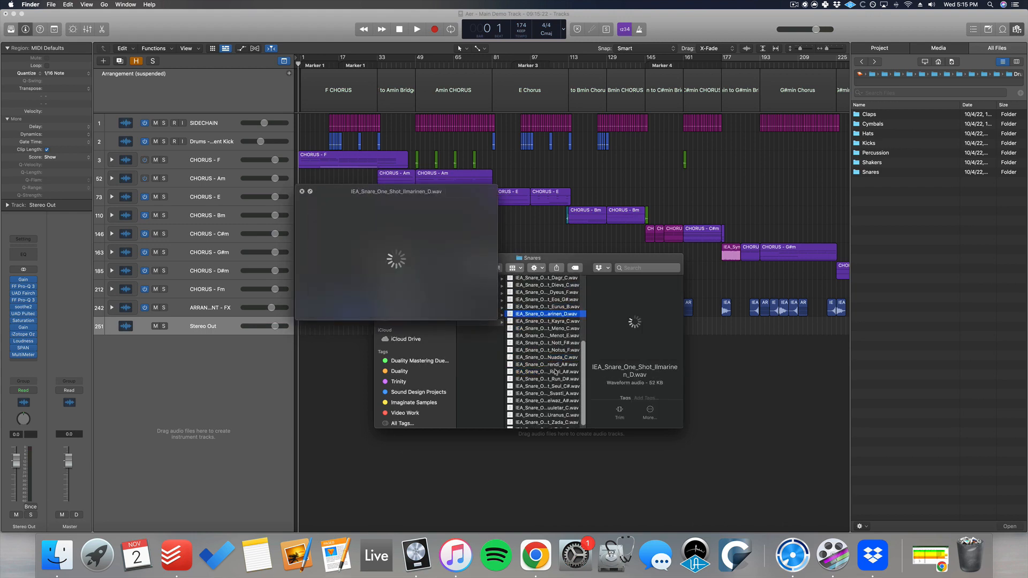
{"action": "scroll", "coordinate": [555, 370], "scroll_direction": "up", "scroll_amount": 3}
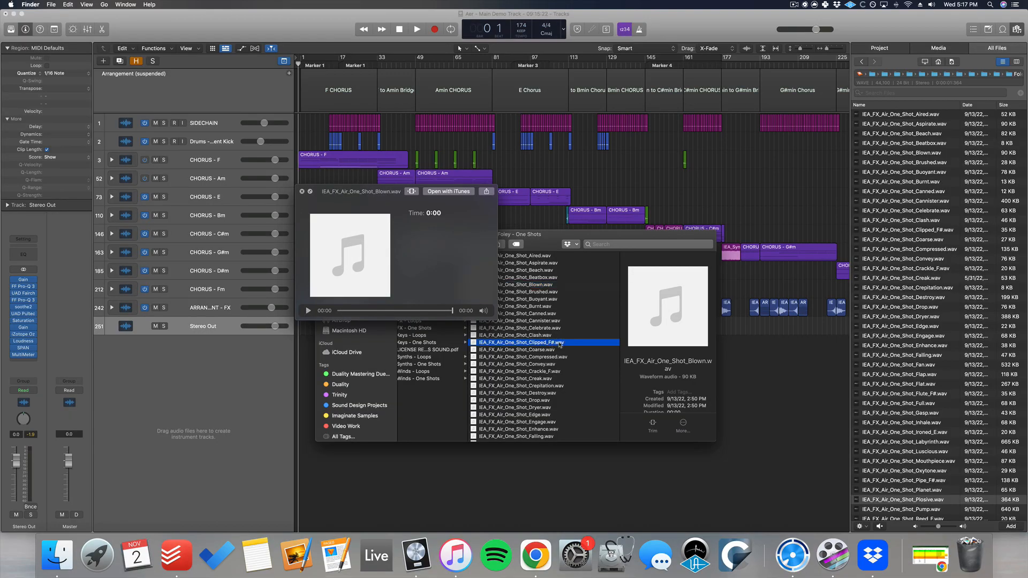
- Preview the air FX in the Foley - One Shots folder, including Enhance, Rhoncus, Smoky, Straw, Turbine and Ventilation
{"action": "scroll", "coordinate": [560, 345], "scroll_direction": "down", "scroll_amount": 3}
{"action": "left_click", "coordinate": [541, 358]}
{"action": "scroll", "coordinate": [544, 358], "scroll_direction": "down", "scroll_amount": 5}
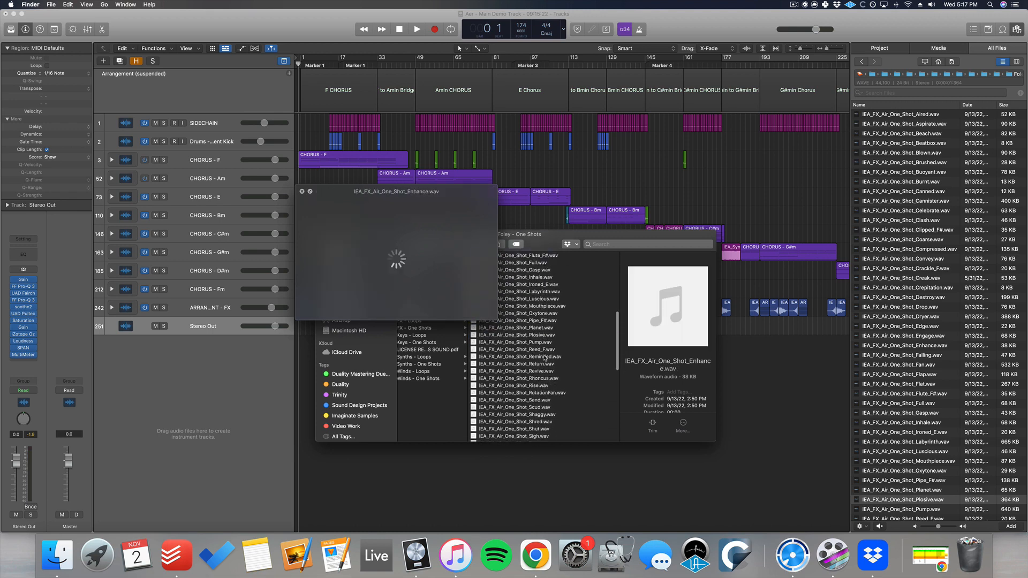
{"action": "scroll", "coordinate": [544, 358], "scroll_direction": "down", "scroll_amount": 2}
{"action": "scroll", "coordinate": [544, 359], "scroll_direction": "down", "scroll_amount": 6}
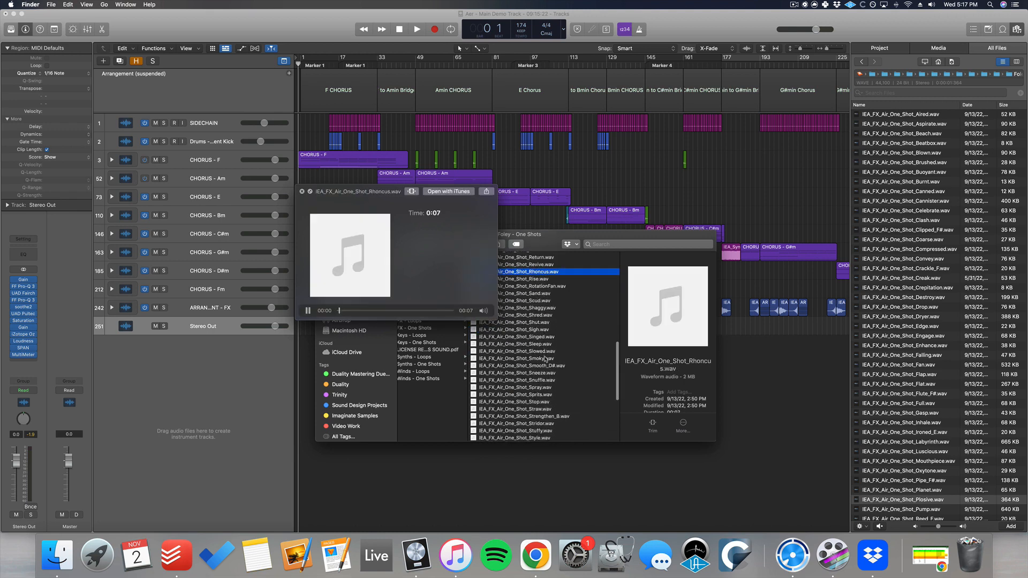
{"action": "scroll", "coordinate": [547, 358], "scroll_direction": "down", "scroll_amount": 3}
{"action": "left_click", "coordinate": [546, 358]}
{"action": "scroll", "coordinate": [546, 358], "scroll_direction": "down", "scroll_amount": 5}
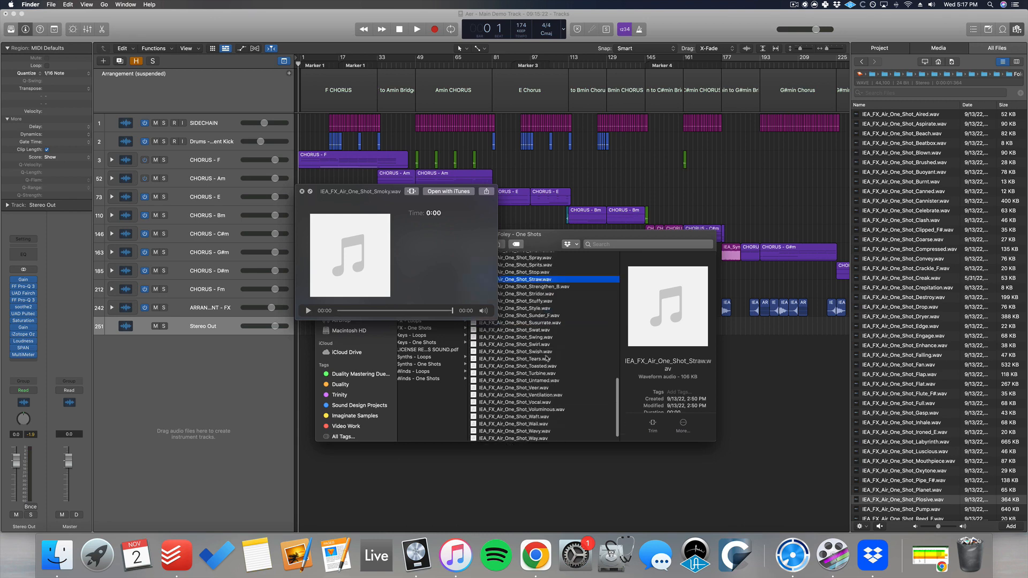
{"action": "left_click", "coordinate": [546, 358]}
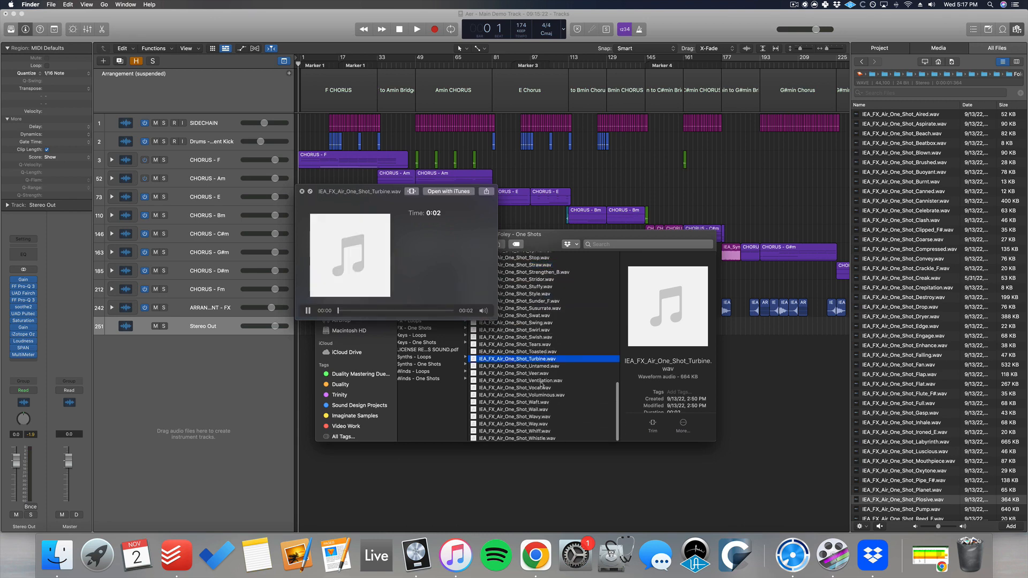
{"action": "left_click", "coordinate": [572, 381]}
{"action": "left_click", "coordinate": [572, 404]}
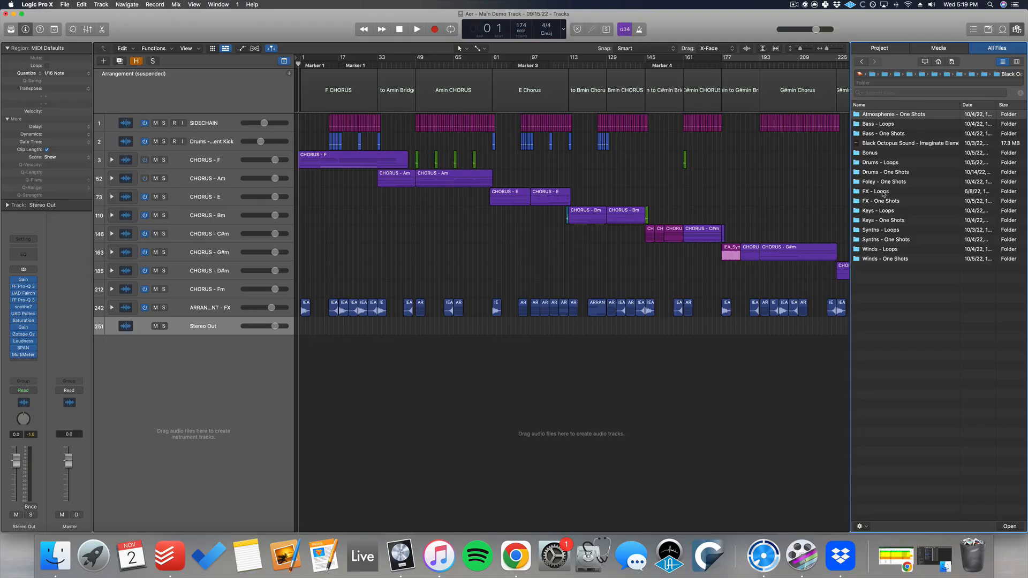
- In Logic Pro X, open the FX - Loops folder and audition the Arrival, Imagine, New and Seeing short FX loops
{"action": "double_click", "coordinate": [882, 192]}
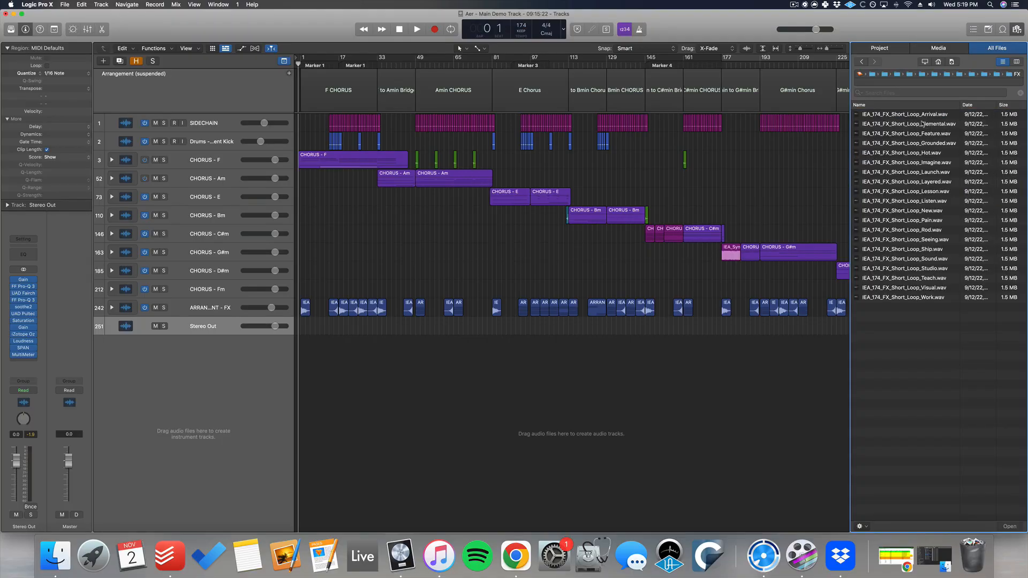
{"action": "left_click", "coordinate": [921, 117]}
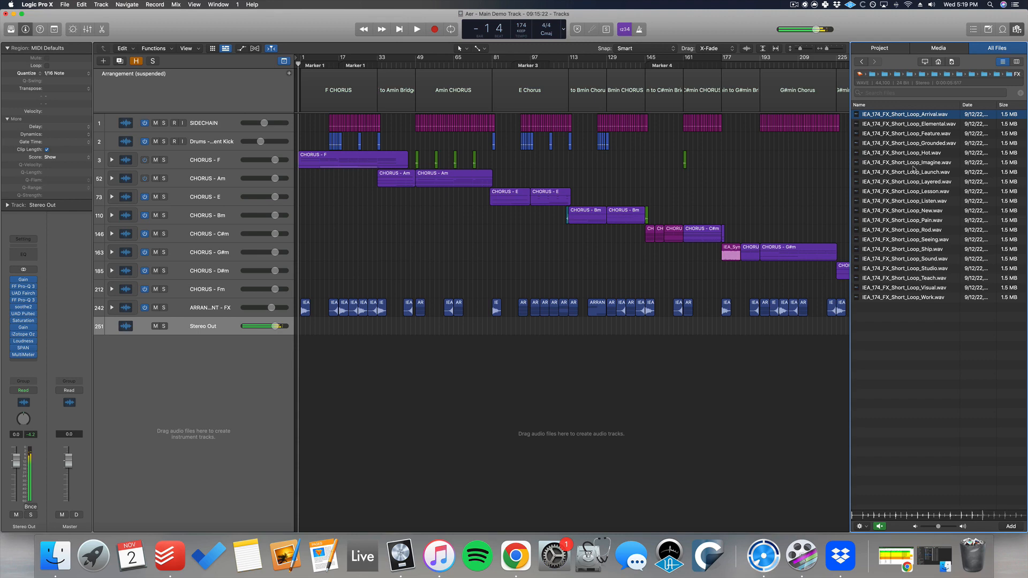
{"action": "left_click", "coordinate": [913, 164]}
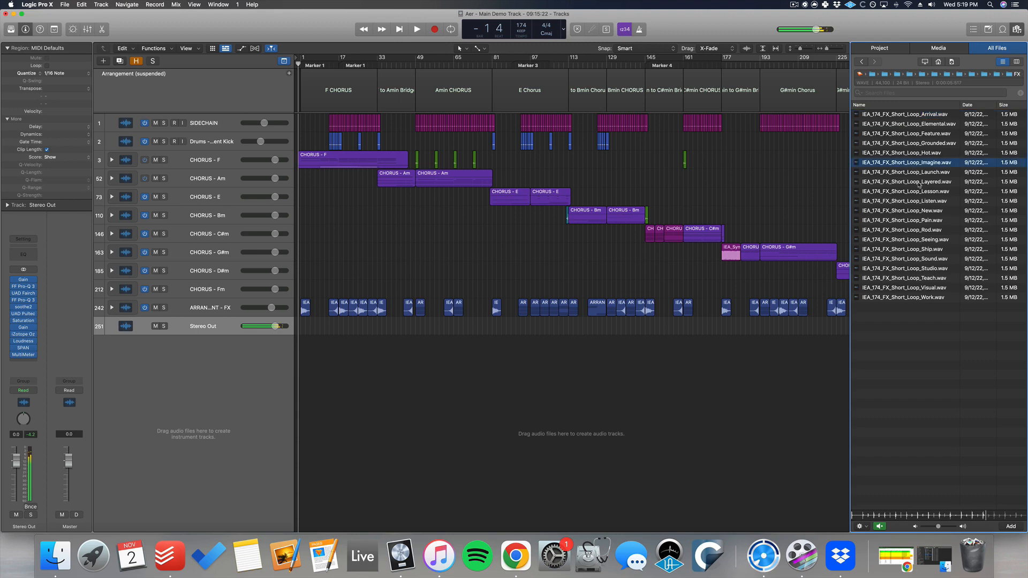
{"action": "left_click", "coordinate": [922, 212]}
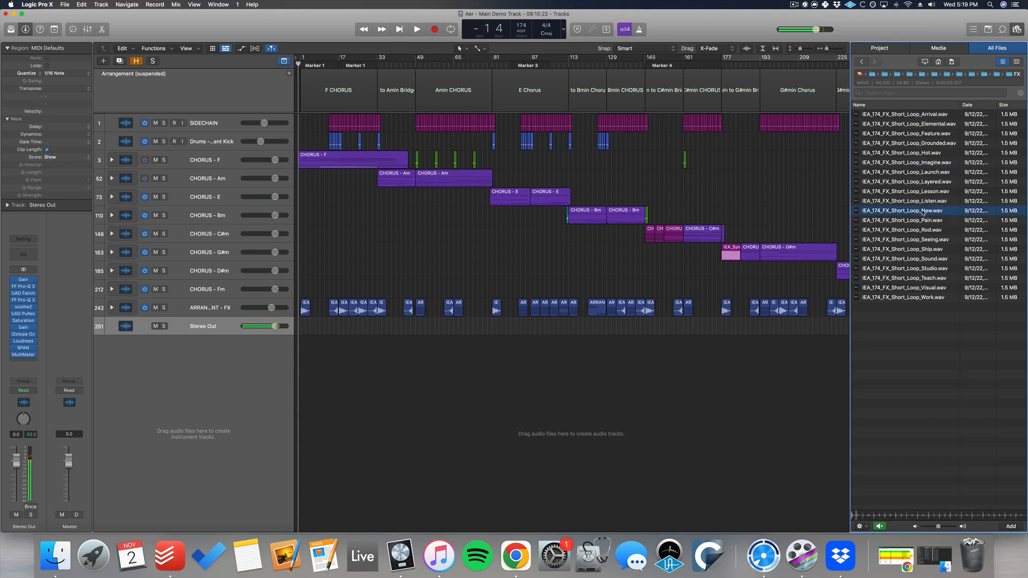
{"action": "left_click", "coordinate": [918, 239]}
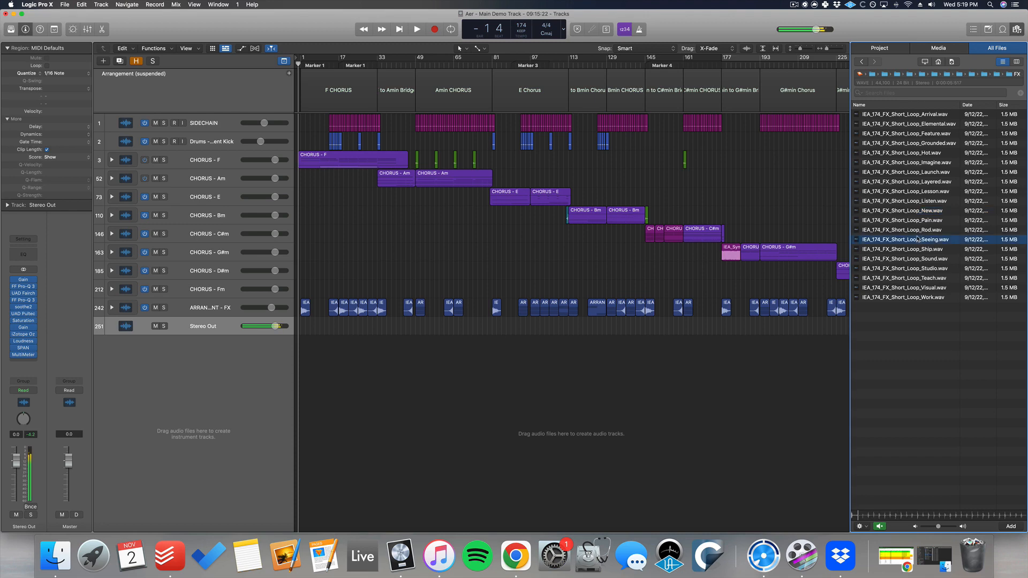
- Audition the Studio short FX loop, then the Fervent, Profusion and Soar fallers in the FX - One Shots folder
{"action": "left_click", "coordinate": [914, 269]}
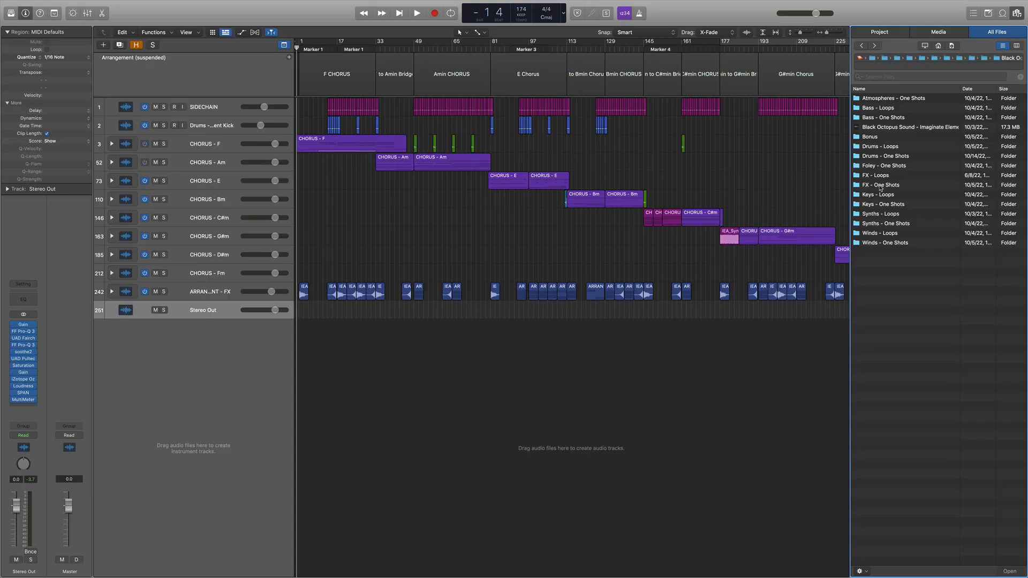
{"action": "double_click", "coordinate": [881, 185]}
{"action": "double_click", "coordinate": [870, 98]}
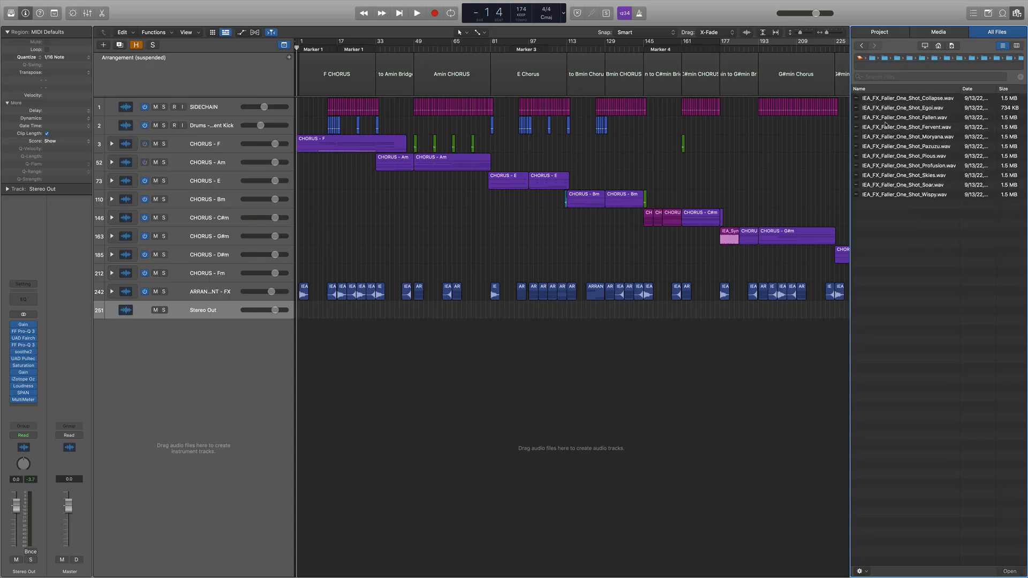
{"action": "left_click", "coordinate": [886, 128]}
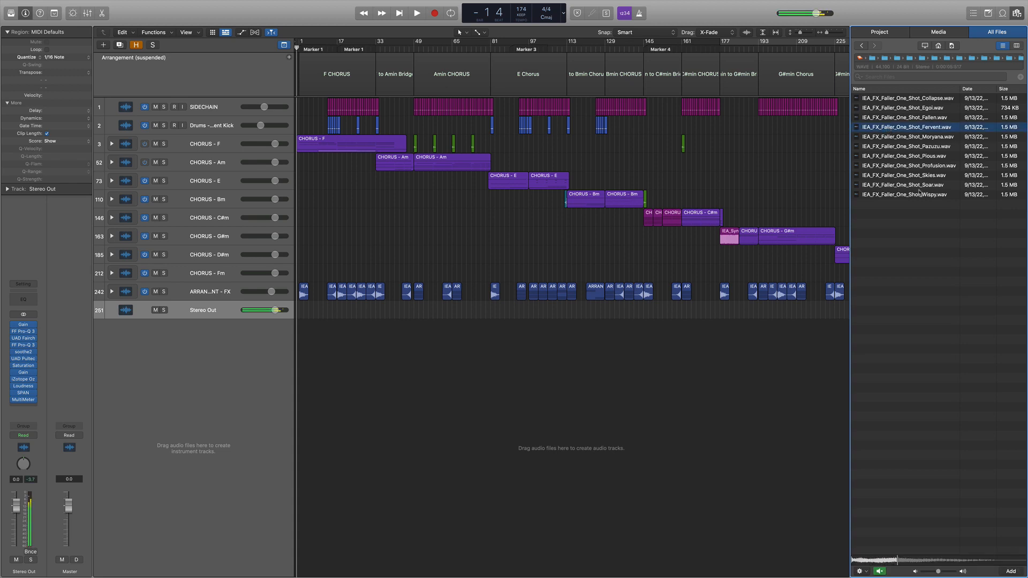
{"action": "left_click", "coordinate": [905, 166]}
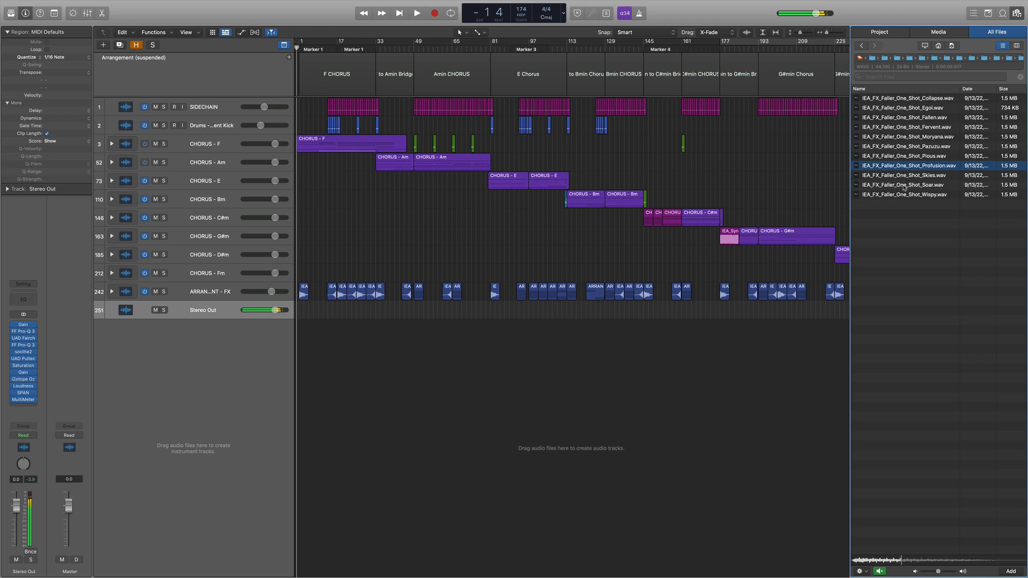
{"action": "left_click", "coordinate": [902, 186]}
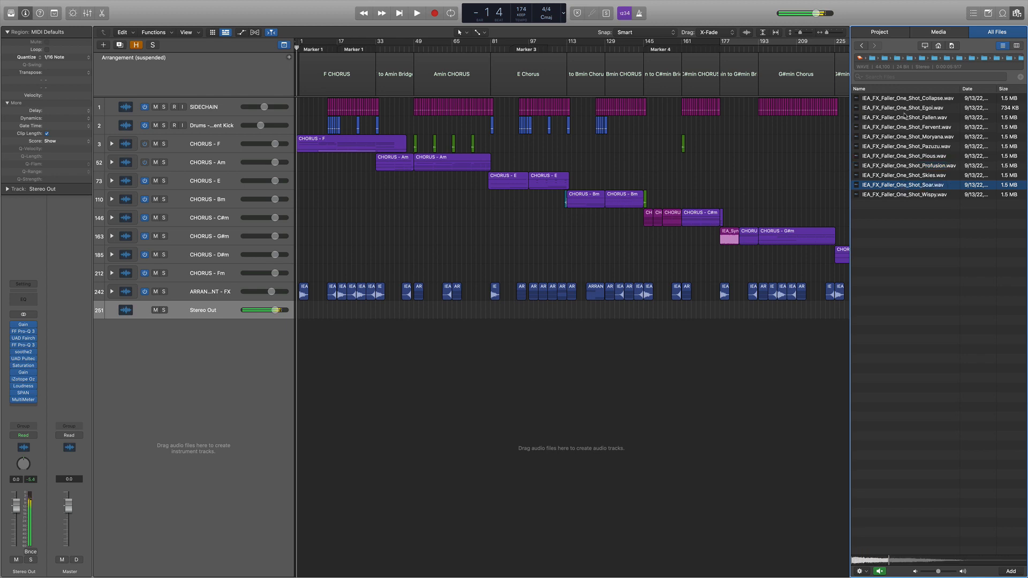
- Audition the Convert, Anemoi, Sidhe and Sidhea riser one-shots in the FX - One Shots folder
{"action": "left_click", "coordinate": [907, 136]}
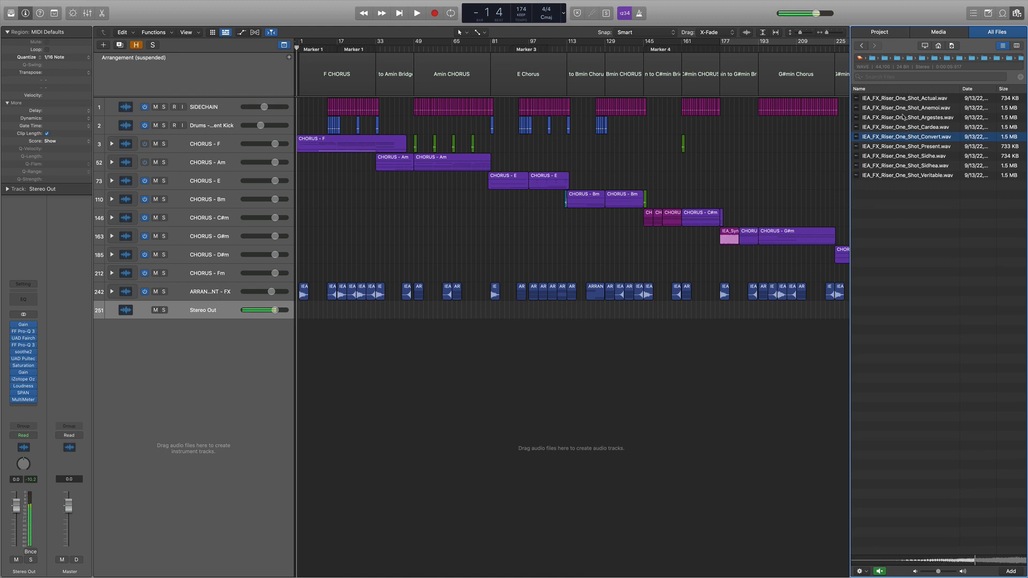
{"action": "left_click", "coordinate": [902, 111]}
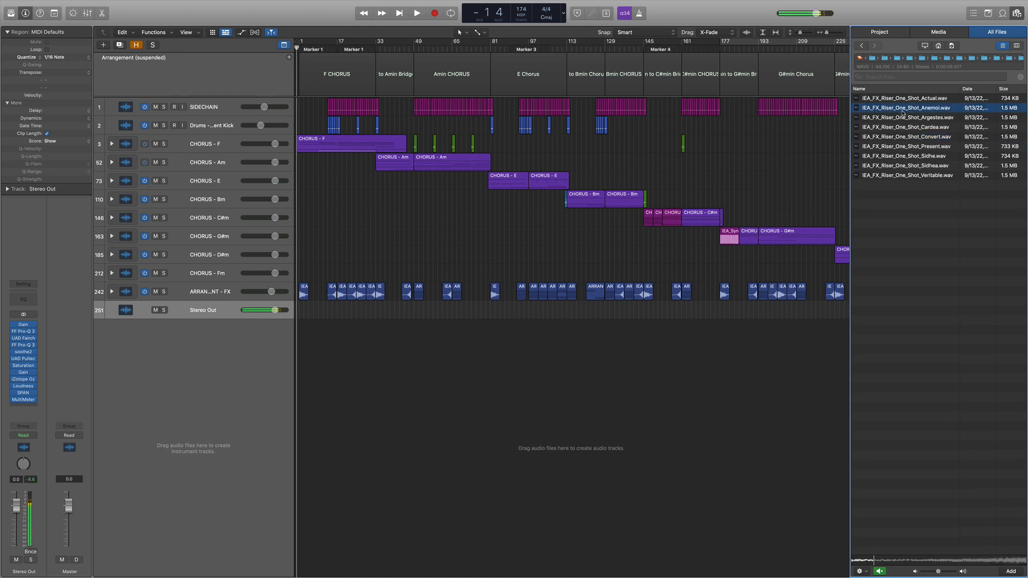
{"action": "left_click", "coordinate": [909, 157]}
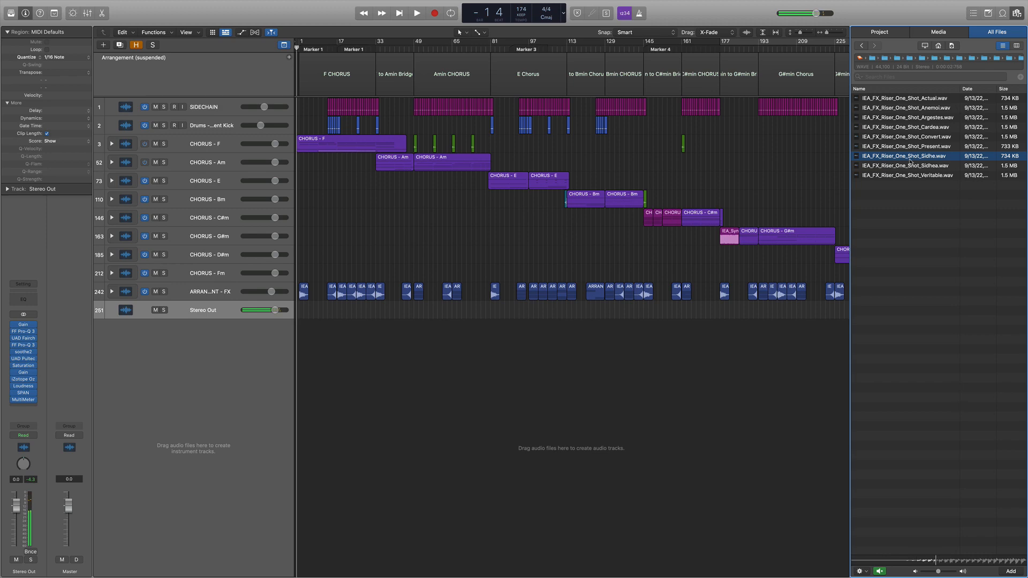
{"action": "left_click", "coordinate": [910, 165]}
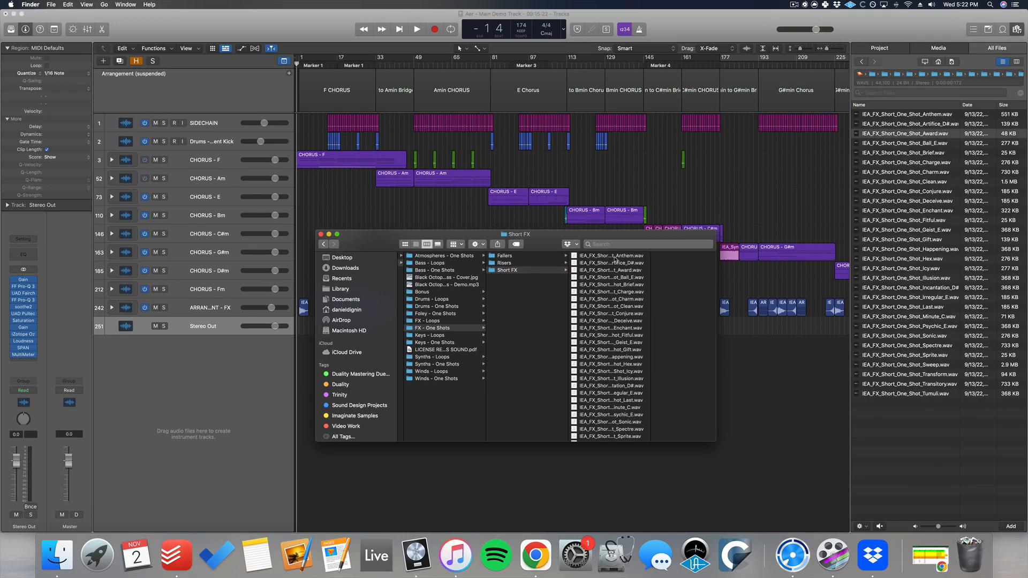
- In Finder, preview consecutive Short FX one-shots from Anthem onward, including Artifice_D#, Award, Ball_E, Brief, Charge and Charm
{"action": "key", "text": "space"}
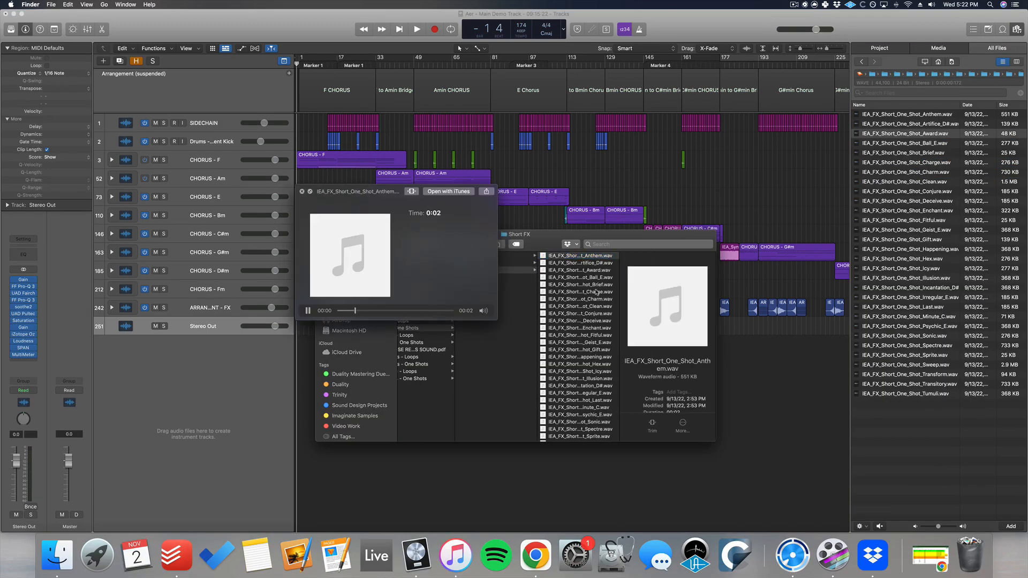
{"action": "key", "text": "Down"}
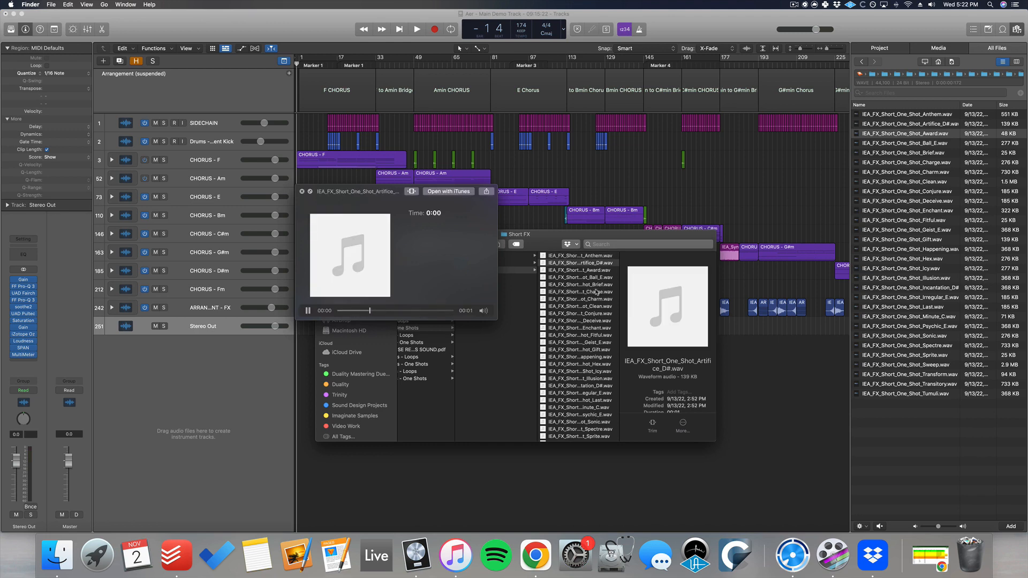
{"action": "key", "text": "Down"}
{"action": "key", "text": "Down"}
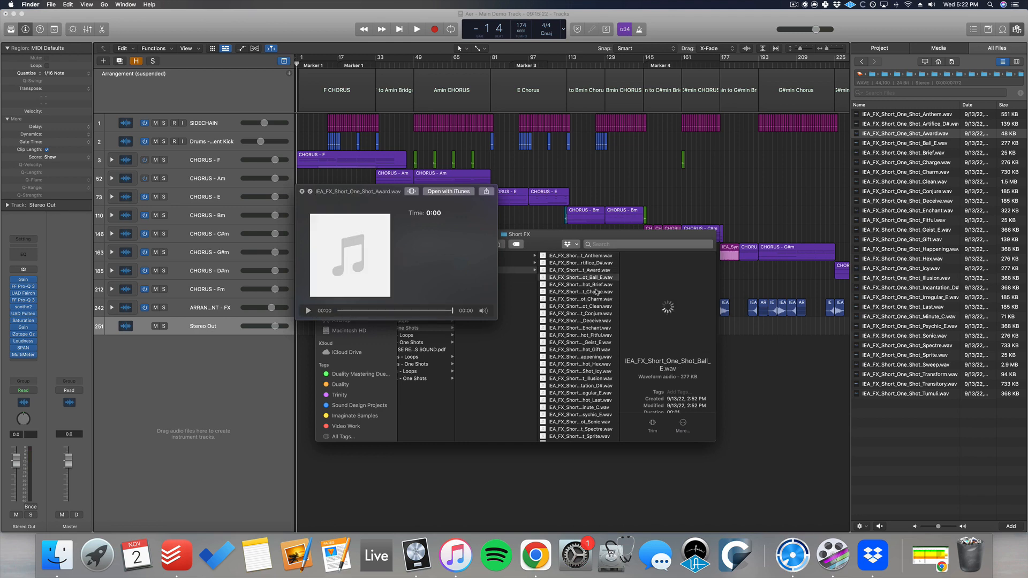
{"action": "key", "text": "Down"}
{"action": "key", "text": "Down"}
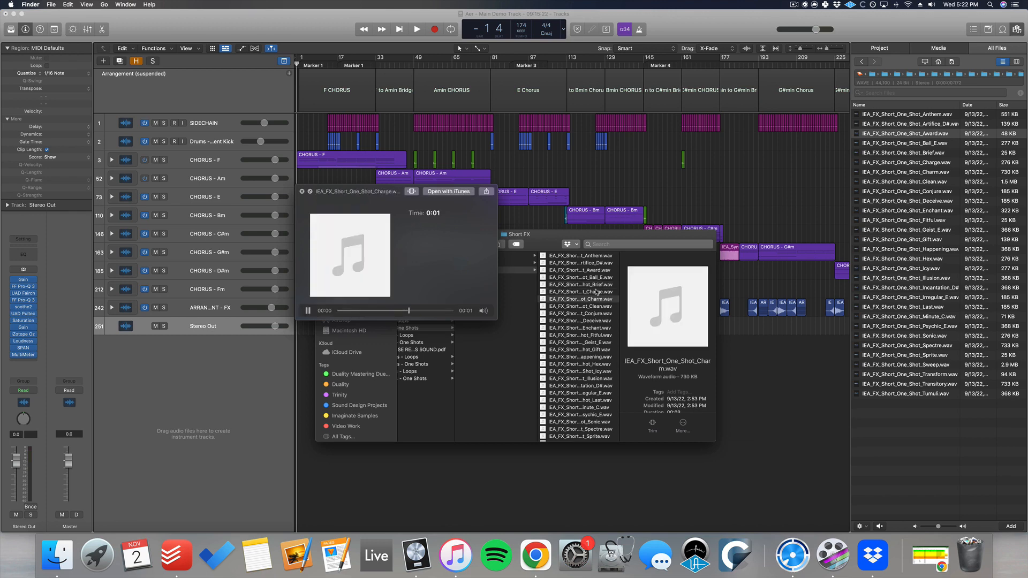
{"action": "key", "text": "Down"}
{"action": "key", "text": "Down"}
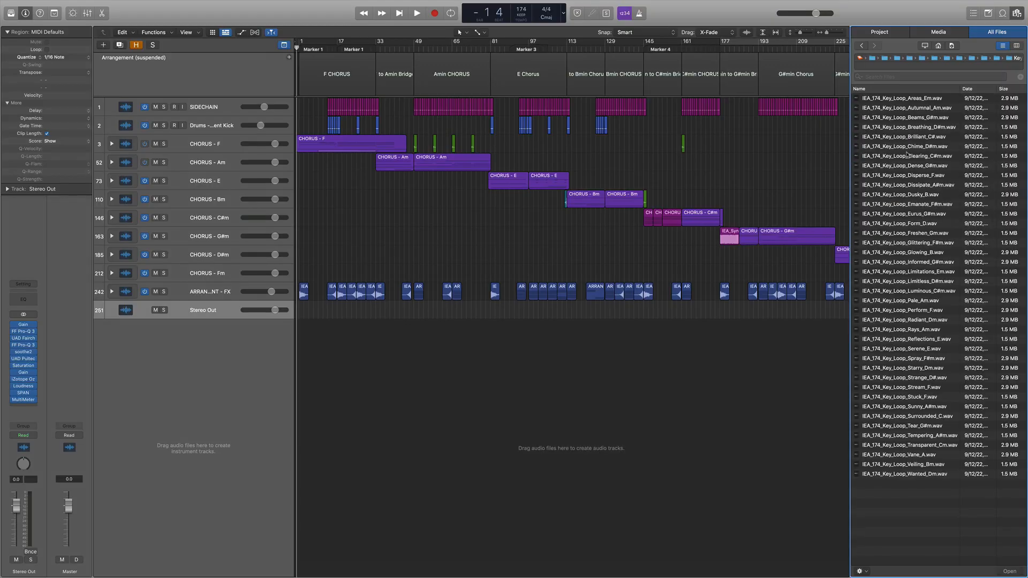
- In Logic Pro X, audition the Areas_Em, Rays_Am, Dense_G#m and Dissipate_A#m key loops in the Keys - Loops folder
{"action": "left_click", "coordinate": [902, 102]}
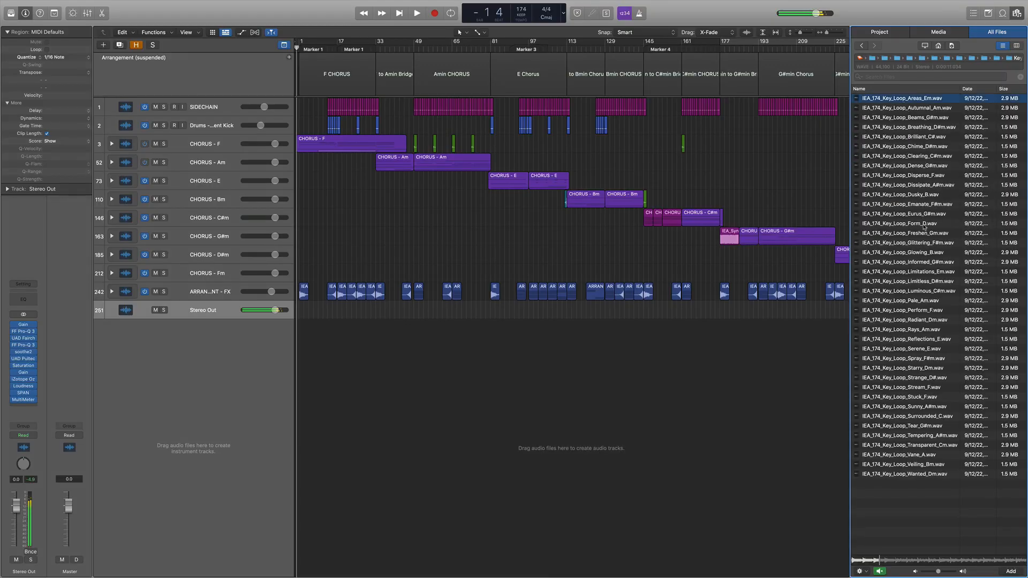
{"action": "left_click", "coordinate": [912, 330]}
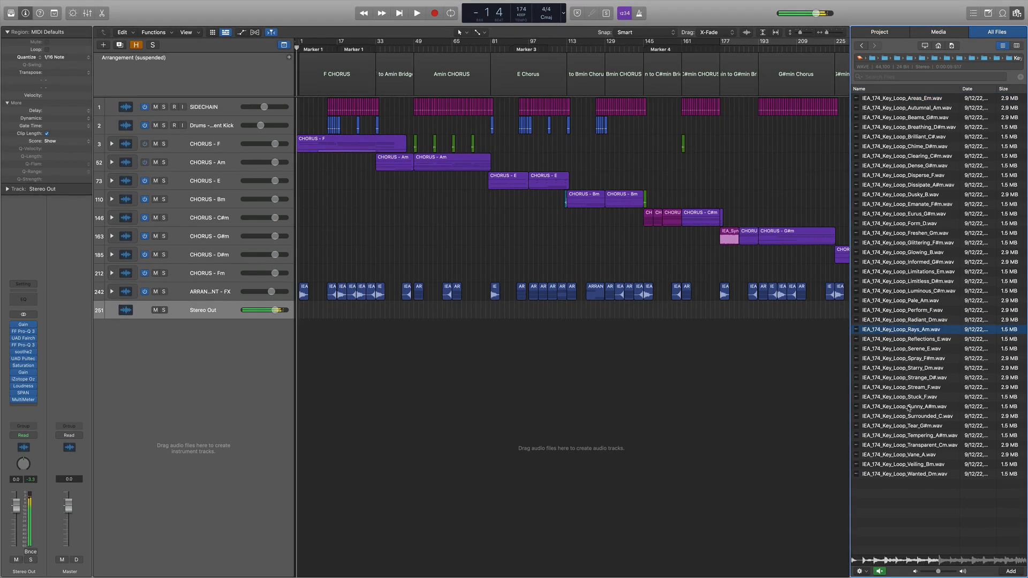
{"action": "left_click", "coordinate": [916, 166]}
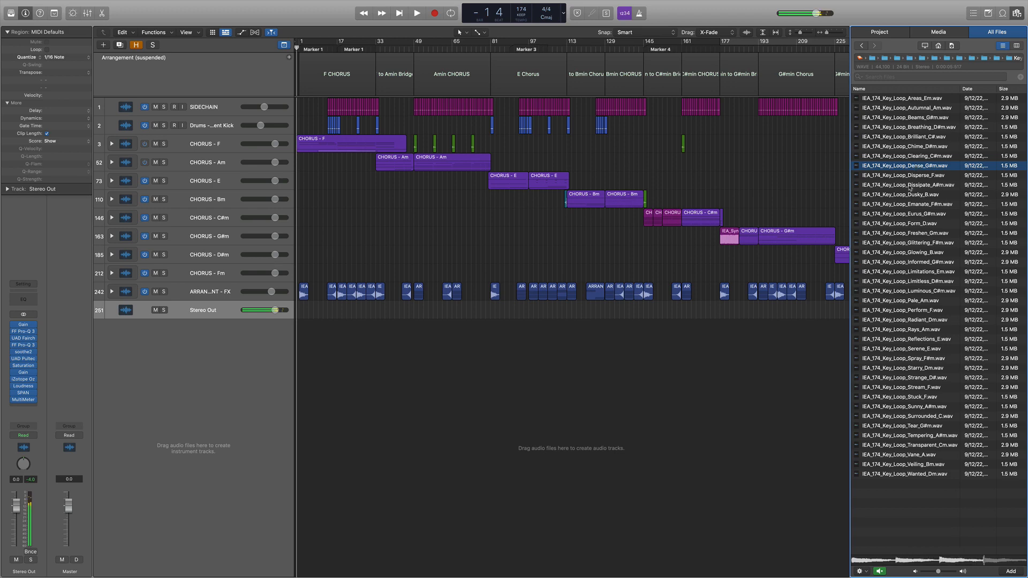
{"action": "left_click", "coordinate": [910, 185]}
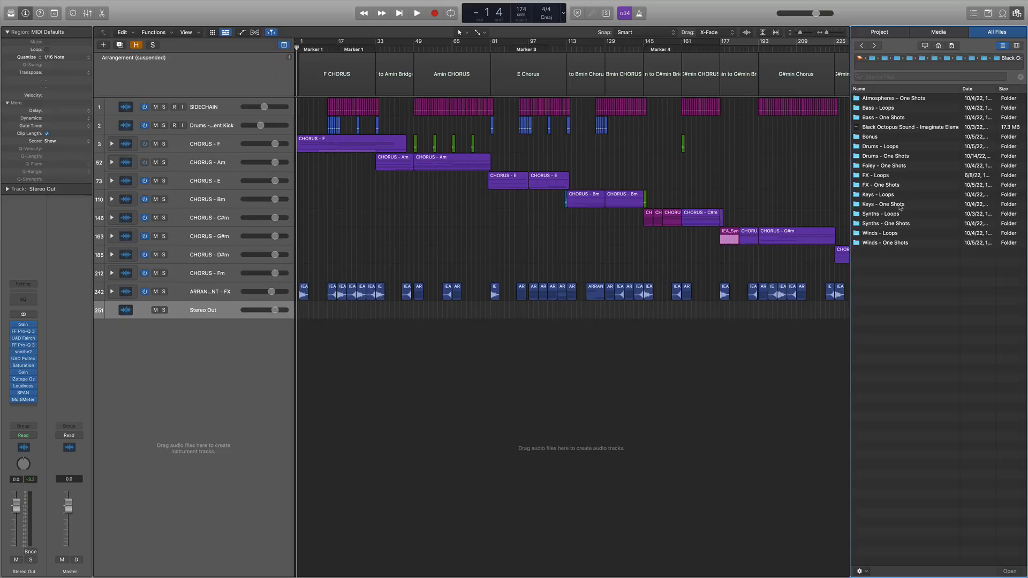
- Open the Keys - One Shots folder and audition chord one-shots including Eurus_G#m, Aviothic, Sink_A and Gibil_D
{"action": "double_click", "coordinate": [900, 206]}
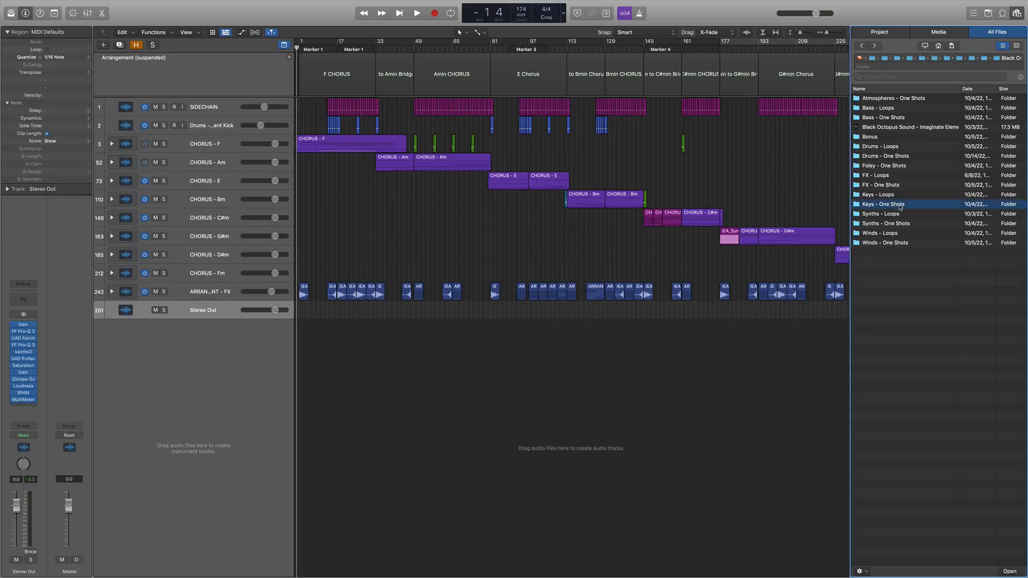
{"action": "left_click", "coordinate": [887, 128]}
{"action": "key", "text": "Up"}
{"action": "key", "text": "Up"}
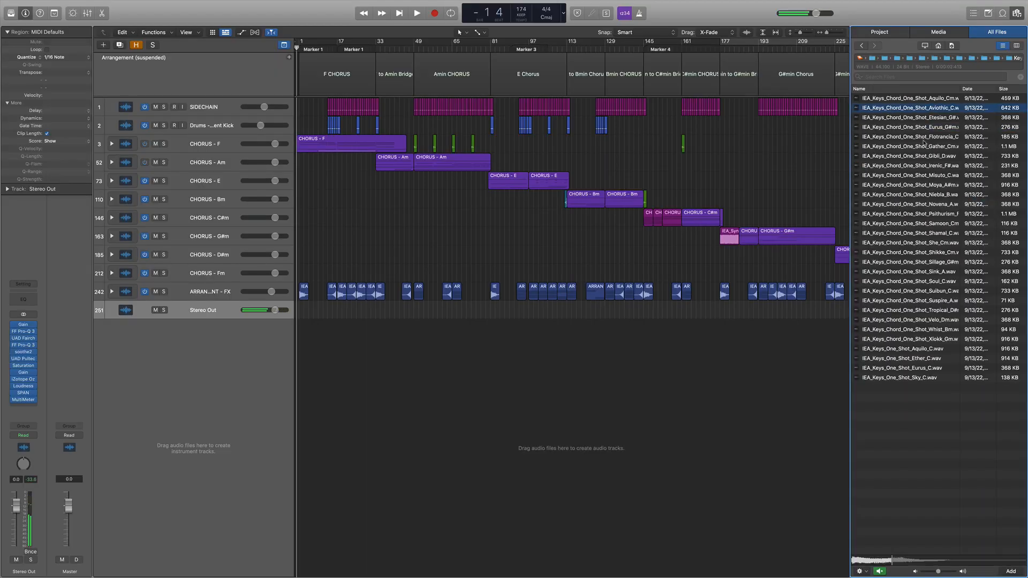
{"action": "left_click", "coordinate": [919, 272]}
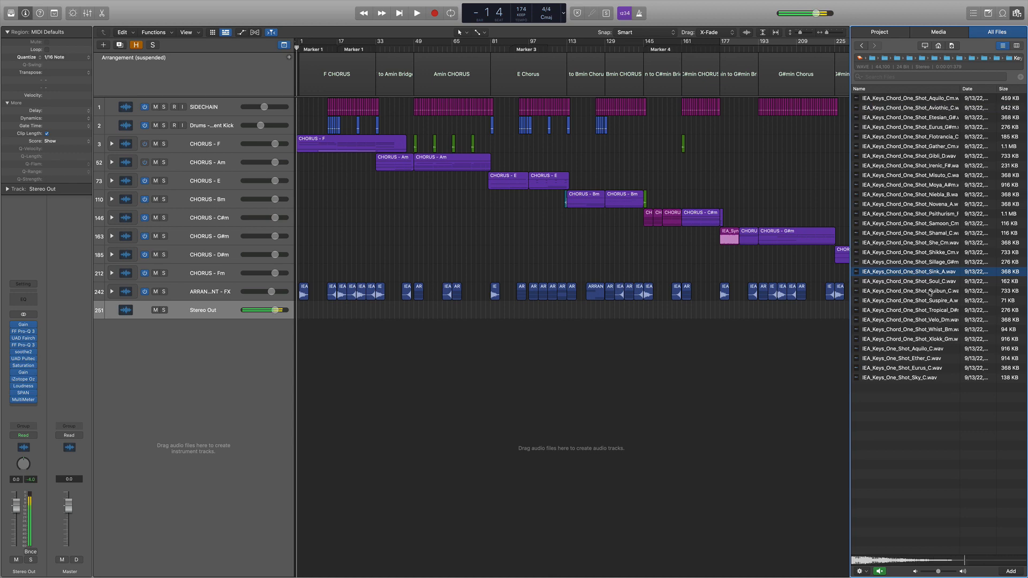
{"action": "left_click", "coordinate": [914, 156]}
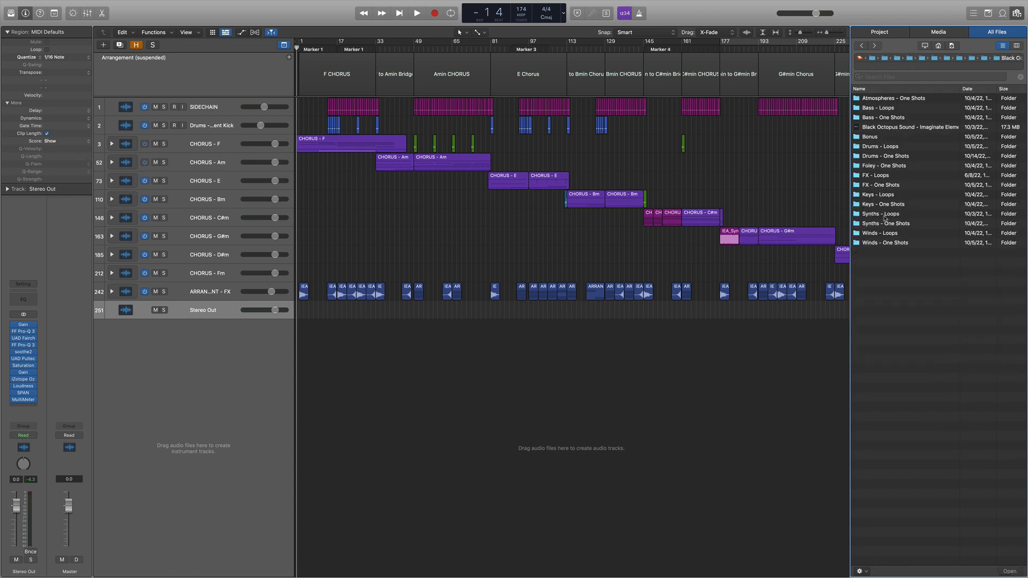
- Open the Leads folder in Synths - Loops, audition lead loops including Asterope_Em, Ranto_C# and Aliza_C#, and stop the preview
{"action": "double_click", "coordinate": [884, 215]}
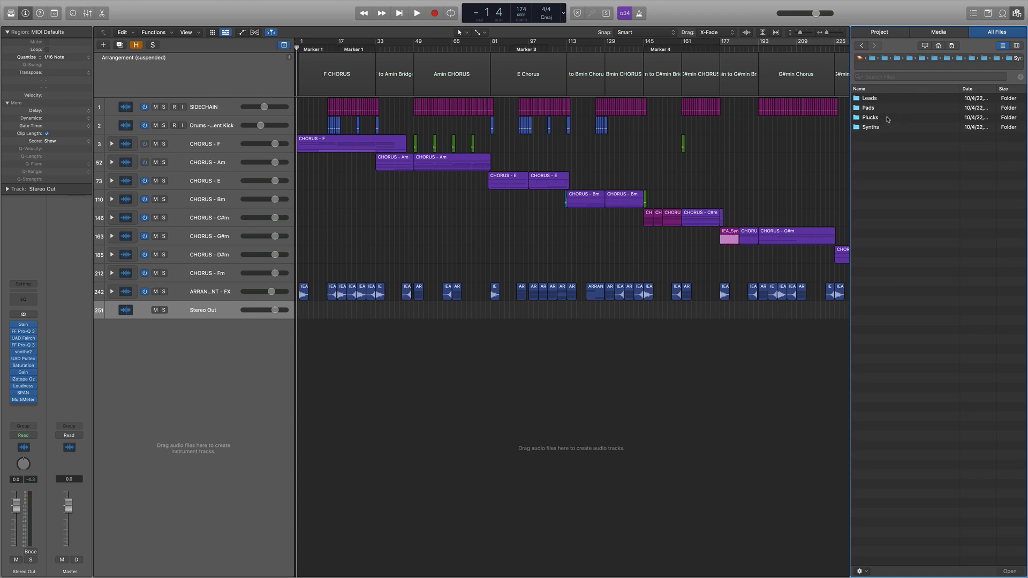
{"action": "double_click", "coordinate": [871, 99]}
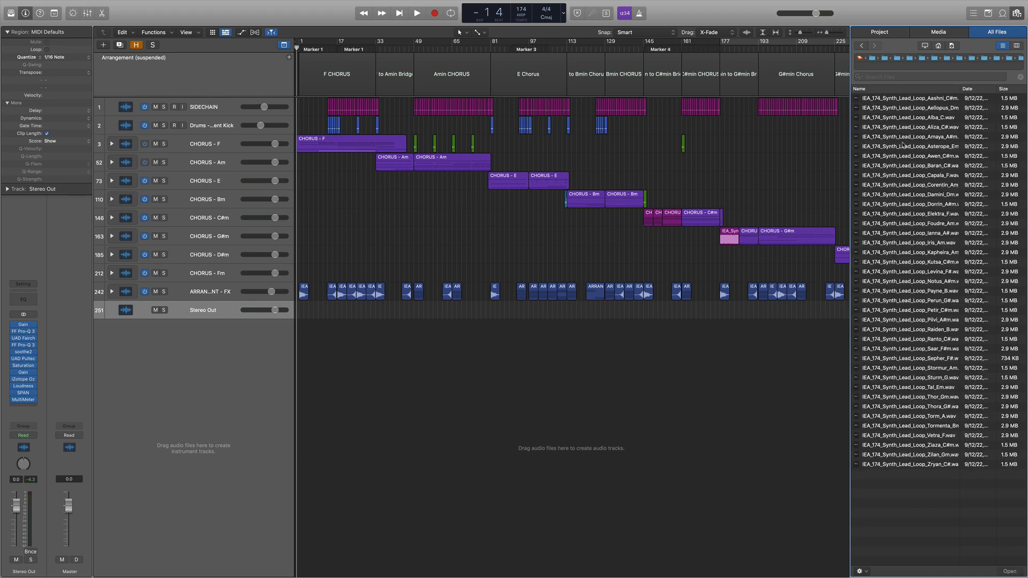
{"action": "left_click", "coordinate": [903, 146]}
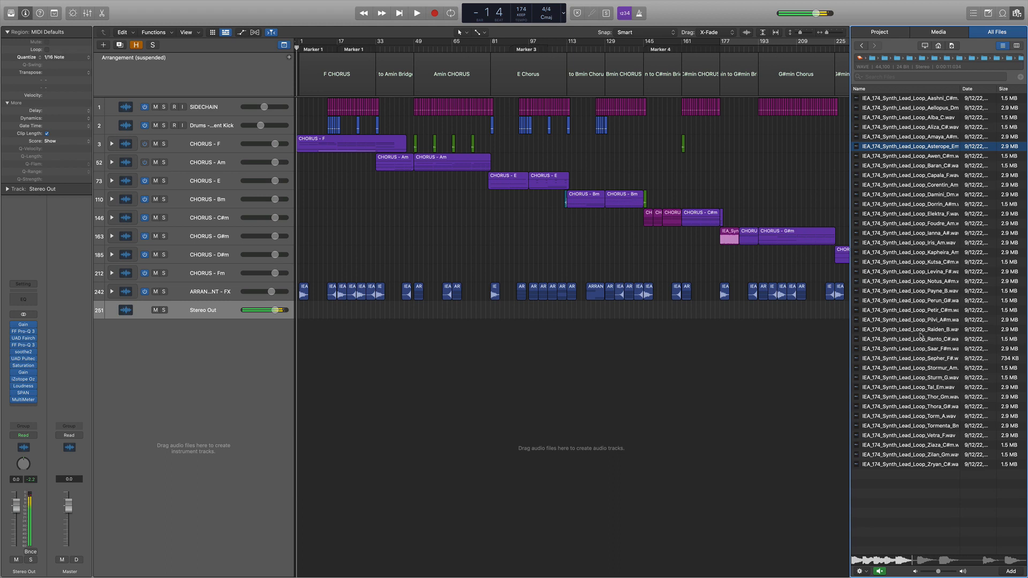
{"action": "left_click", "coordinate": [923, 339]}
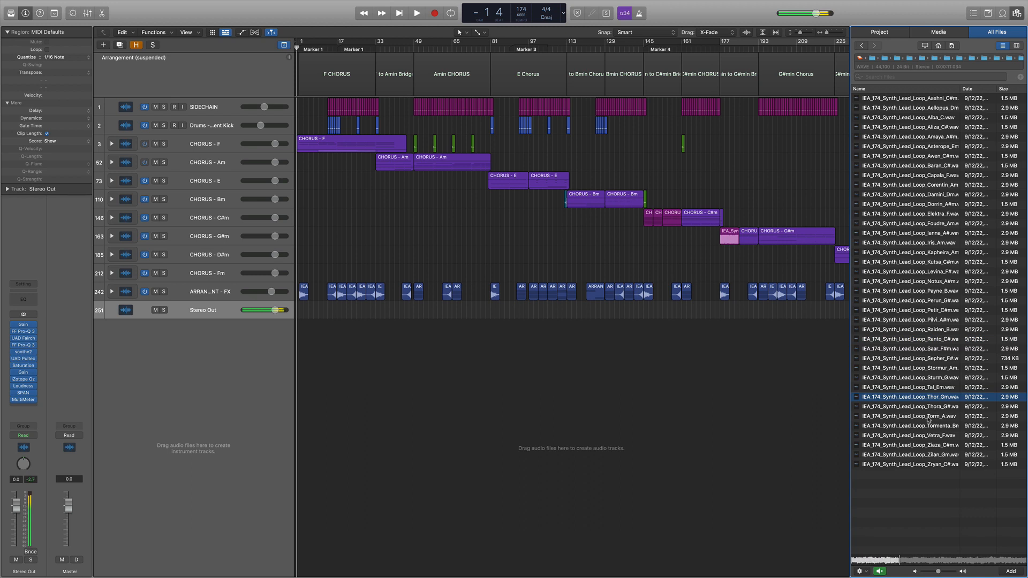
{"action": "left_click", "coordinate": [917, 129]}
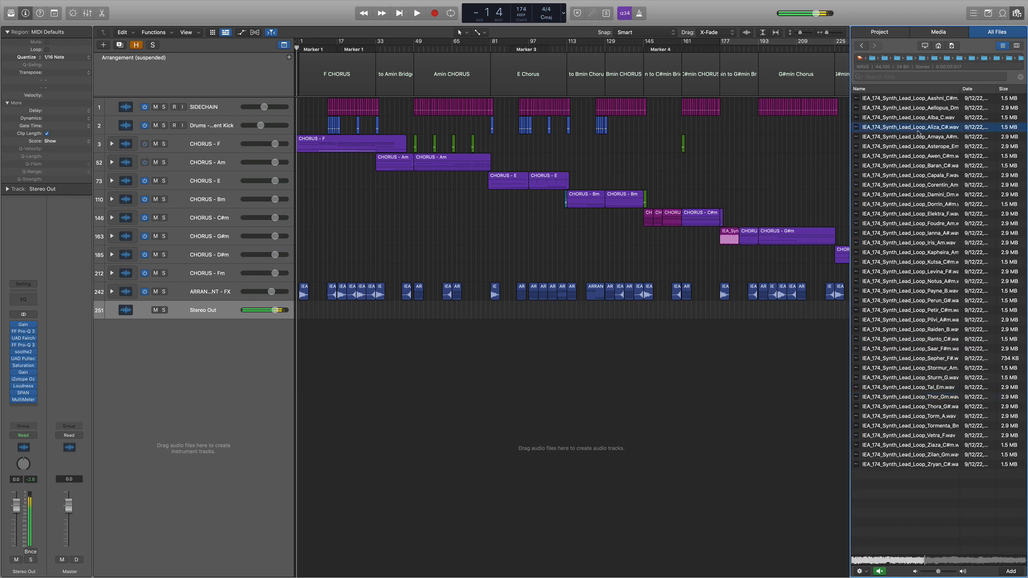
{"action": "left_click", "coordinate": [880, 571]}
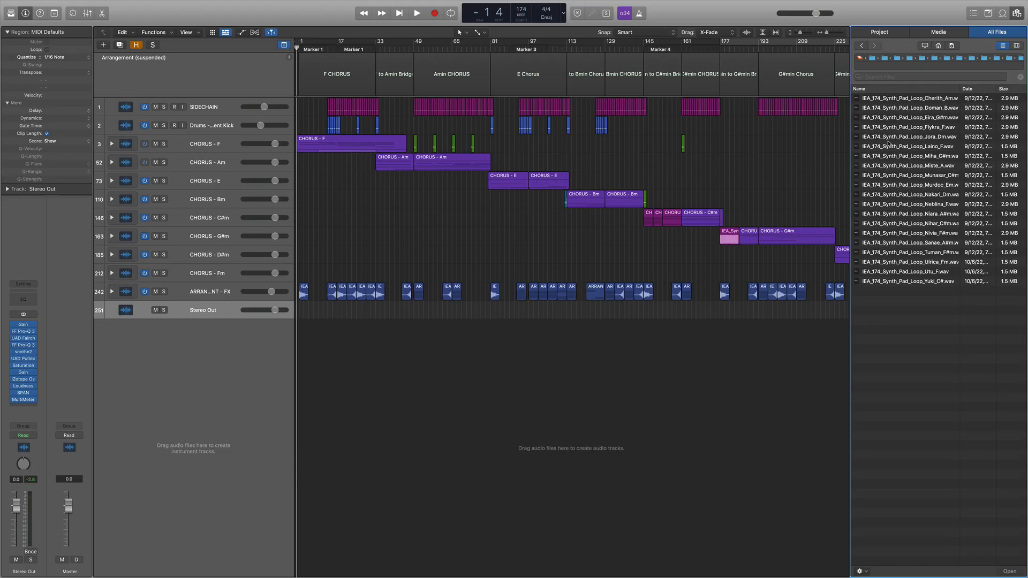
- Audition the Jora_Dm, Sanae_A#m, Ulrica_Fm, Yuki_C#, Cherith_Am and Eira_G#m synth pad loops
{"action": "left_click", "coordinate": [910, 136]}
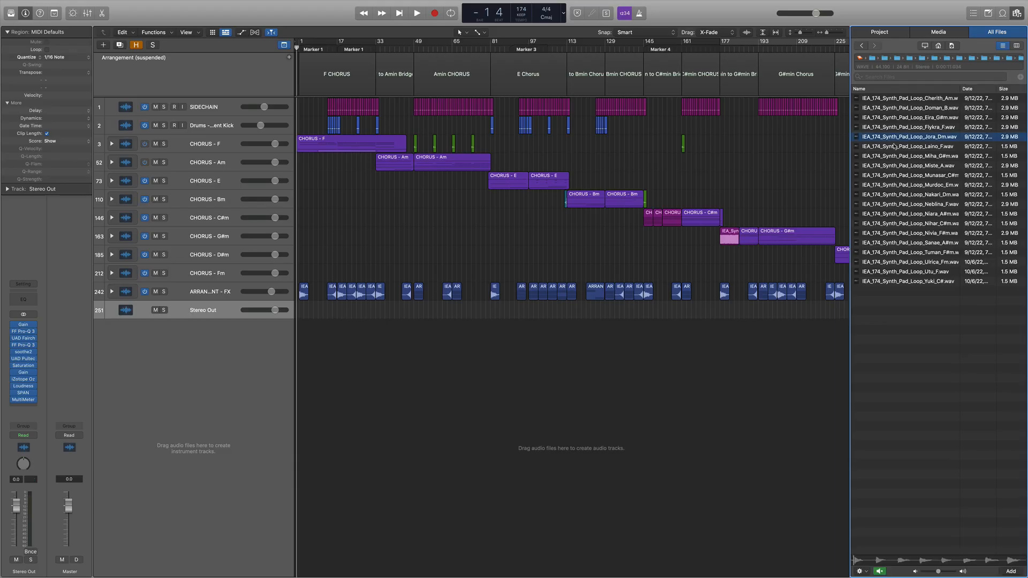
{"action": "left_click", "coordinate": [910, 242]}
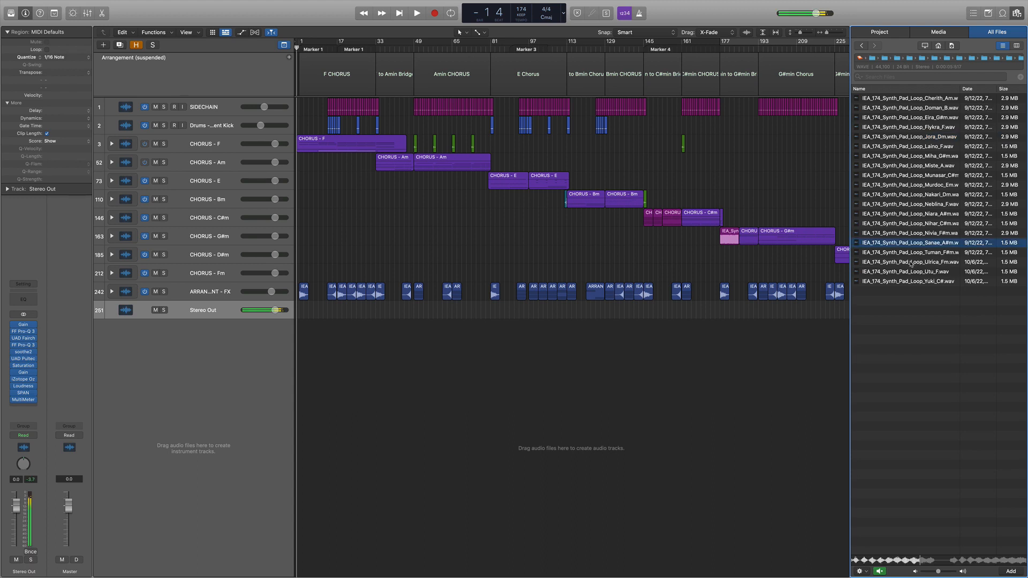
{"action": "left_click", "coordinate": [910, 262]}
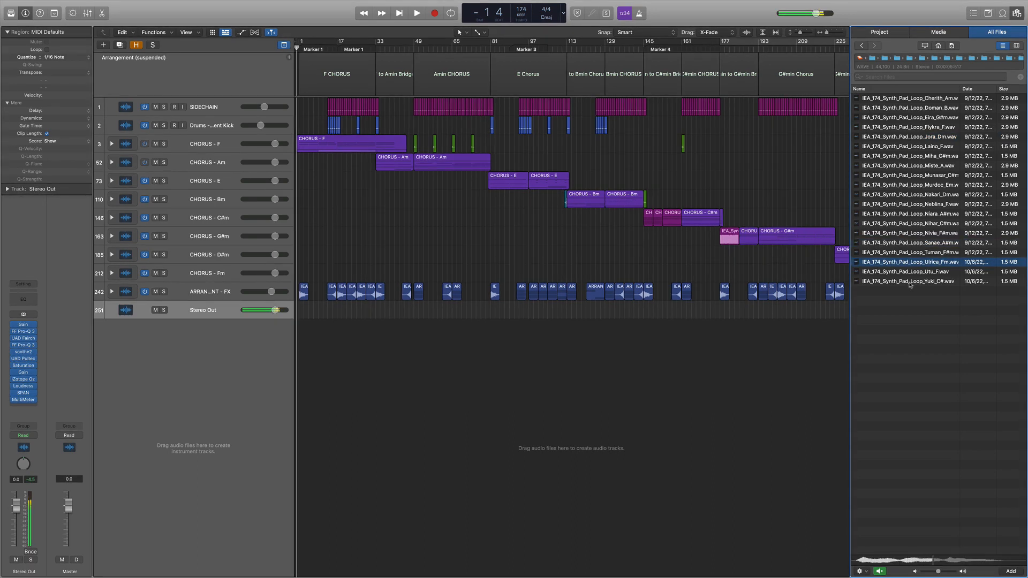
{"action": "left_click", "coordinate": [909, 282]}
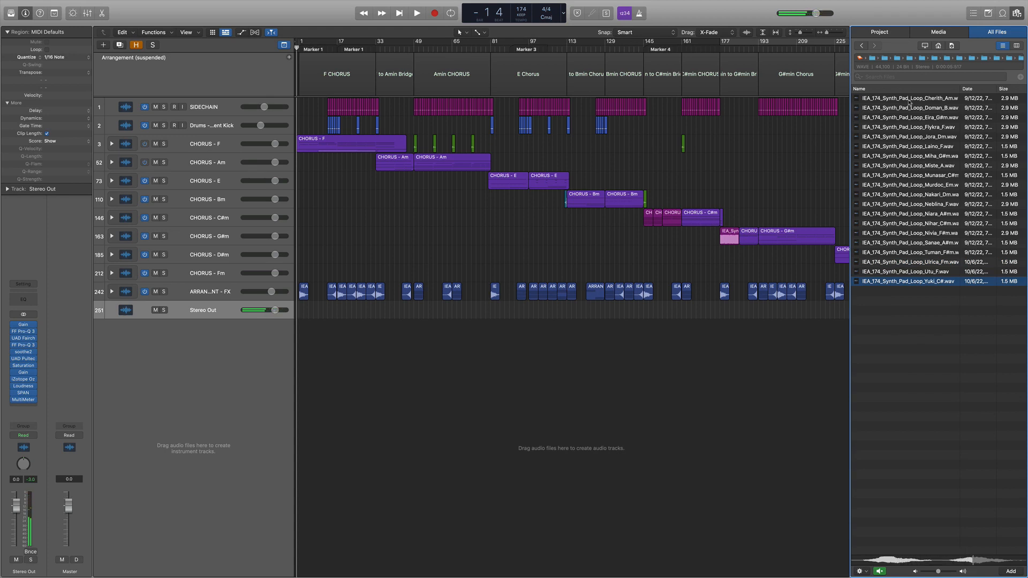
{"action": "left_click", "coordinate": [909, 100]}
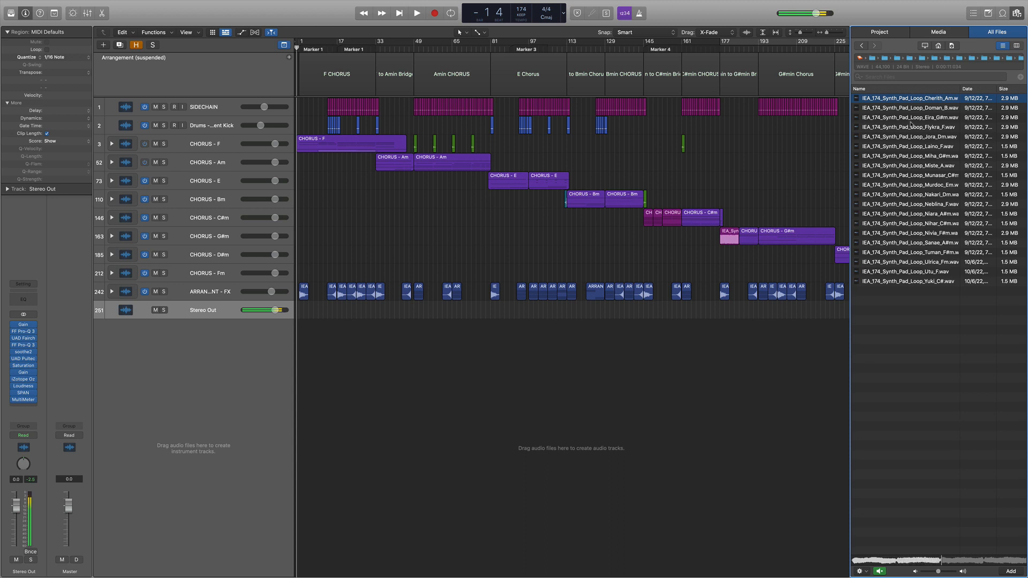
{"action": "left_click", "coordinate": [909, 118]}
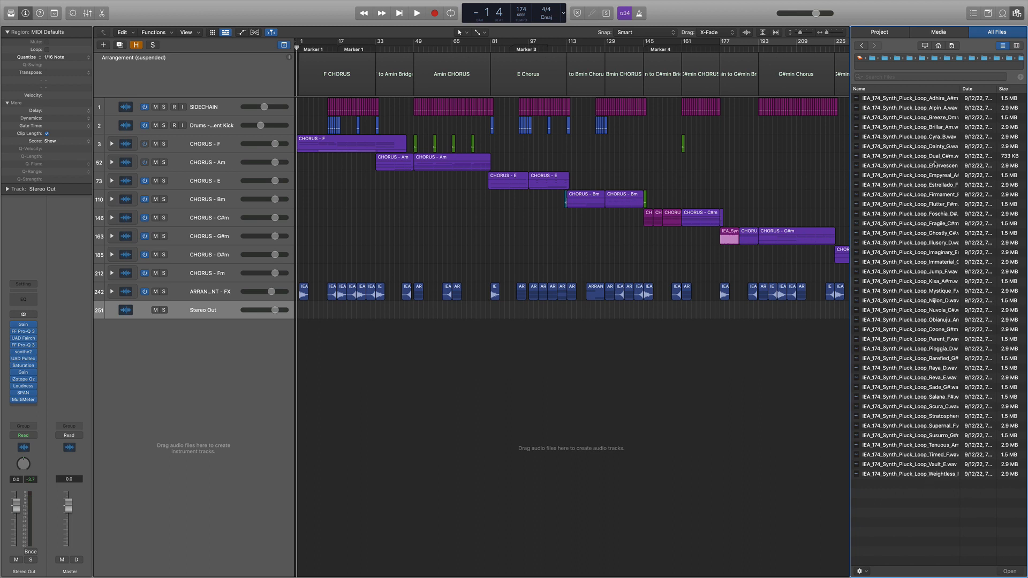
- Audition synth pluck loops in the Plucks folder, including Cyra_B and Fragile_C#m
{"action": "left_click", "coordinate": [920, 138]}
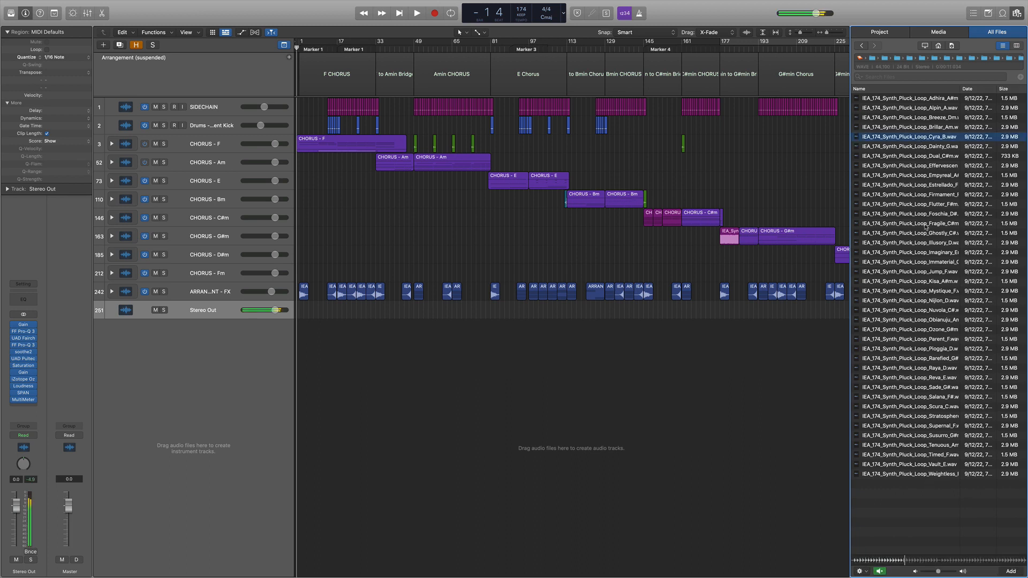
{"action": "left_click", "coordinate": [926, 224]}
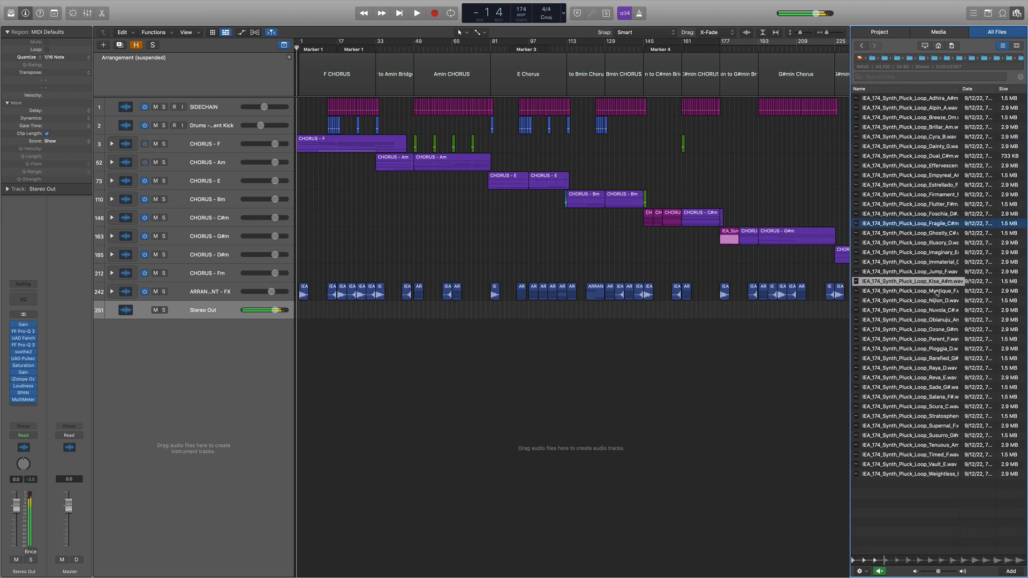
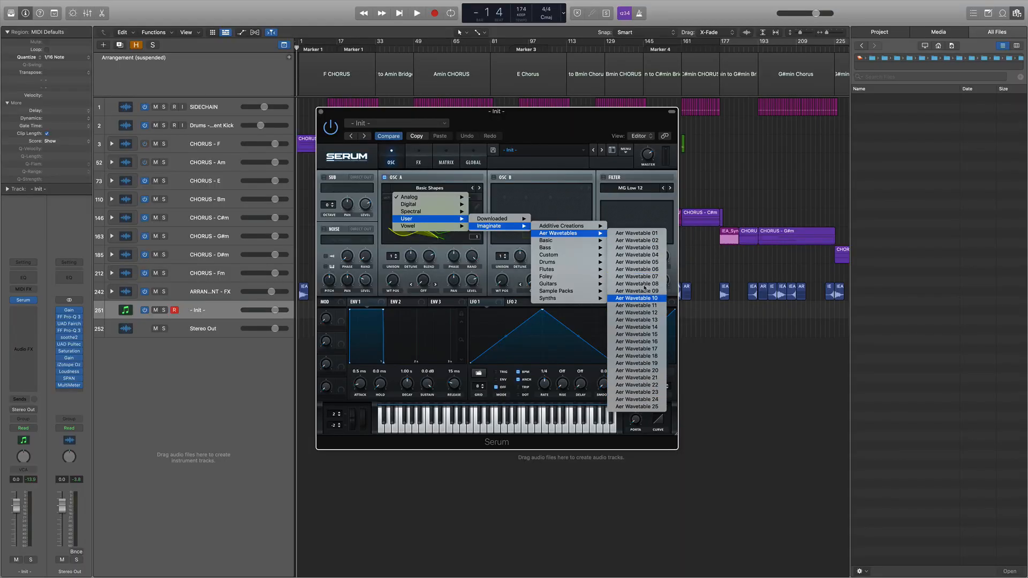
- Load an Aer Wavetable into oscillator A and audition successive ones, including Aer Wavetable 05, 06, 08 and 09
{"action": "left_click", "coordinate": [639, 233]}
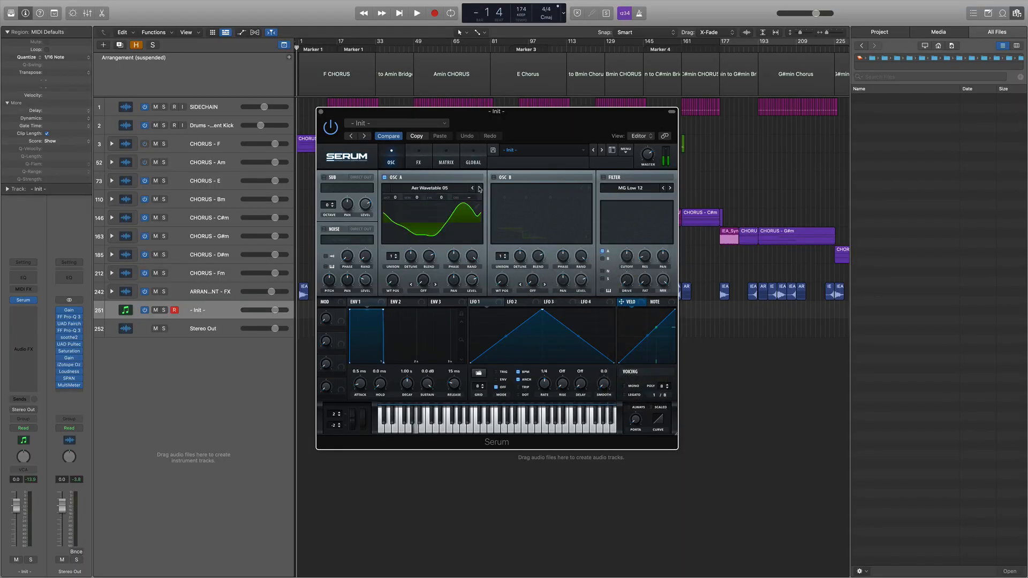
{"action": "left_click", "coordinate": [479, 188]}
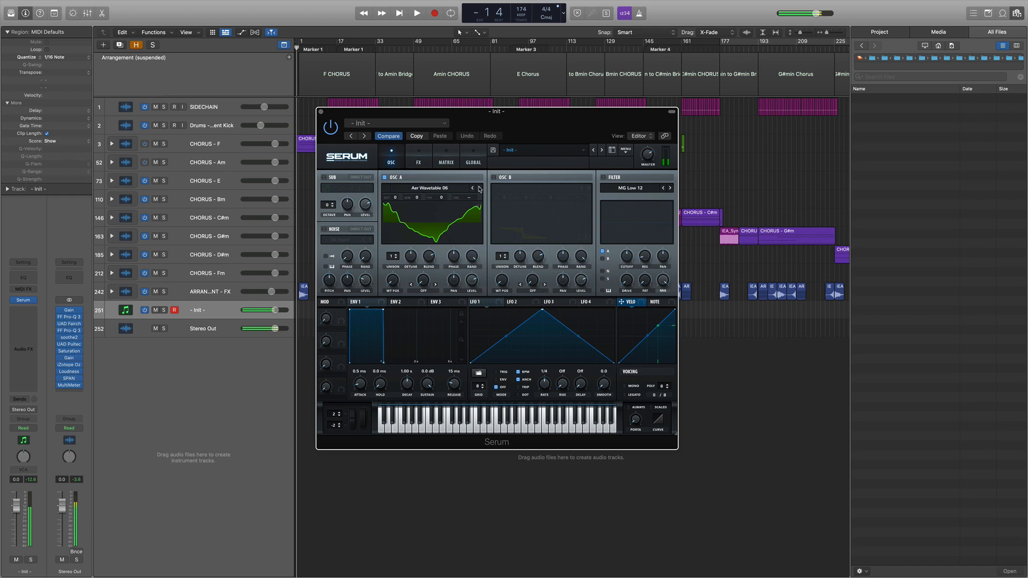
{"action": "left_click", "coordinate": [479, 189]}
{"action": "left_click", "coordinate": [479, 189]}
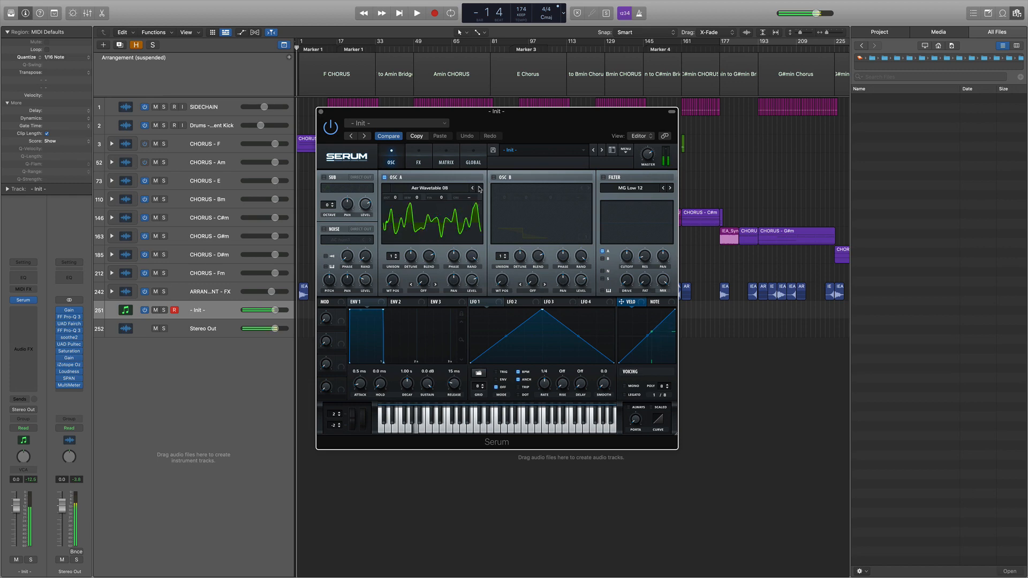
{"action": "left_click", "coordinate": [479, 188]}
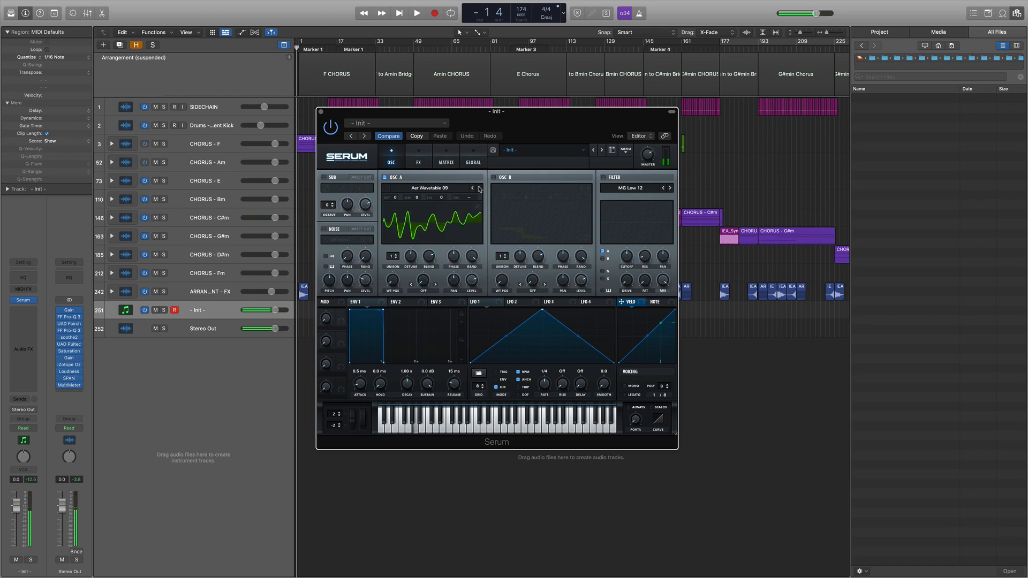
{"action": "left_click", "coordinate": [479, 188]}
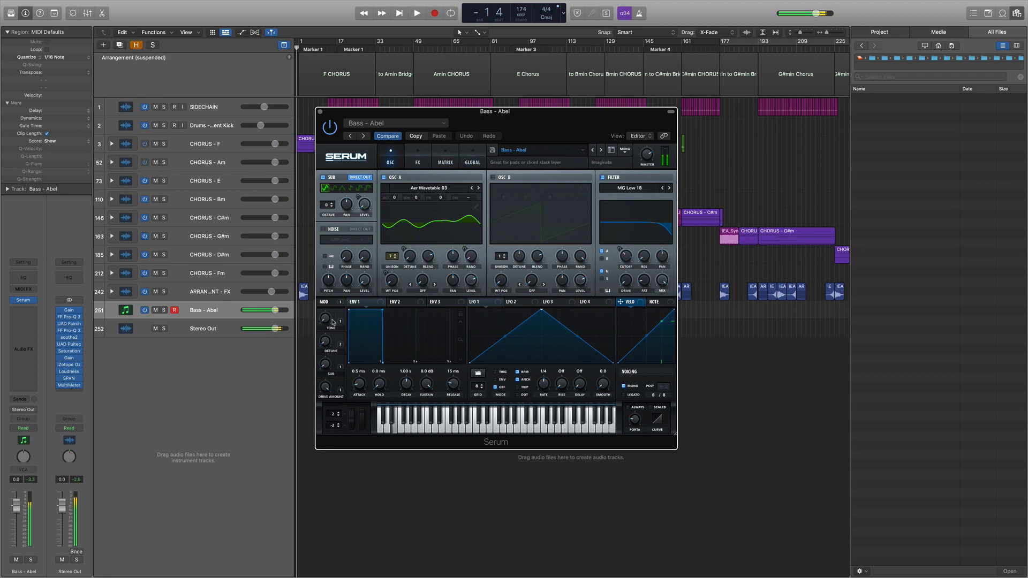
- Audition the Bass - Abel preset while varying its Tone and Detune macros and raising its Sub macro to 100%
{"action": "left_click_drag", "start_coordinate": [332, 322], "coordinate": [328, 365]}
{"action": "left_click_drag", "start_coordinate": [328, 323], "coordinate": [337, 305]}
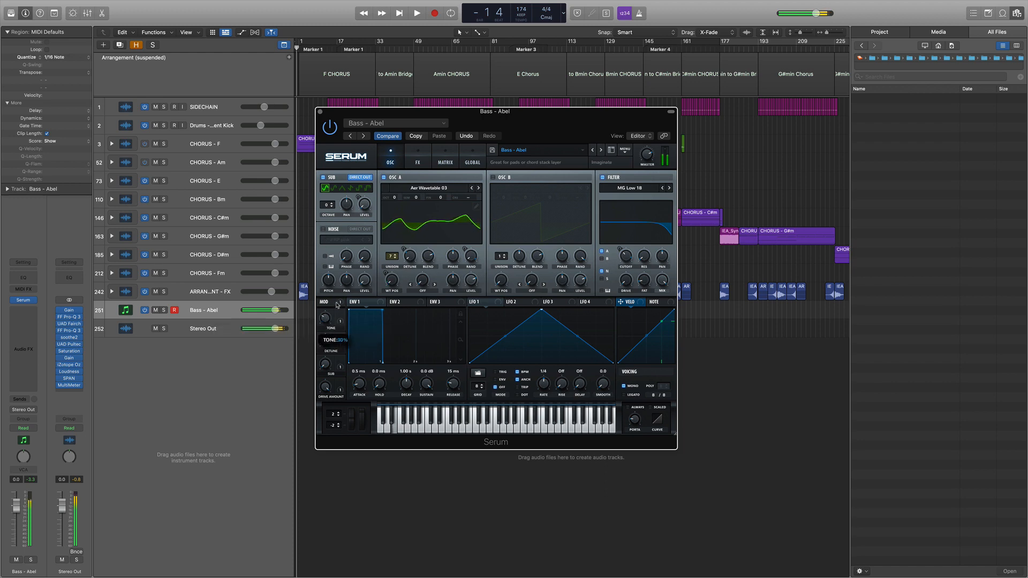
{"action": "left_click_drag", "start_coordinate": [328, 341], "coordinate": [328, 303]}
{"action": "left_click_drag", "start_coordinate": [325, 365], "coordinate": [321, 309]}
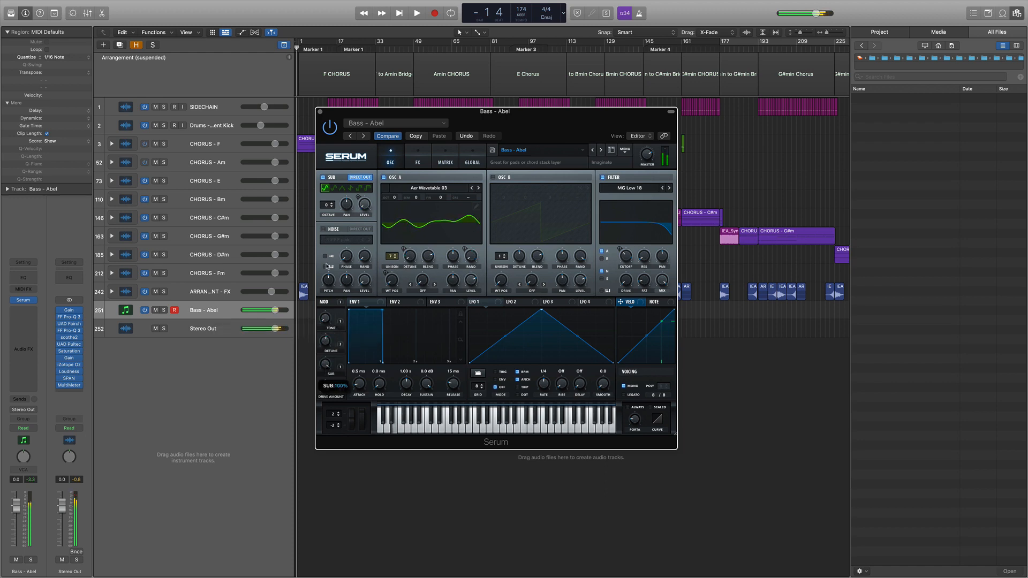
- Audition the Bass - Boreas preset with its Detune macro raised and Bass - Brontes with its Tone macro adjusted
{"action": "left_click", "coordinate": [600, 150]}
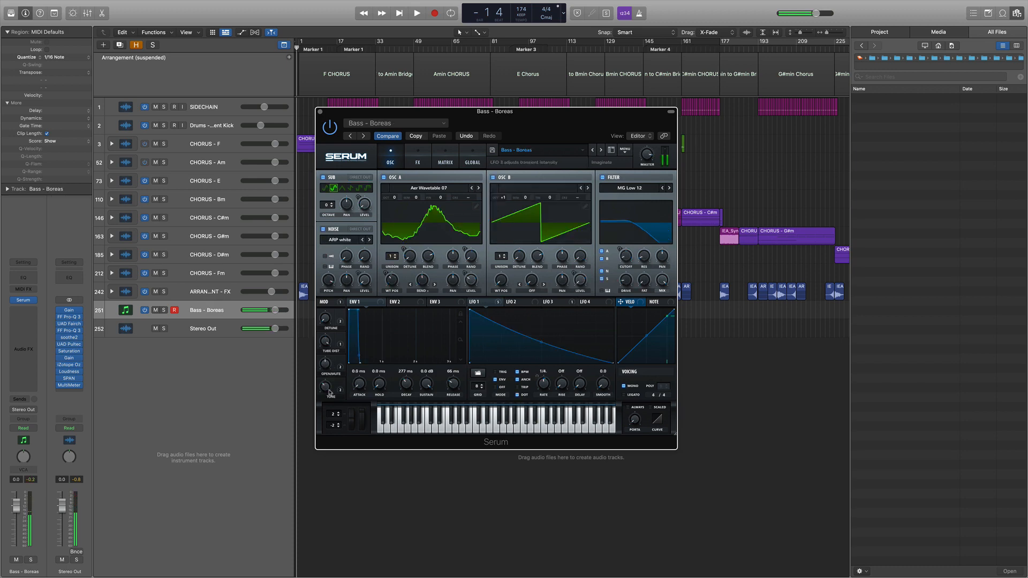
{"action": "left_click_drag", "start_coordinate": [323, 321], "coordinate": [324, 256]}
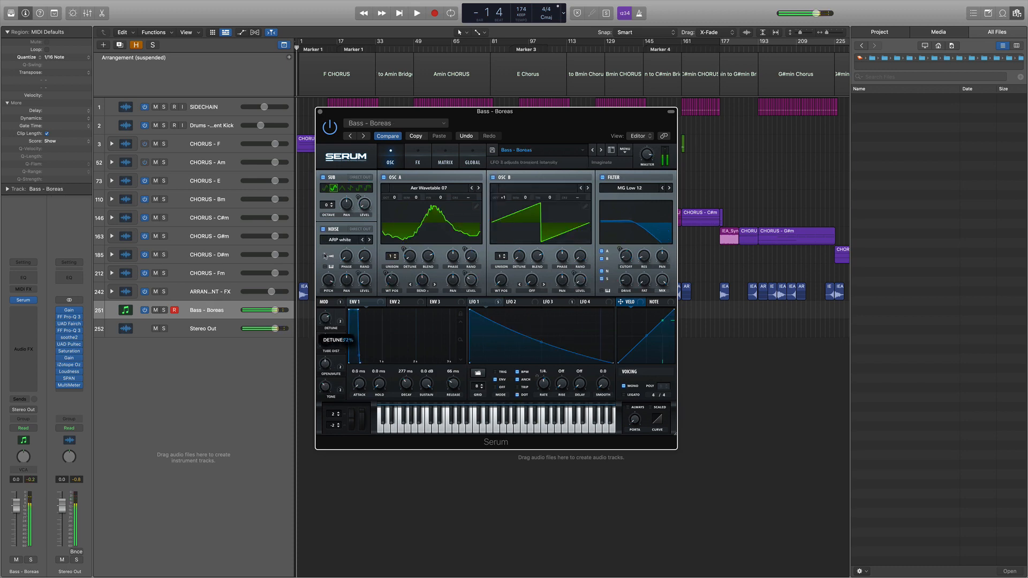
{"action": "left_click", "coordinate": [600, 150]}
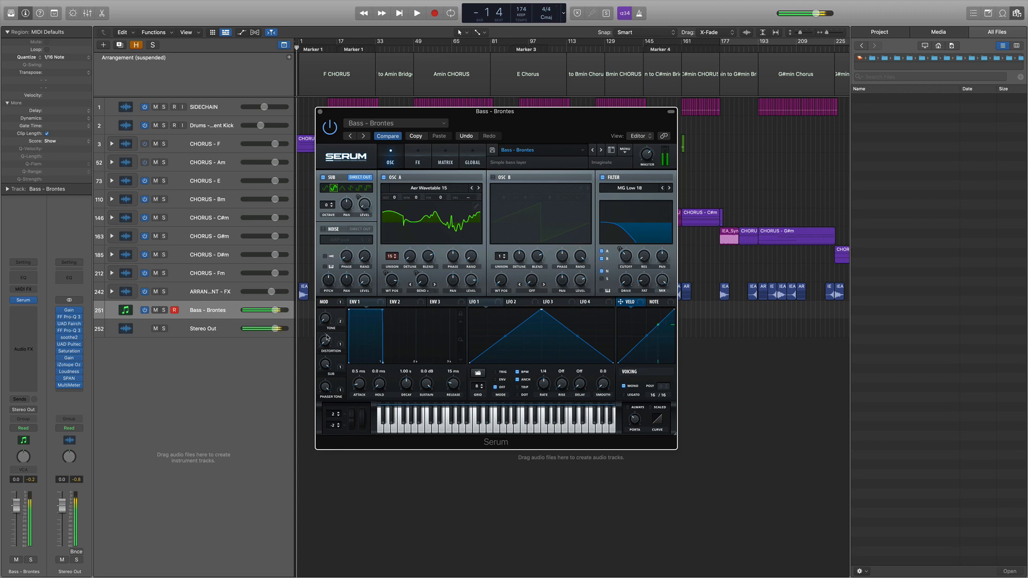
{"action": "left_click_drag", "start_coordinate": [325, 320], "coordinate": [324, 309]}
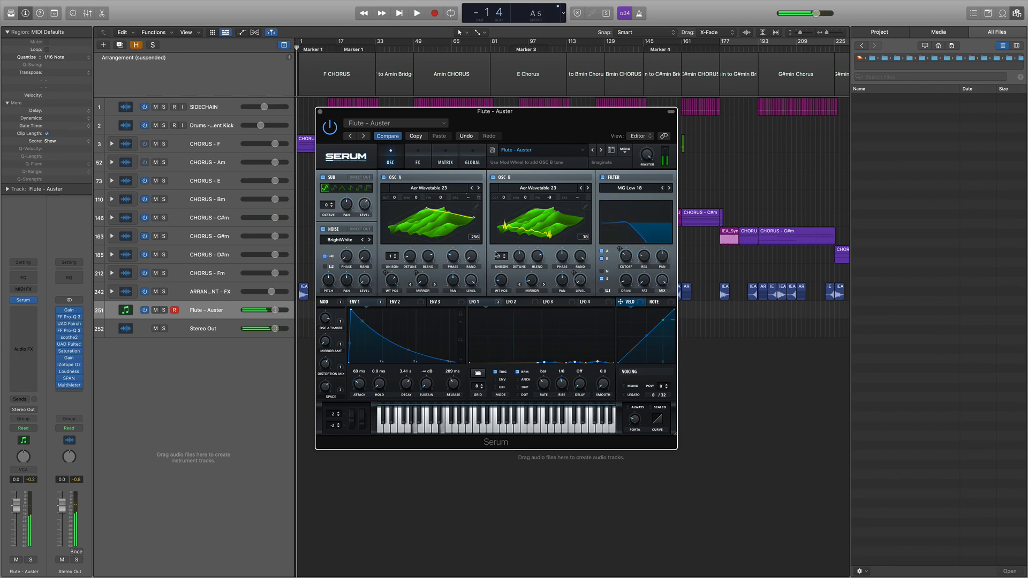
- Audition the Flute - Khamsin, Key - Ether and Key - Sky presets
{"action": "left_click", "coordinate": [600, 151]}
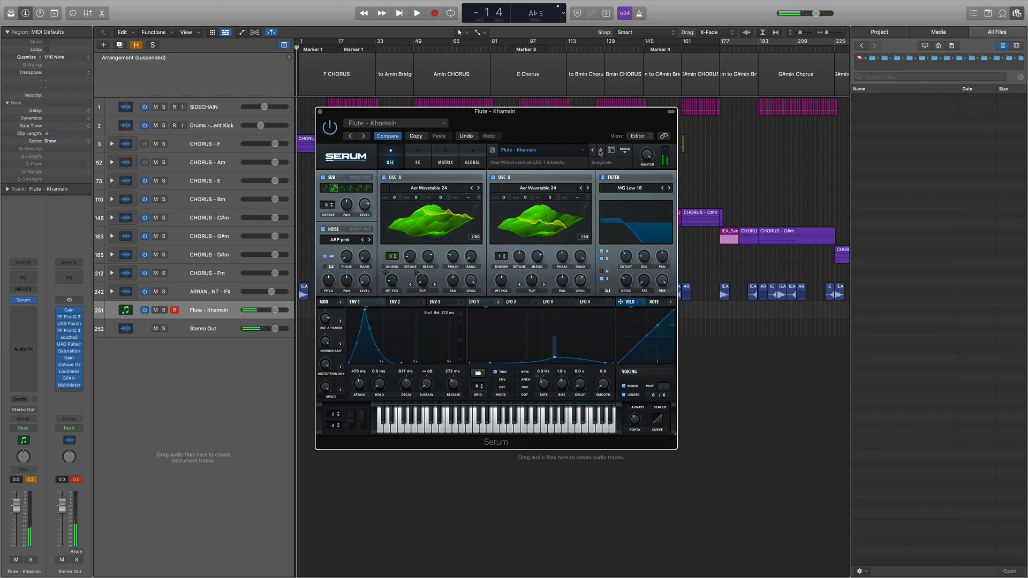
{"action": "left_click", "coordinate": [600, 150]}
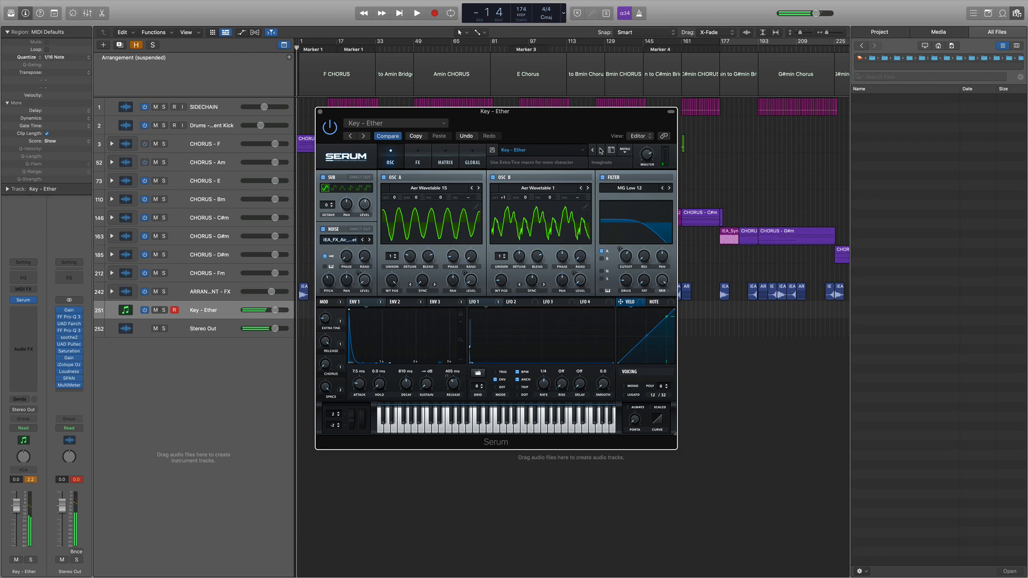
{"action": "left_click", "coordinate": [600, 150]}
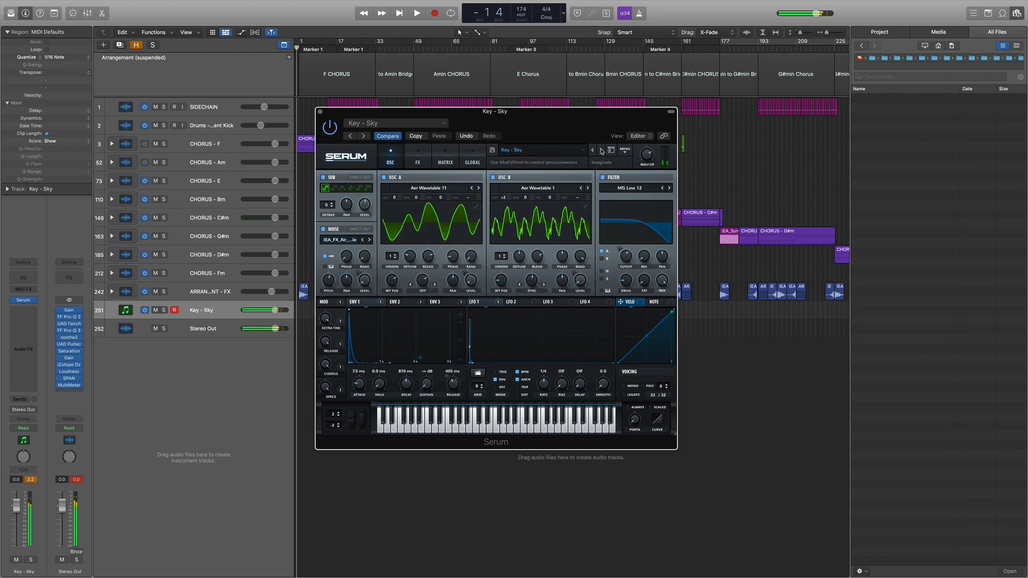
- Audition Faller - Egoi with the Comb Filter macro at 37% and Faller - Kari with its Chorus Mix macro raised
{"action": "left_click", "coordinate": [600, 151]}
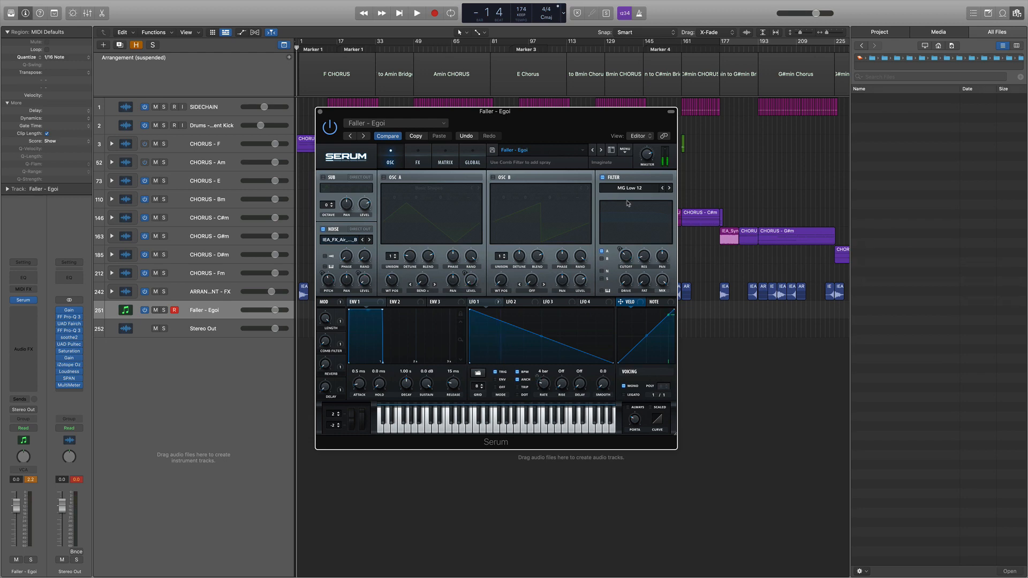
{"action": "left_click_drag", "start_coordinate": [336, 344], "coordinate": [324, 308]}
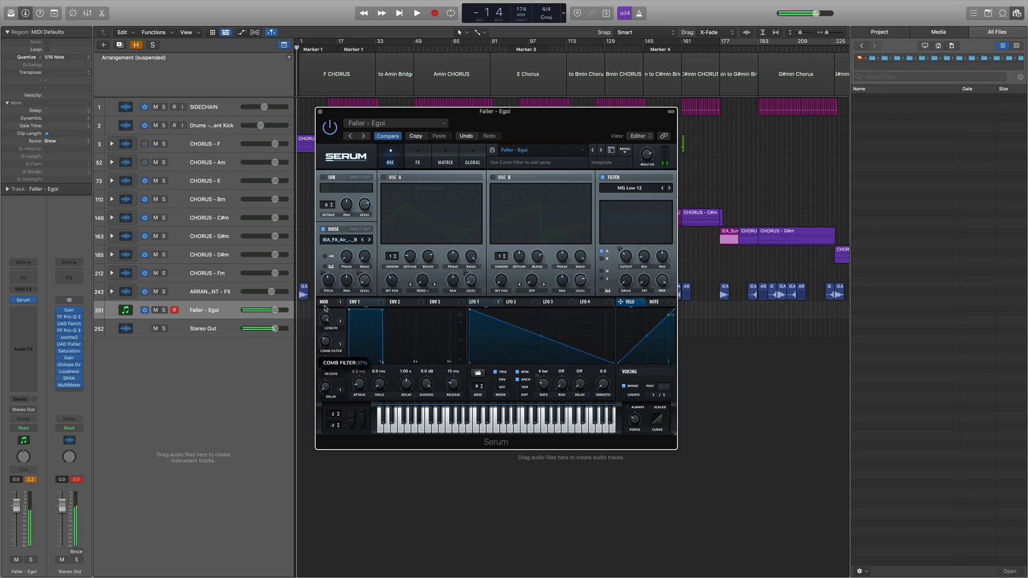
{"action": "left_click", "coordinate": [600, 150]}
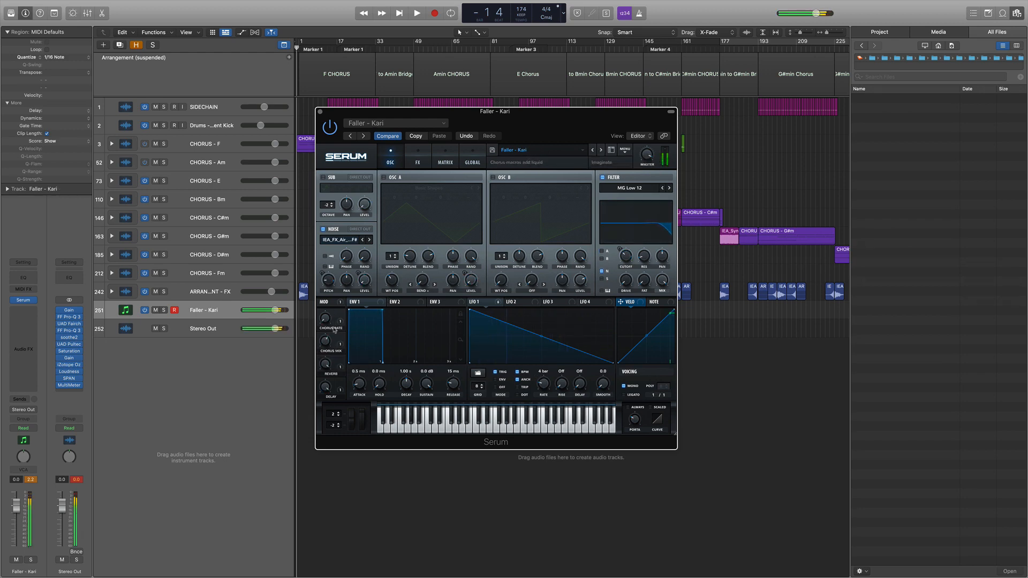
{"action": "left_click_drag", "start_coordinate": [326, 341], "coordinate": [325, 292]}
- Move on to the riser presets, accepting the new preset load, and audition Riser - Anemoi and Riser - Cardea
{"action": "left_click", "coordinate": [601, 150]}
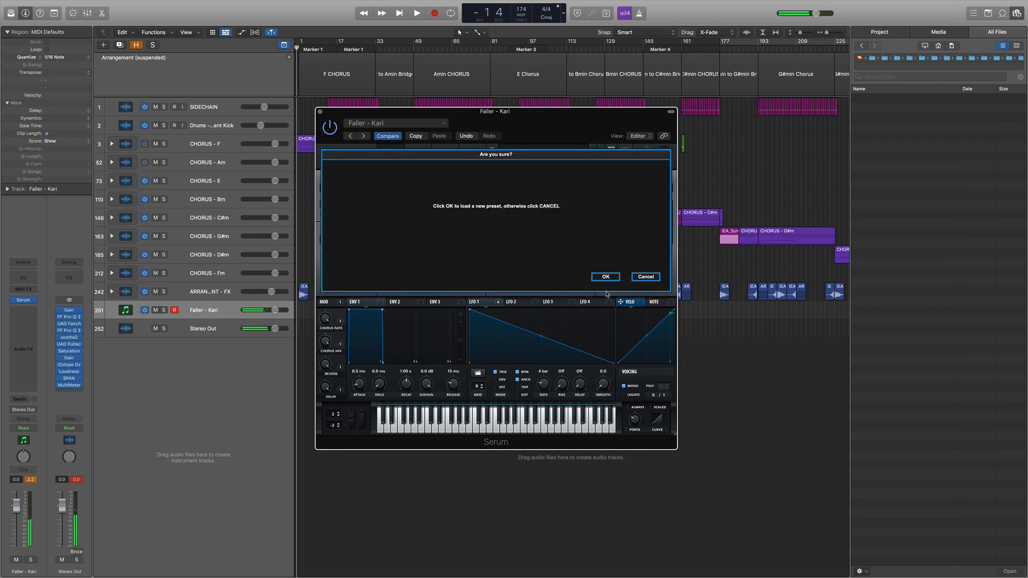
{"action": "left_click", "coordinate": [605, 279]}
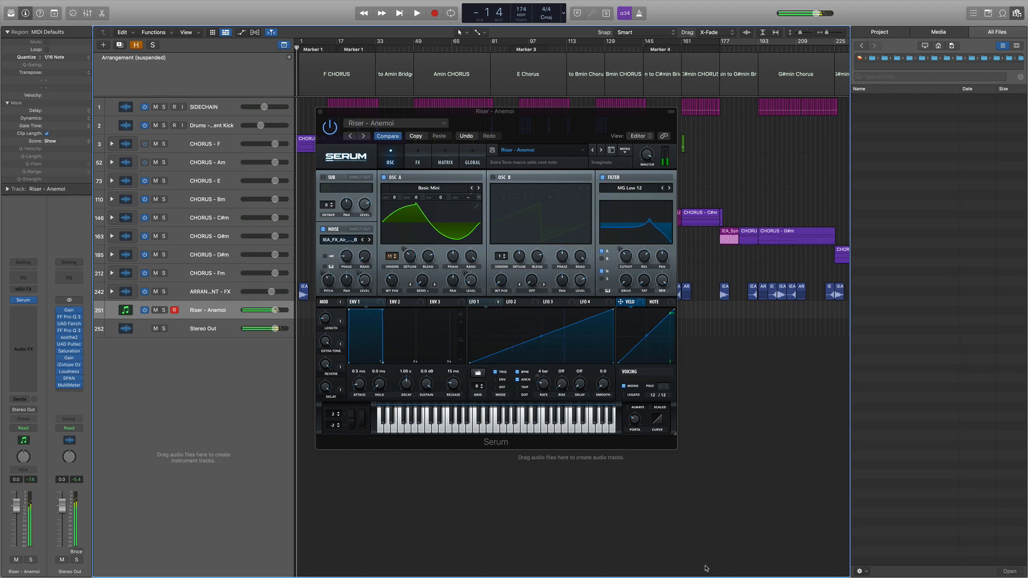
{"action": "left_click", "coordinate": [601, 151]}
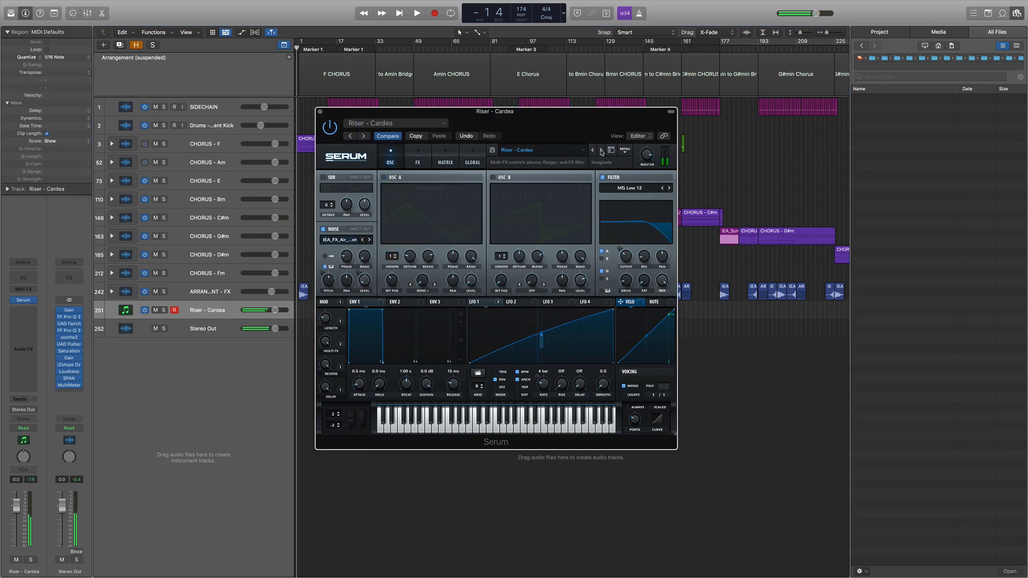
- Choose a lead from the User presets and audition Lead - Aella, Lead - Halo, Lead - Nitrogen and Lead - Oxidize
{"action": "left_click", "coordinate": [572, 152]}
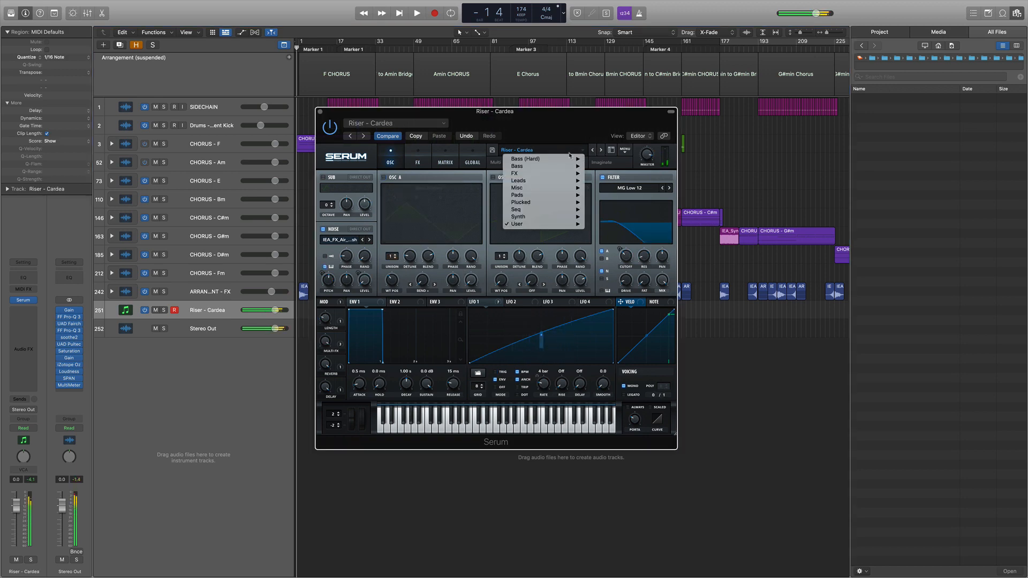
{"action": "left_click", "coordinate": [540, 225]}
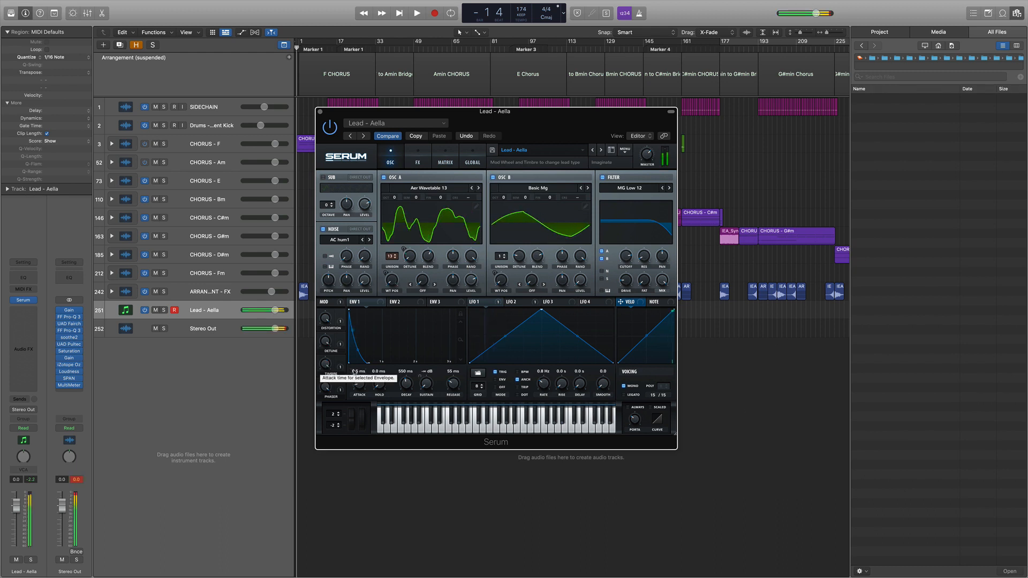
{"action": "left_click", "coordinate": [600, 150]}
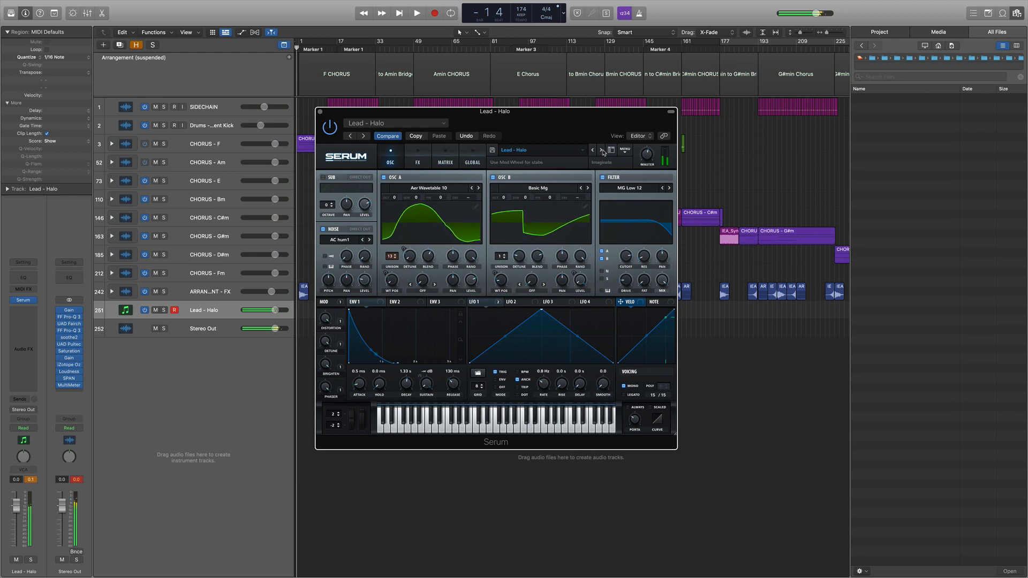
{"action": "left_click", "coordinate": [600, 150]}
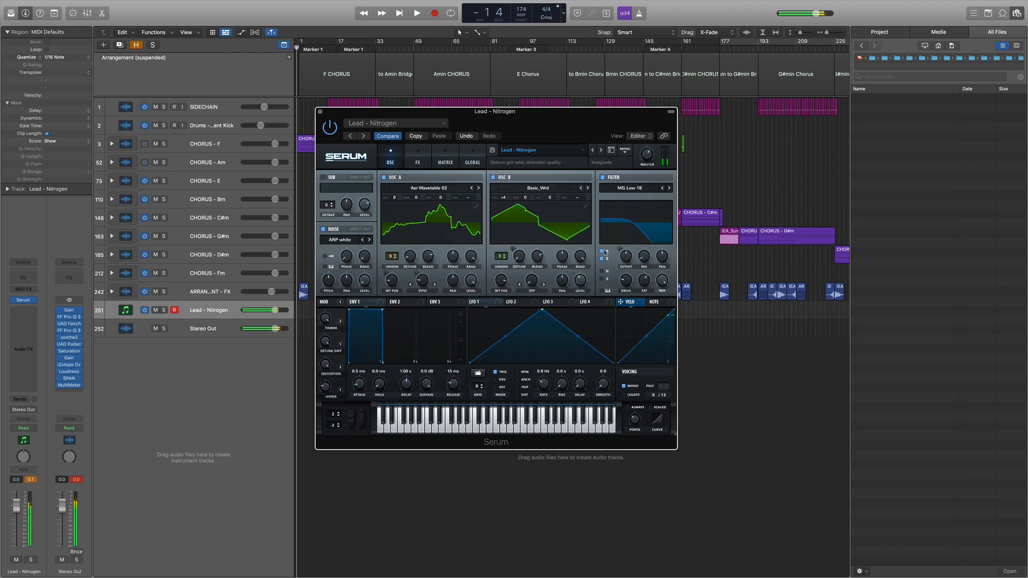
{"action": "left_click", "coordinate": [600, 151]}
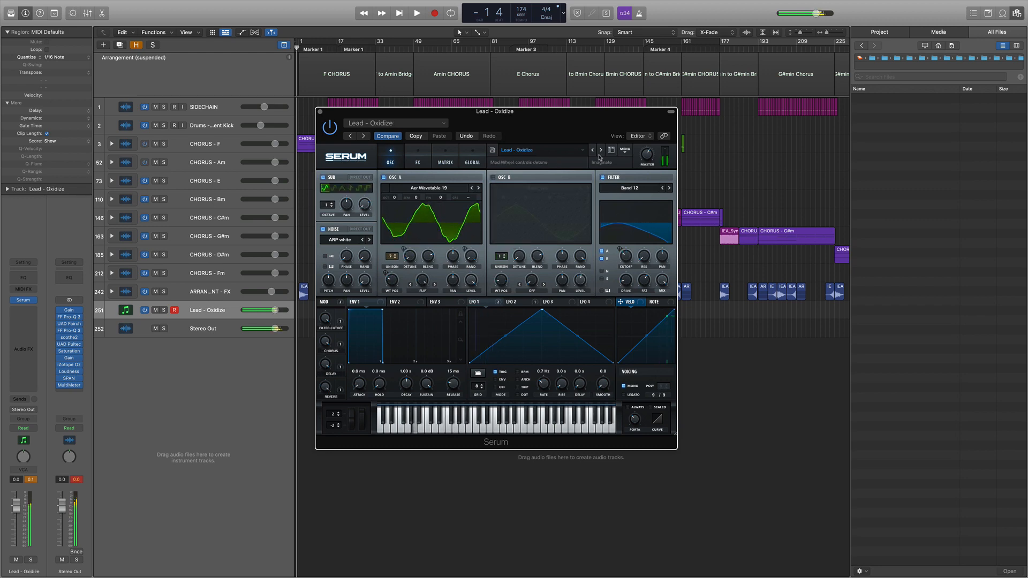
- Audition the pad presets Alto, Arcus, Fluorine, Gale and Miasma
{"action": "left_click", "coordinate": [600, 151]}
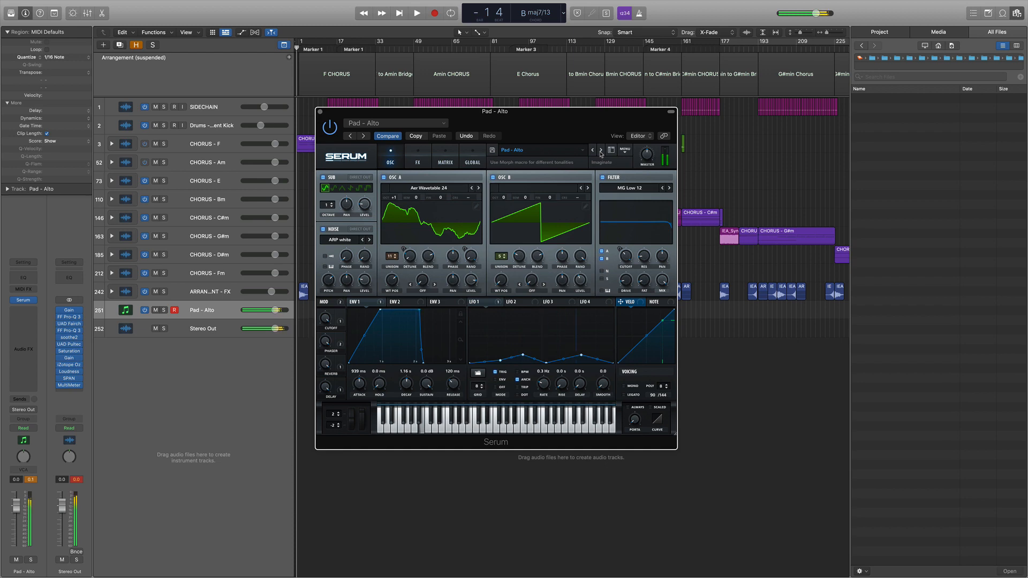
{"action": "left_click", "coordinate": [600, 151]}
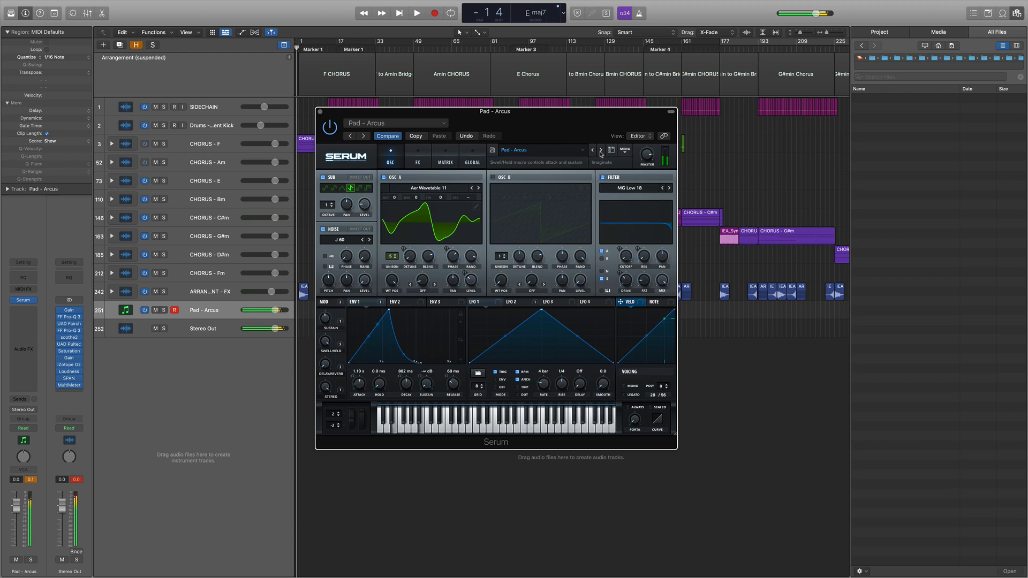
{"action": "left_click", "coordinate": [600, 152]}
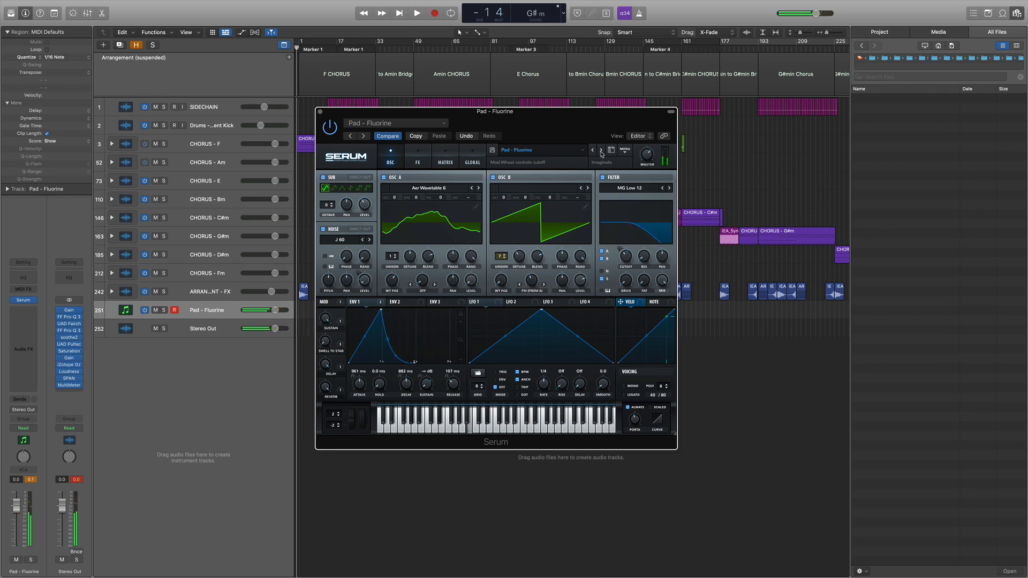
{"action": "left_click", "coordinate": [601, 152]}
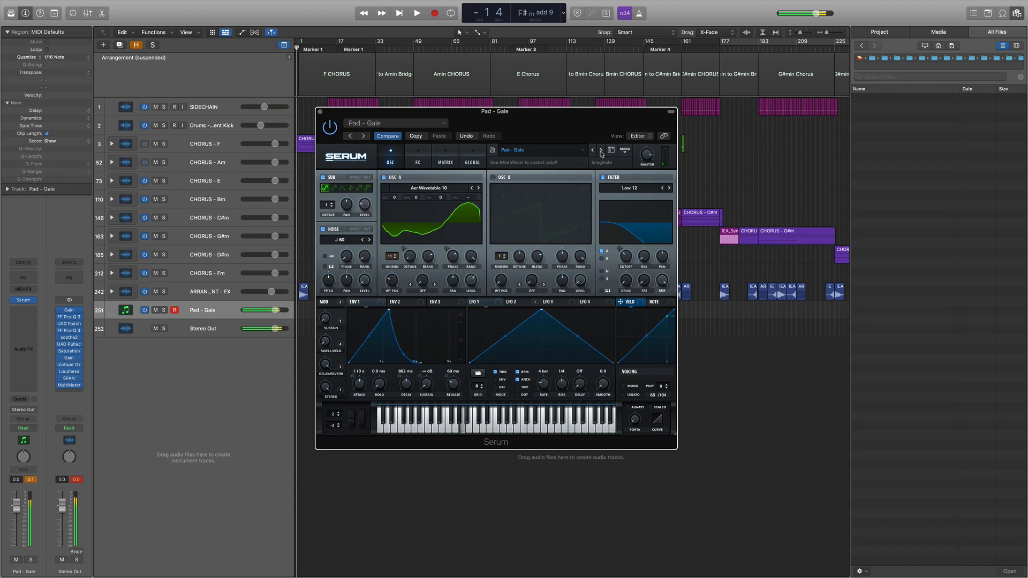
{"action": "left_click", "coordinate": [601, 152]}
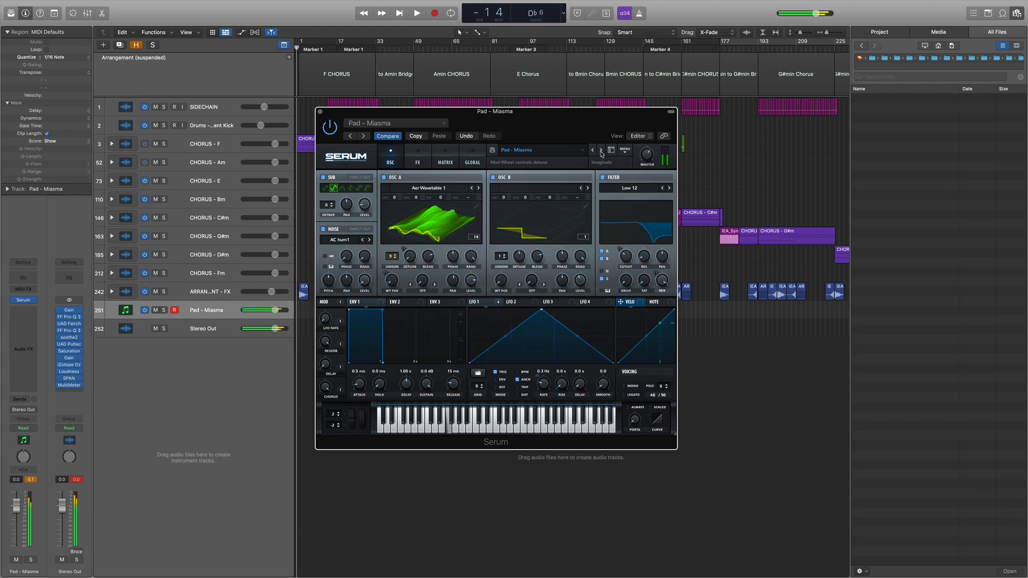
- Audition the pluck presets Aerial, Aerosol, Breath and Ozone, plus the Synth - Aither preset
{"action": "left_click", "coordinate": [600, 152]}
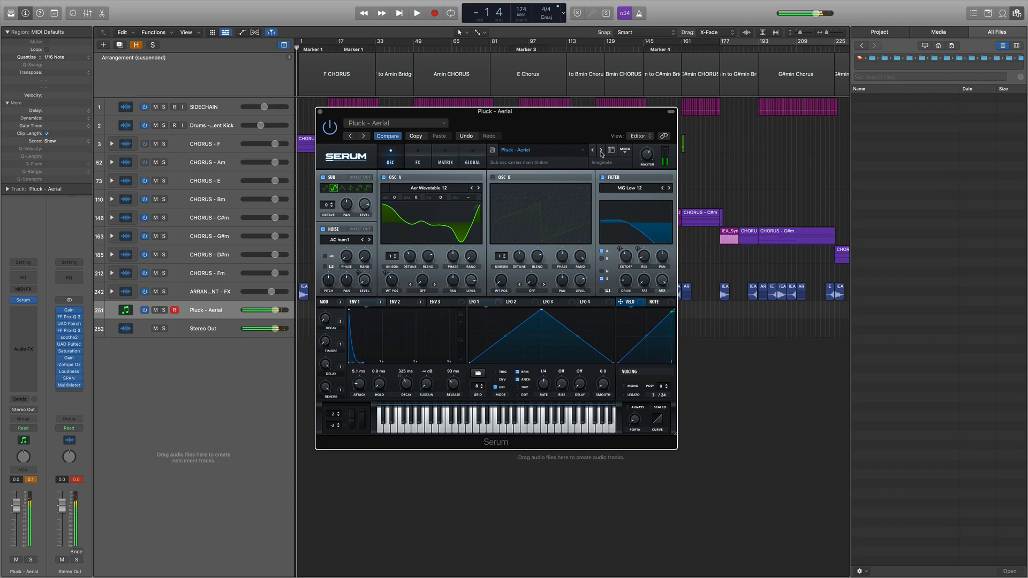
{"action": "left_click", "coordinate": [600, 152]}
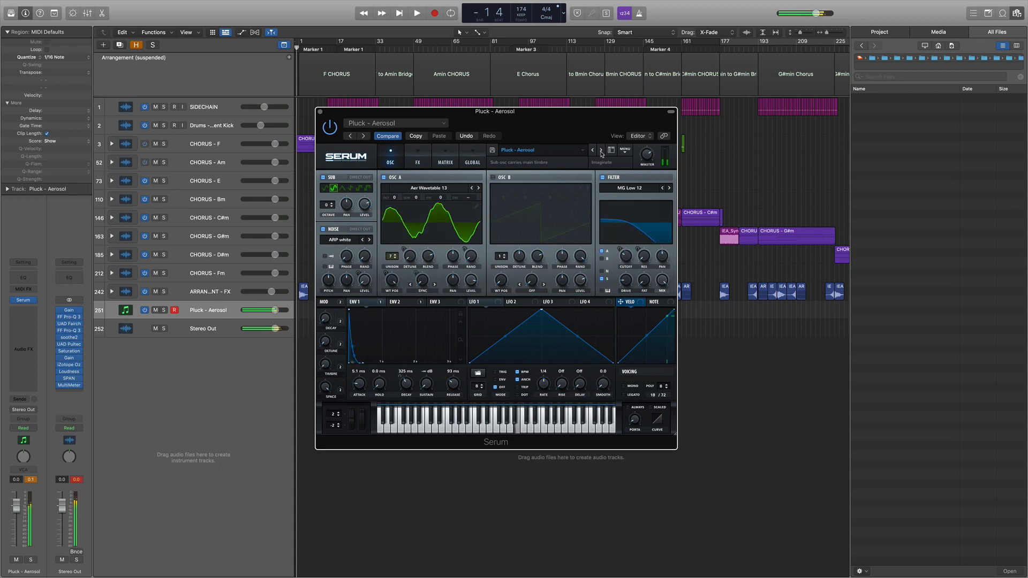
{"action": "left_click", "coordinate": [600, 152]}
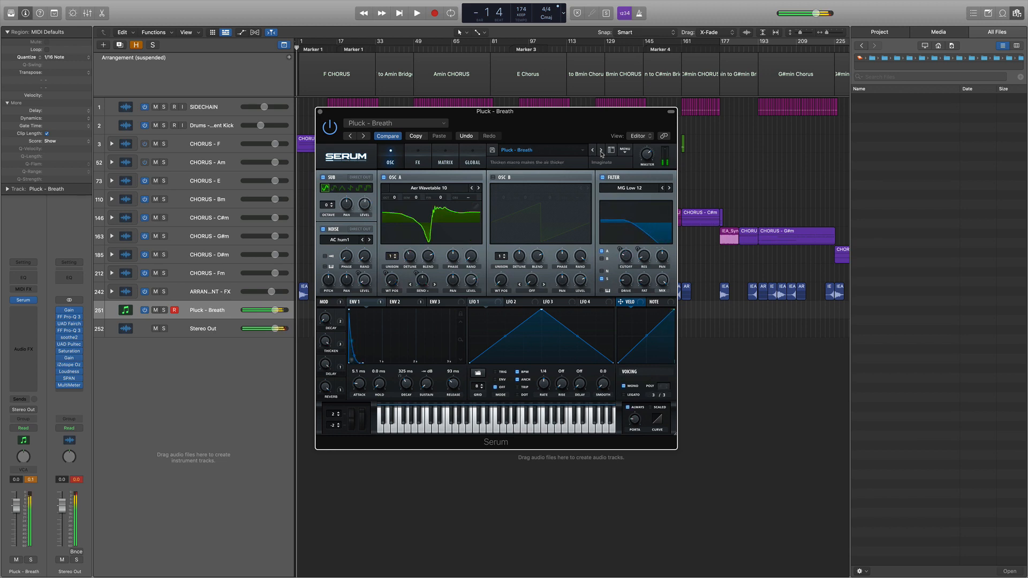
{"action": "left_click", "coordinate": [600, 153]}
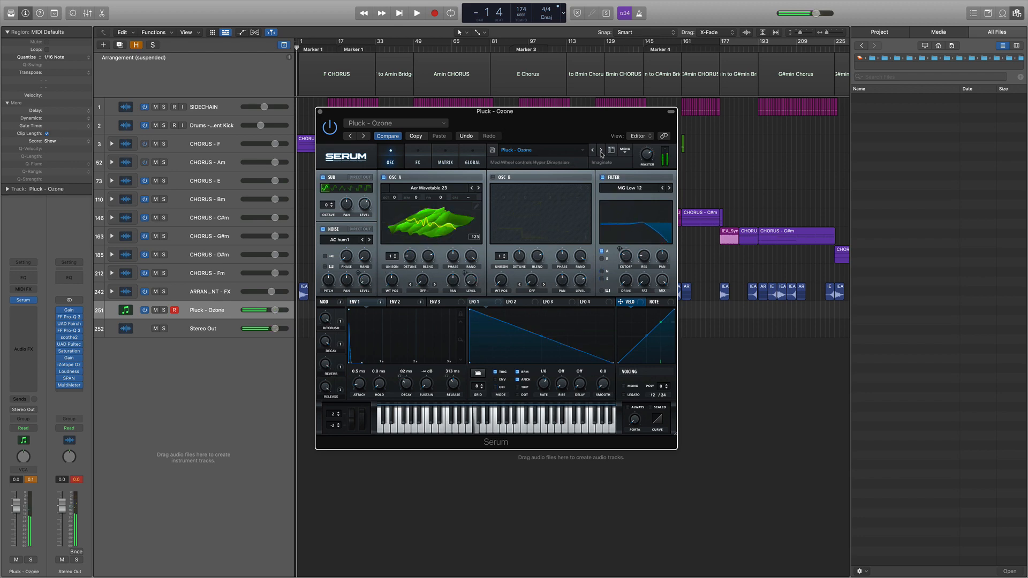
{"action": "left_click", "coordinate": [600, 153]}
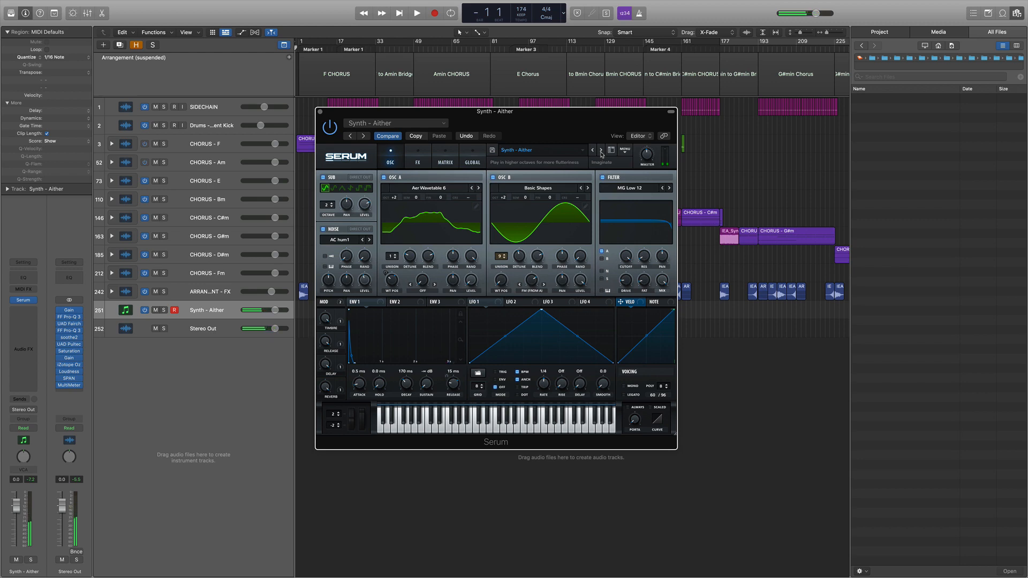
- Audition the synth presets Araceli, Audra, Celeste, Ciel, Era and Mystral
{"action": "left_click", "coordinate": [601, 150]}
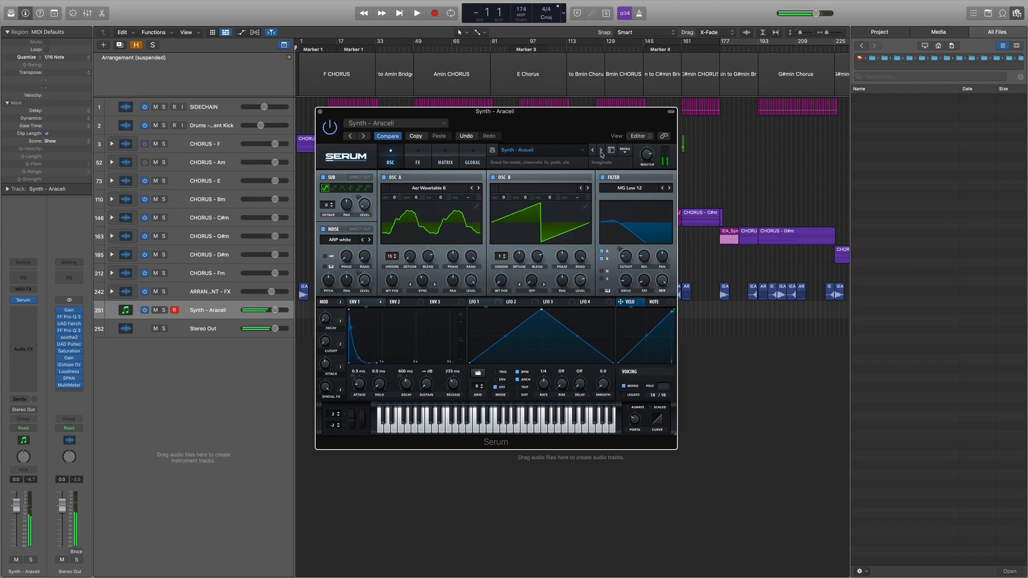
{"action": "left_click", "coordinate": [600, 152]}
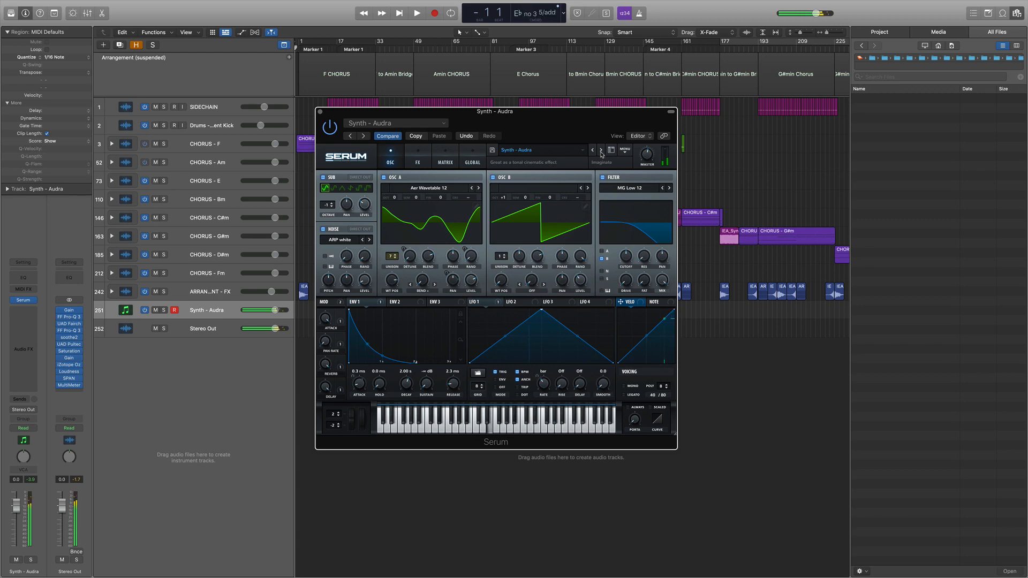
{"action": "left_click", "coordinate": [601, 151]}
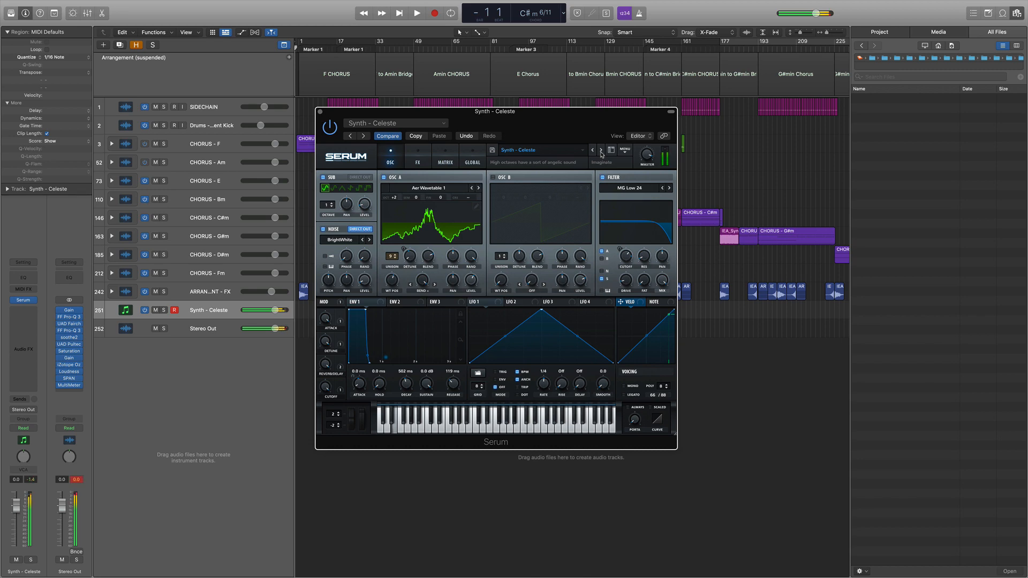
{"action": "left_click", "coordinate": [601, 151]}
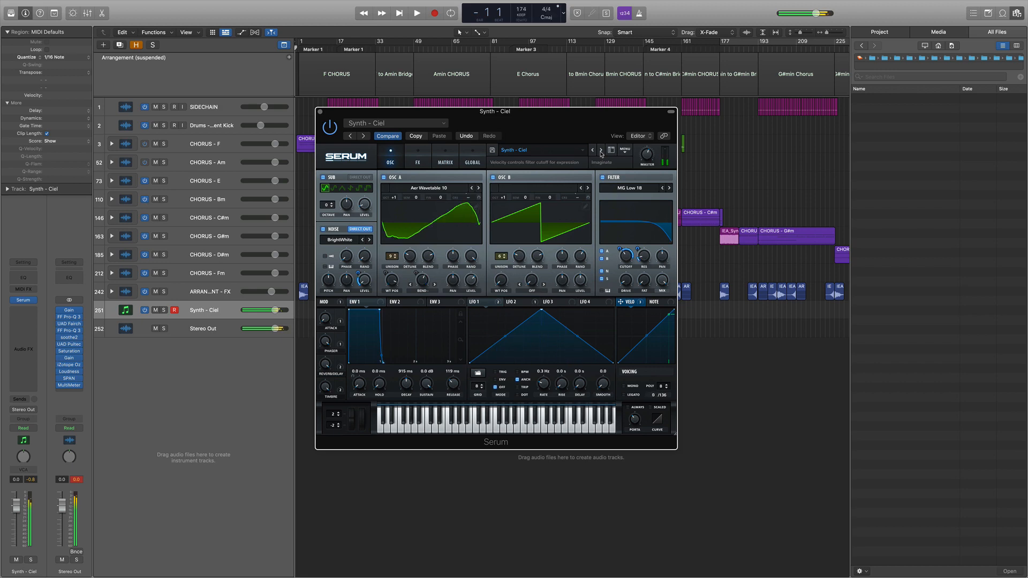
{"action": "left_click", "coordinate": [601, 151]}
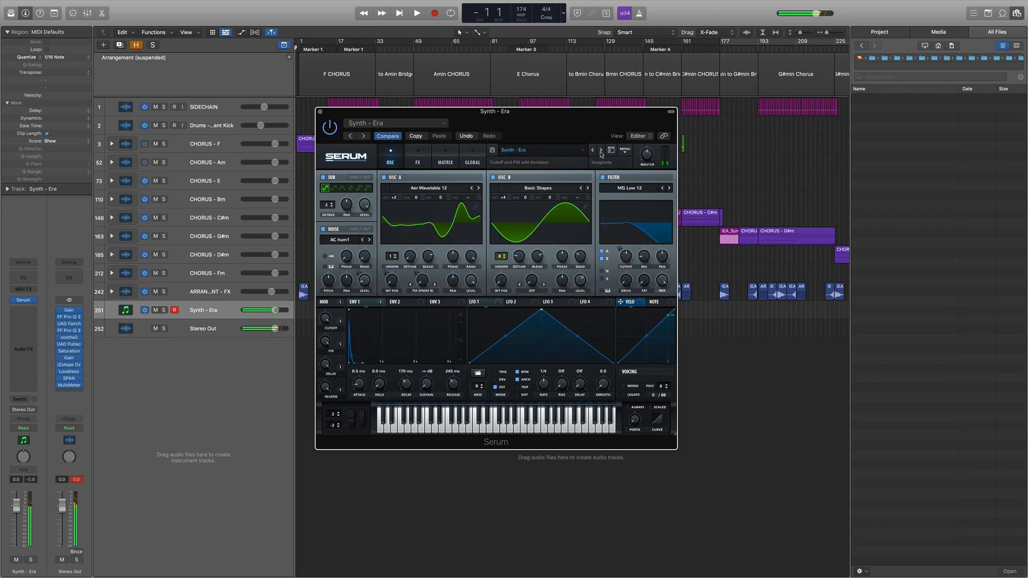
{"action": "left_click", "coordinate": [601, 151]}
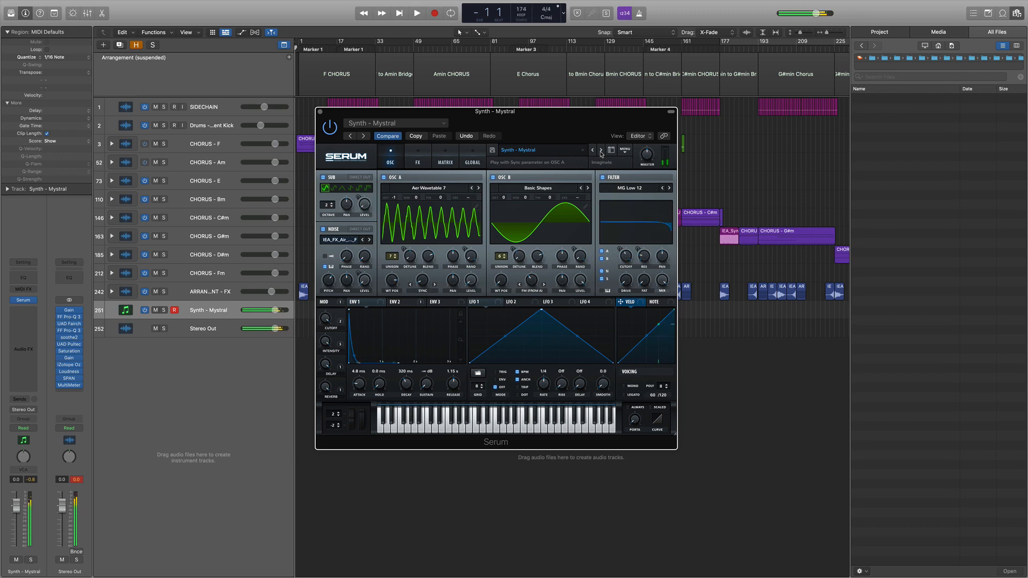
{"action": "left_click", "coordinate": [601, 150]}
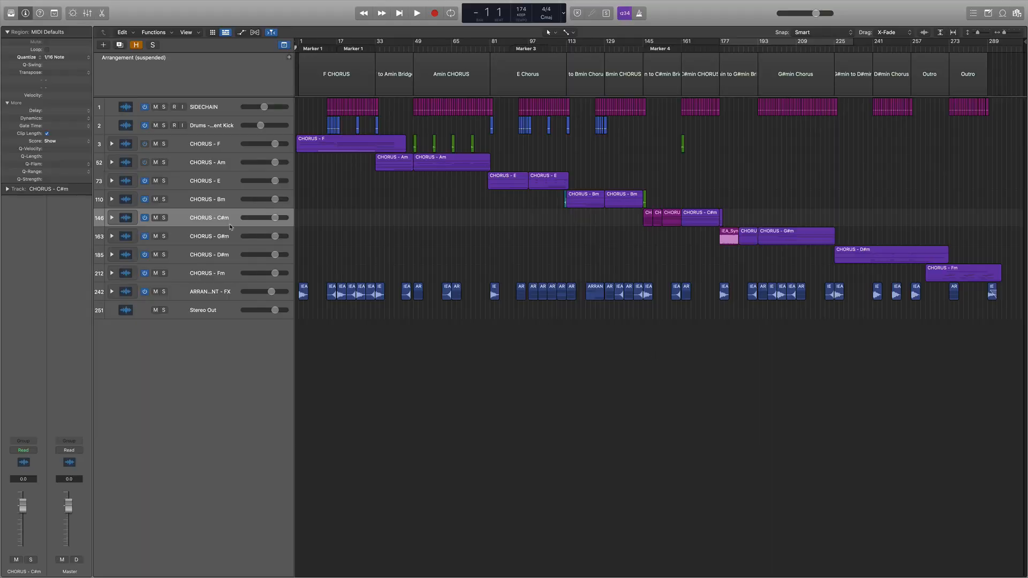
- Expand the CHORUS - C#m track stack and its full kit, tops, synth chords and bass sub-stacks to examine the C#min chorus regions
{"action": "left_click", "coordinate": [110, 219]}
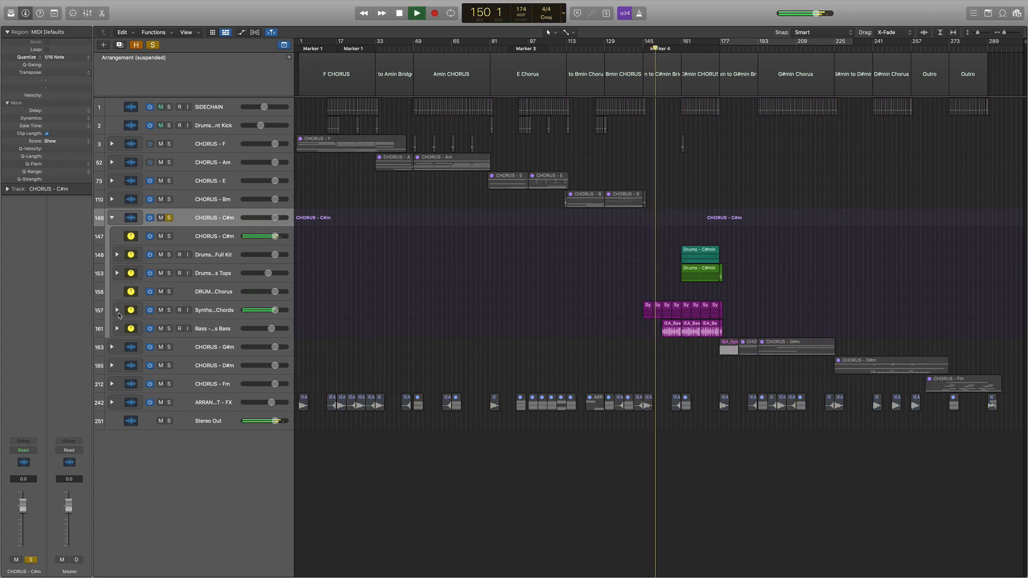
{"action": "left_click", "coordinate": [117, 310]}
{"action": "left_click", "coordinate": [116, 273]}
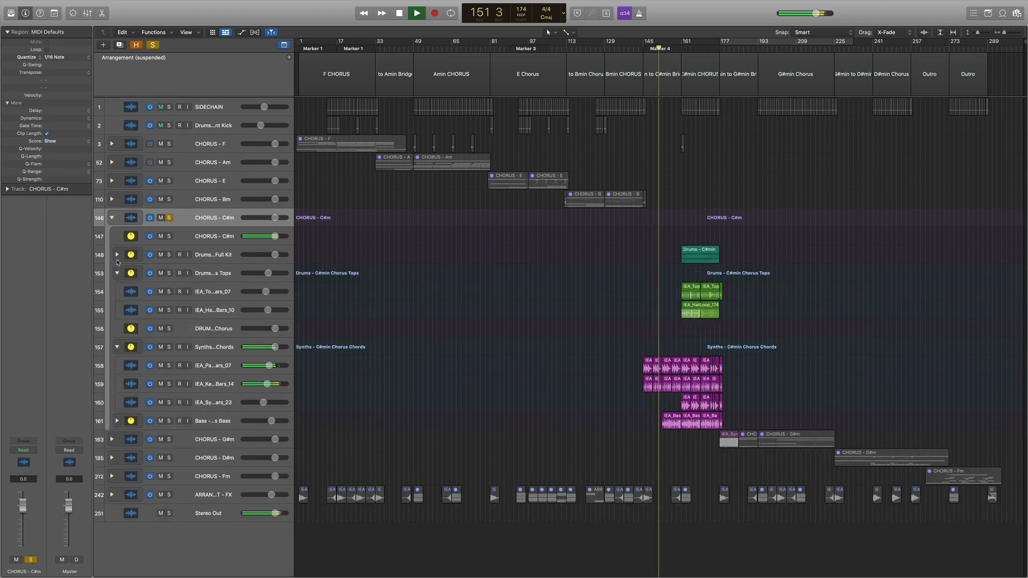
{"action": "left_click", "coordinate": [117, 255]}
{"action": "scroll", "coordinate": [386, 255], "scroll_direction": "down", "scroll_amount": 2}
{"action": "scroll", "coordinate": [377, 263], "scroll_direction": "down", "scroll_amount": 1}
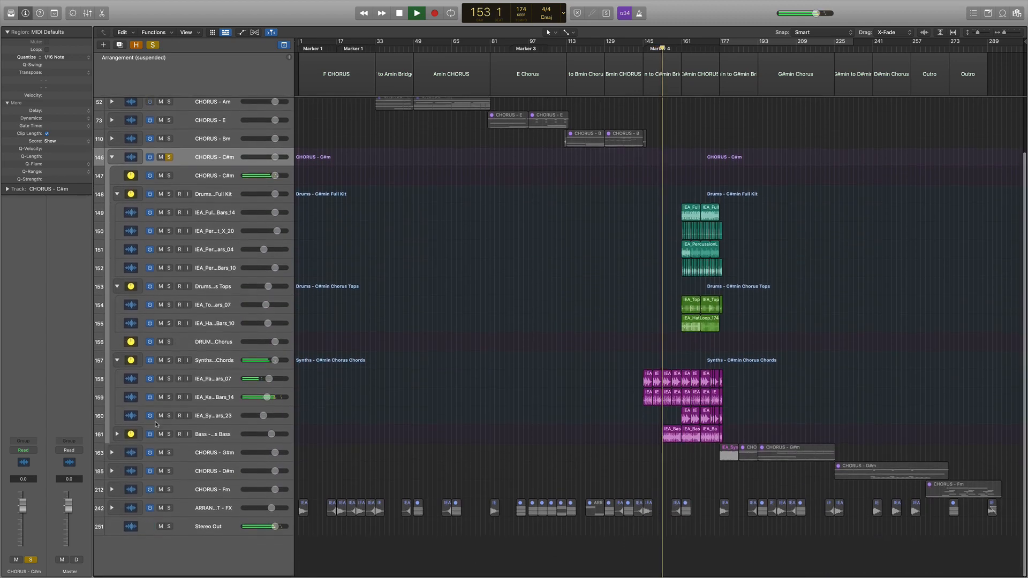
{"action": "left_click", "coordinate": [117, 435]}
{"action": "scroll", "coordinate": [887, 216], "scroll_direction": "down", "scroll_amount": 1}
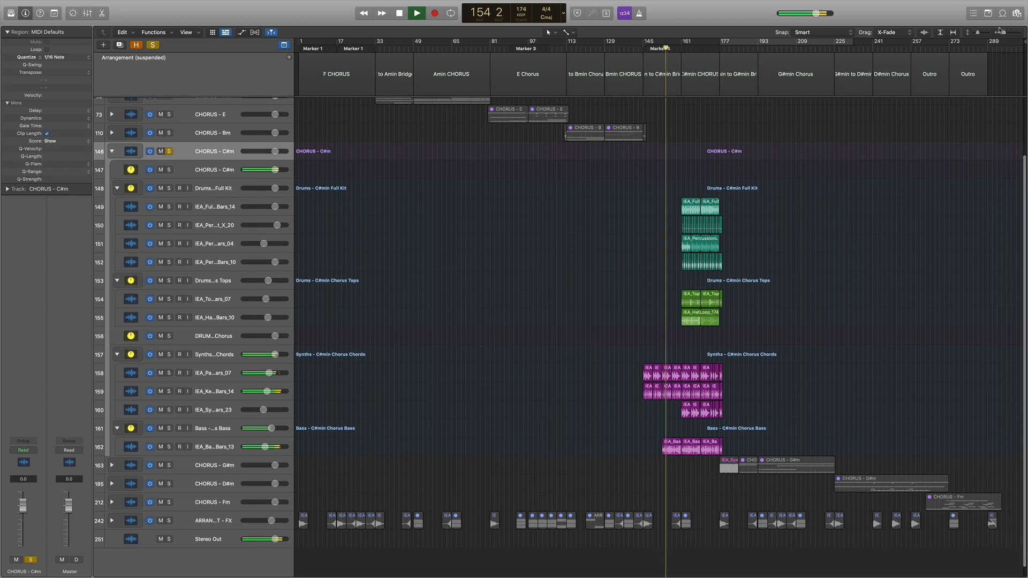
{"action": "left_click_drag", "start_coordinate": [1003, 33], "coordinate": [1008, 34]}
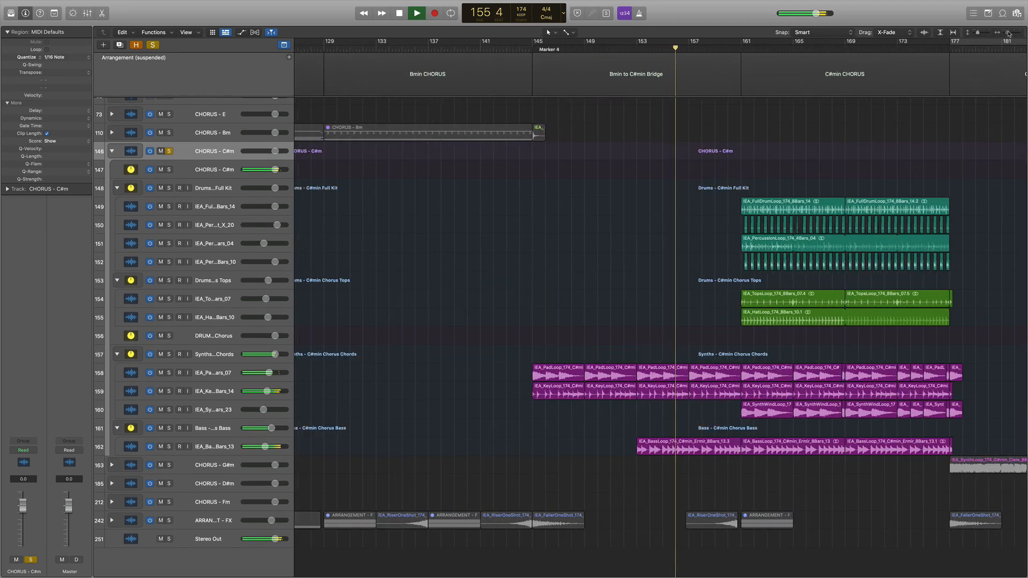
{"action": "scroll", "coordinate": [757, 173], "scroll_direction": "right", "scroll_amount": 4}
{"action": "scroll", "coordinate": [756, 174], "scroll_direction": "right", "scroll_amount": 3}
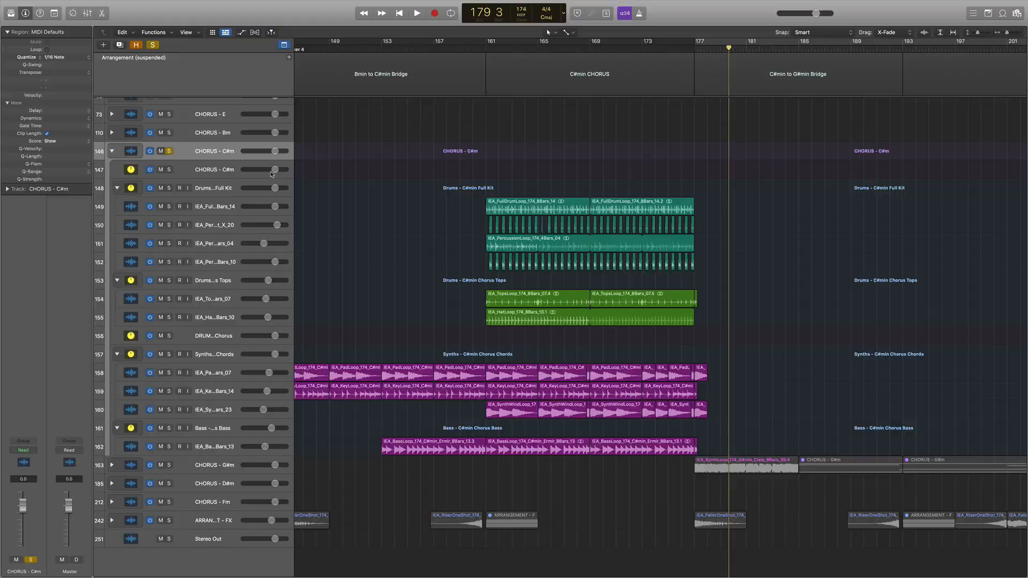
- Solo the DRUMS - C#m Chorus track, play it from bar 161, and clear the solo
{"action": "left_click", "coordinate": [223, 333]}
{"action": "key", "text": "s"}
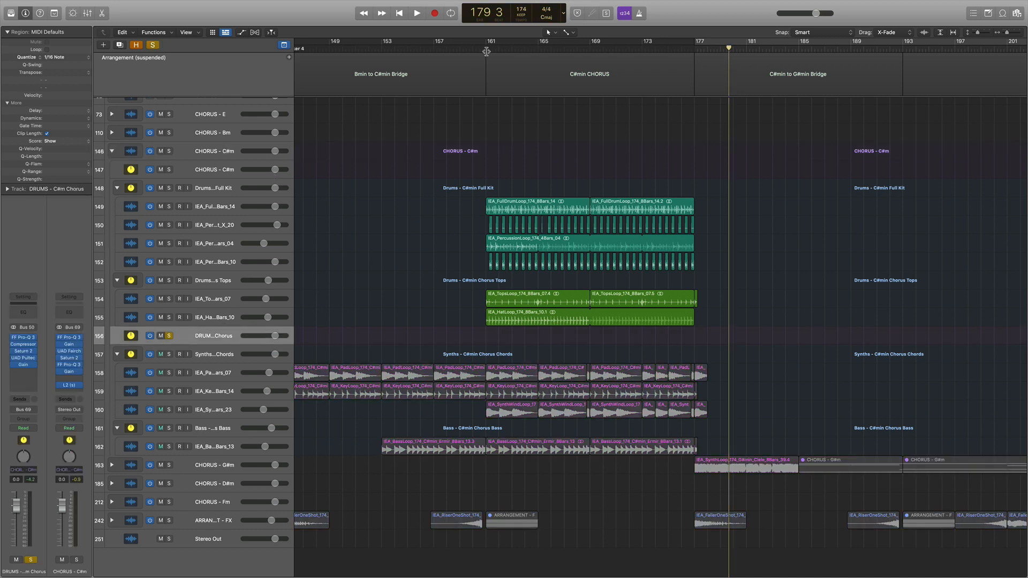
{"action": "double_click", "coordinate": [486, 51]}
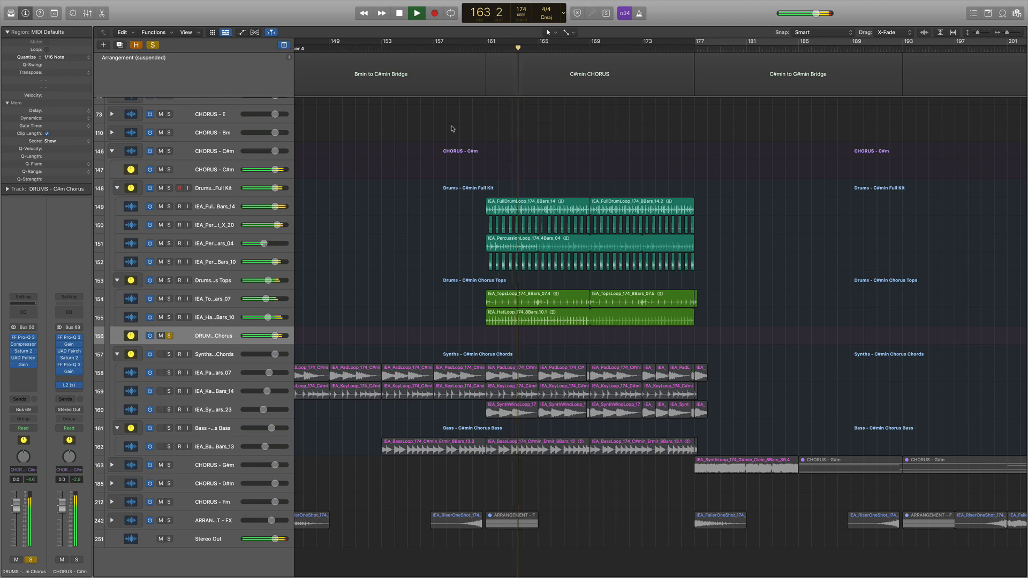
{"action": "key", "text": "space"}
{"action": "key", "text": "s"}
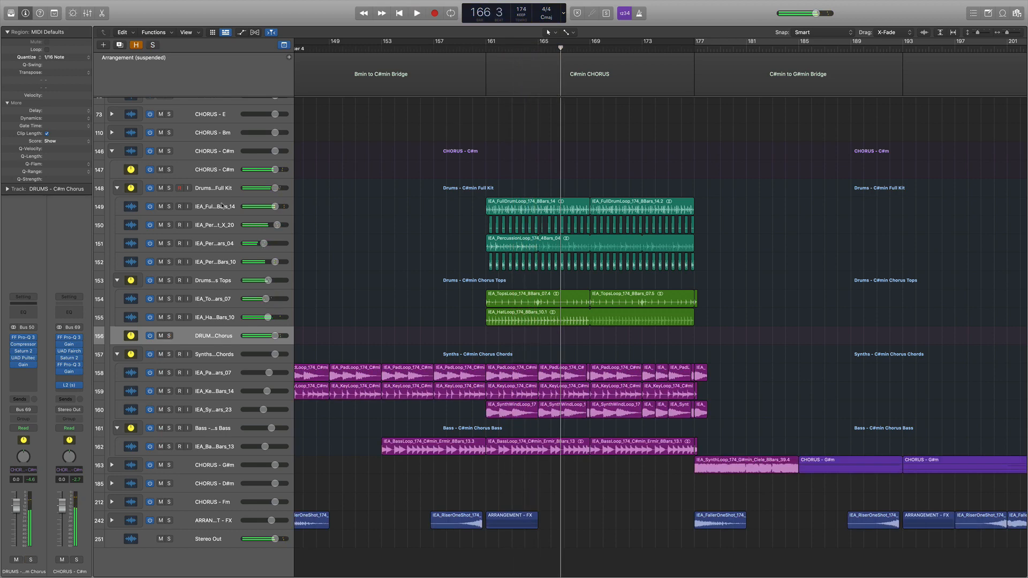
- Solo the IEA_FullDrumLoop_174_8Bars_14 track and play it from bar 161
{"action": "left_click", "coordinate": [222, 207]}
{"action": "key", "text": "s"}
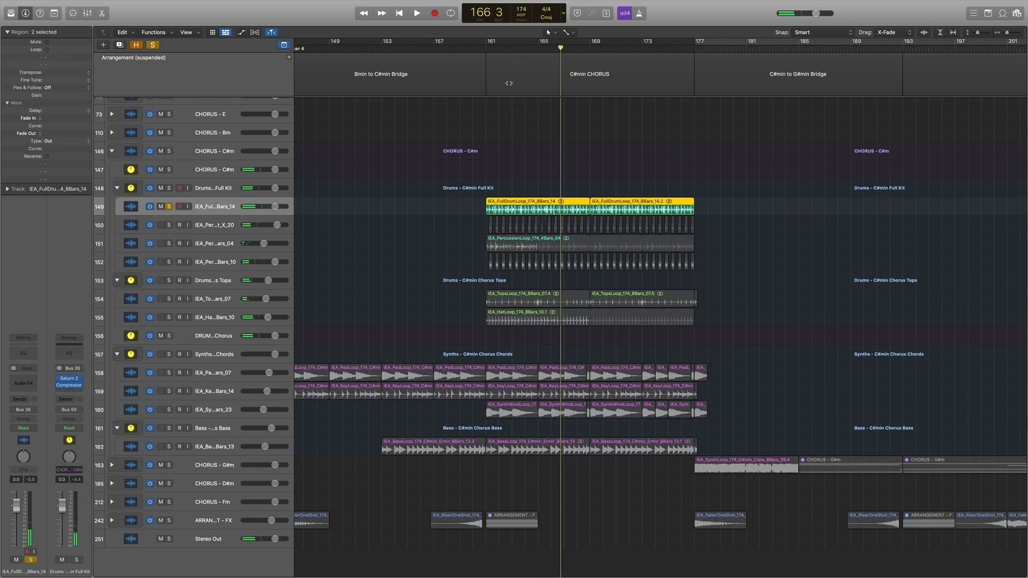
{"action": "left_click", "coordinate": [488, 46]}
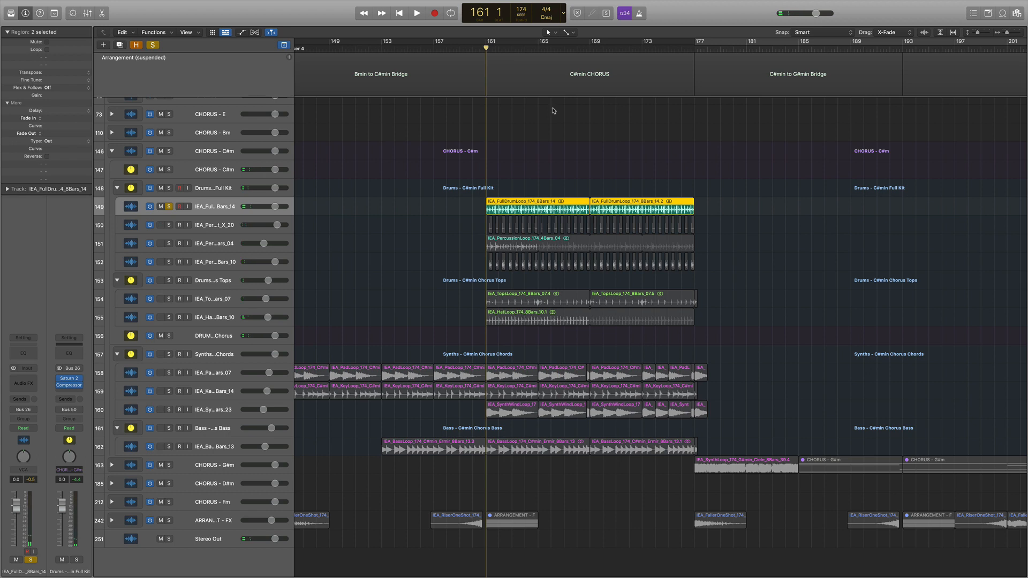
{"action": "key", "text": "space"}
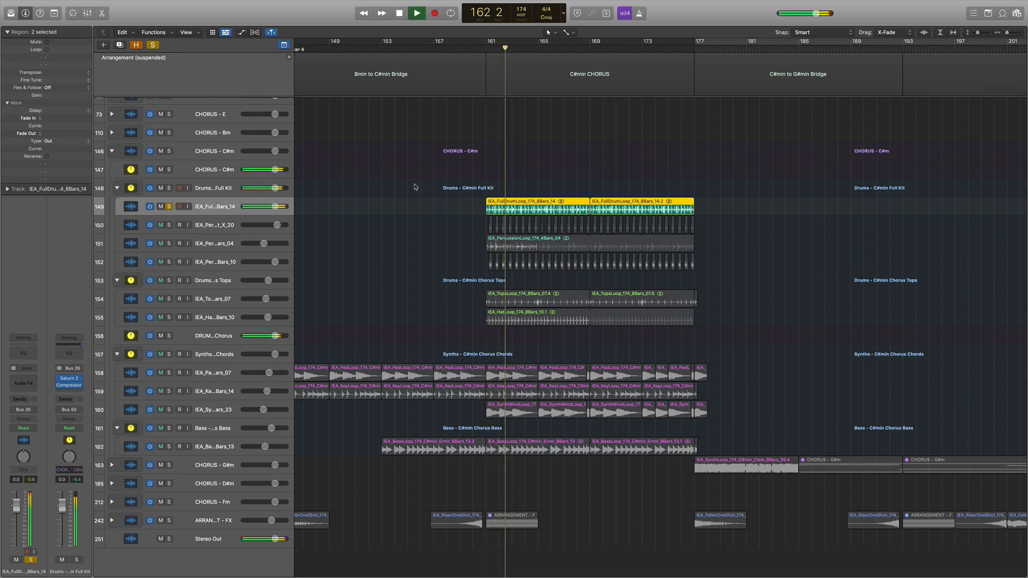
- Layer in the soloed percussion tracks one by one, adding one-shot 20, loop 04 and loop 10, and listen to the combined kit
{"action": "left_click", "coordinate": [245, 224]}
{"action": "key", "text": "s"}
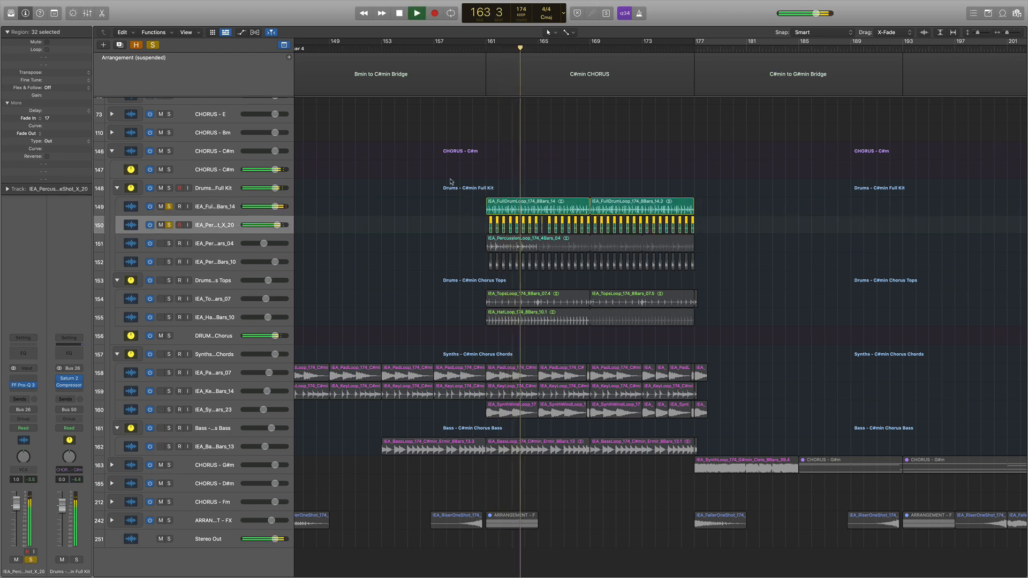
{"action": "key", "text": "space"}
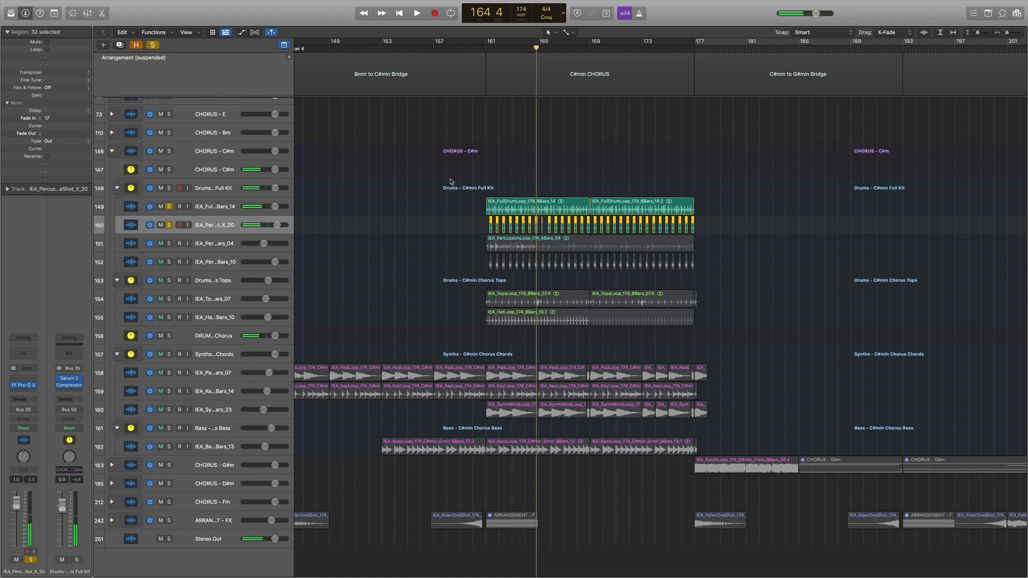
{"action": "left_click", "coordinate": [207, 246]}
{"action": "key", "text": "s"}
{"action": "key", "text": "space"}
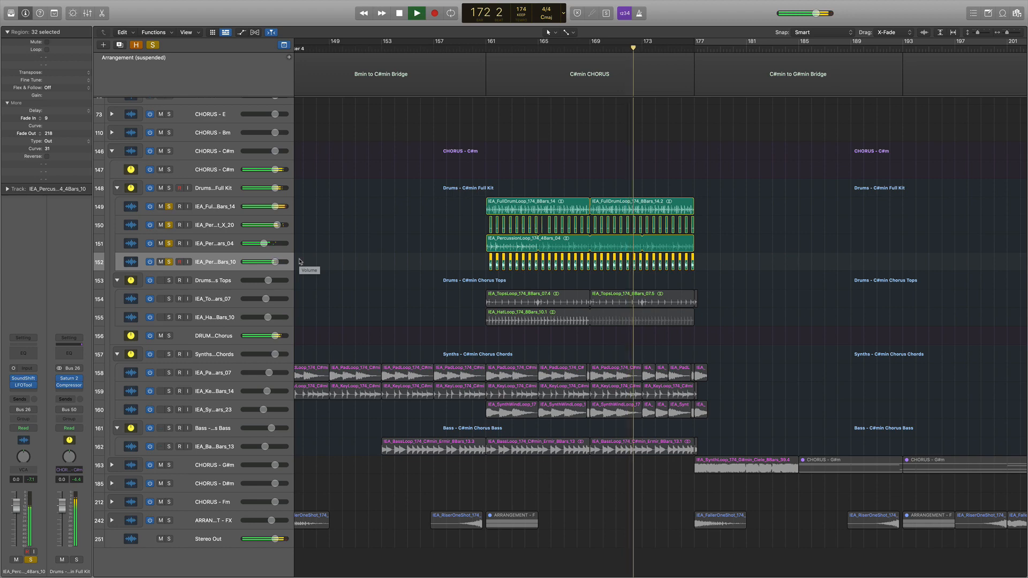
{"action": "key", "text": "space"}
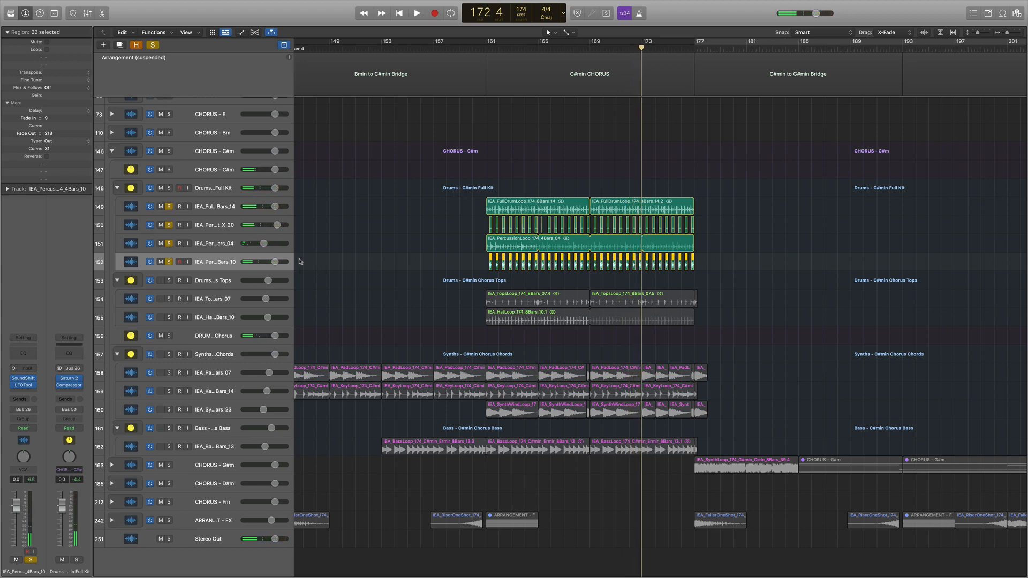
- Add the Drums - C#min Chorus Tops stack to the soloed full kit and play from bar 161
{"action": "left_click", "coordinate": [228, 280]}
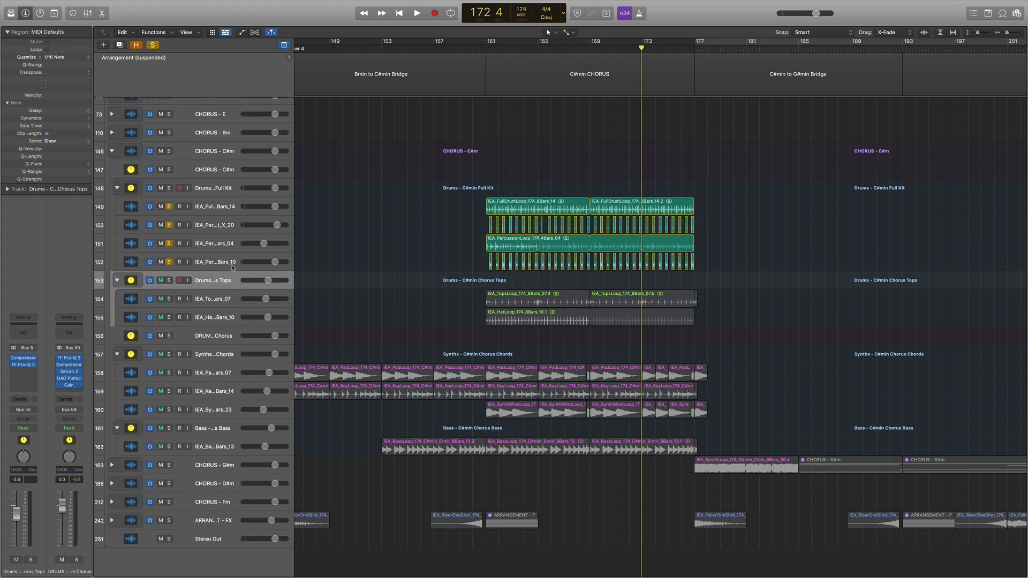
{"action": "key", "text": "s"}
{"action": "left_click", "coordinate": [486, 49]}
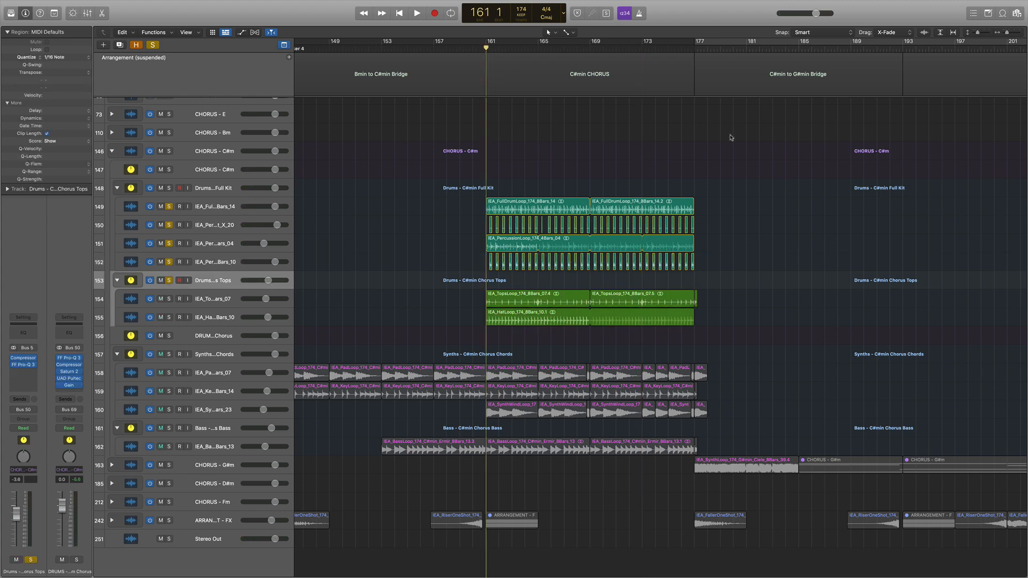
{"action": "key", "text": "space"}
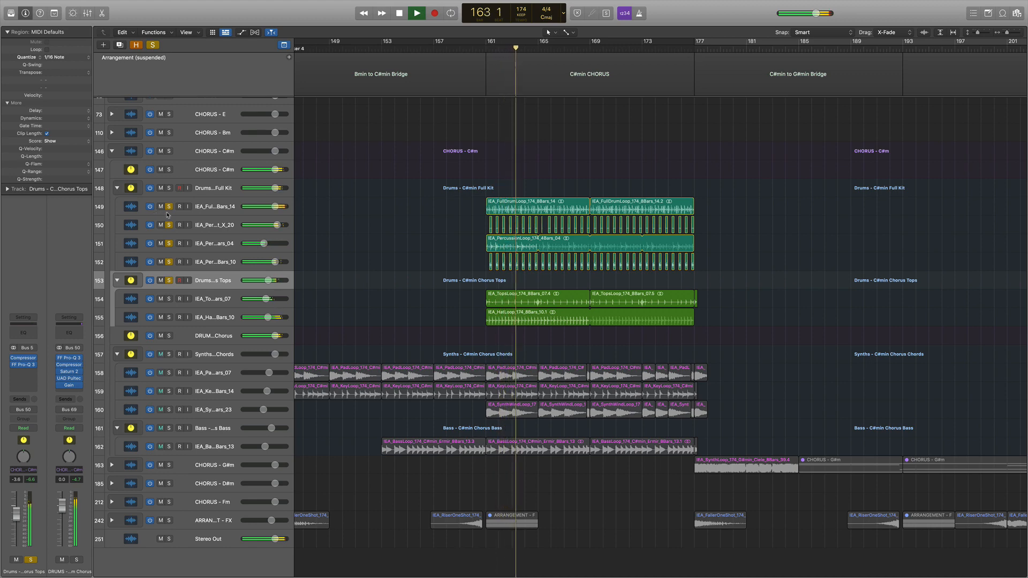
- Clear the full kit solos, audition the TopsLoop 07 and HatLoop 10 tracks individually, and turn off the remaining solo
{"action": "left_click_drag", "start_coordinate": [168, 207], "coordinate": [167, 262]}
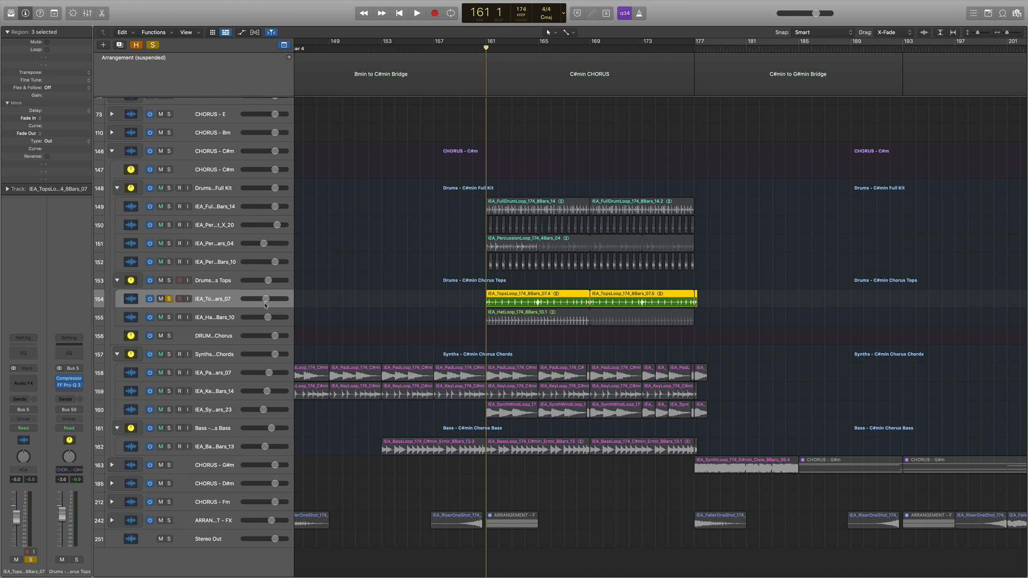
{"action": "key", "text": "space"}
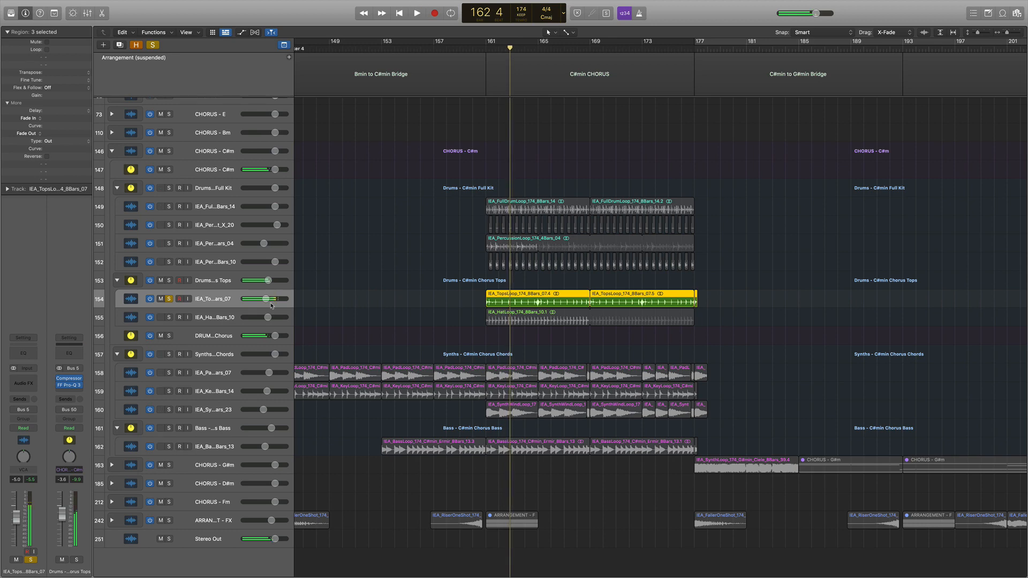
{"action": "left_click", "coordinate": [241, 315]}
{"action": "key", "text": "space"}
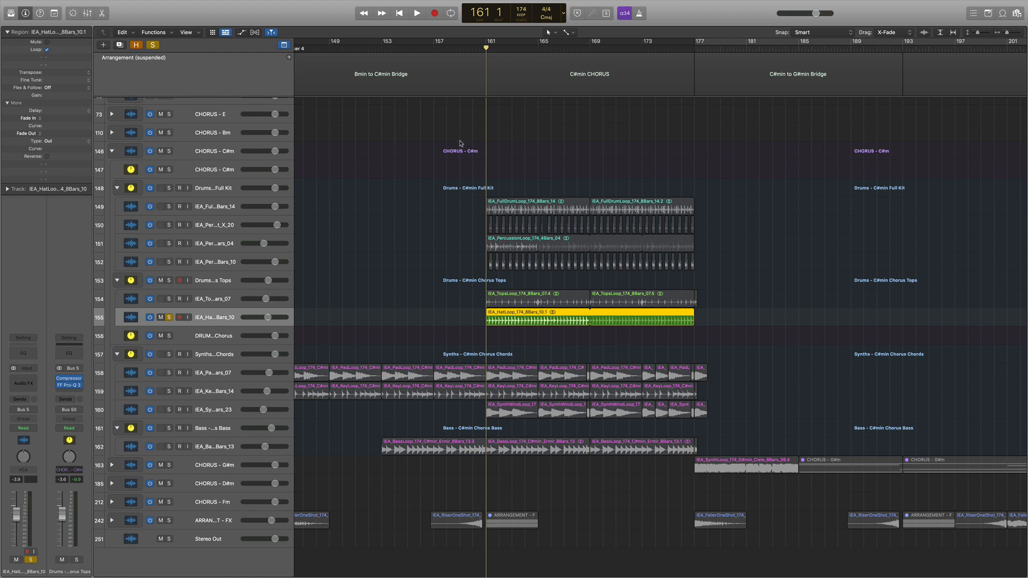
{"action": "key", "text": "space"}
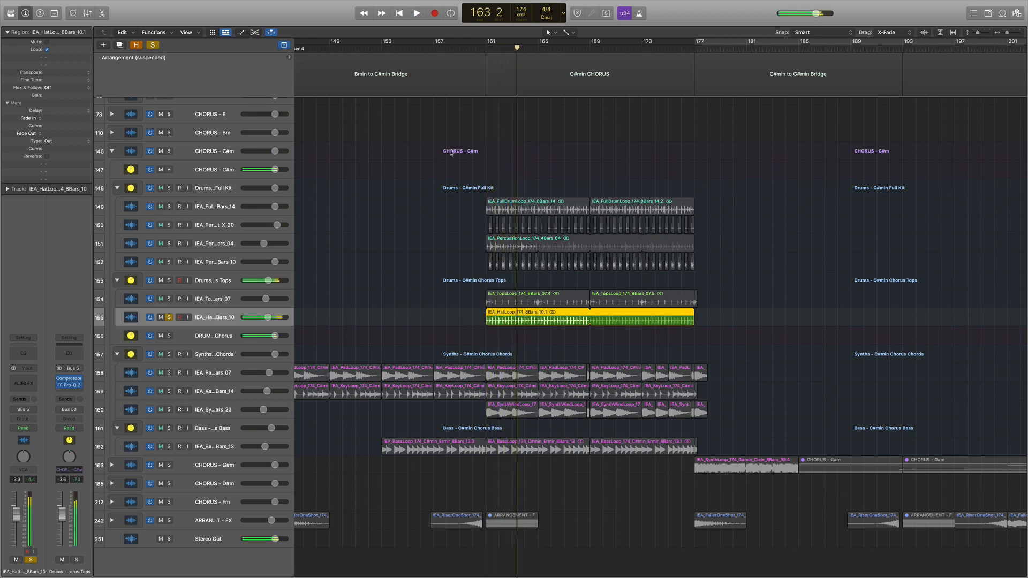
{"action": "key", "text": "s"}
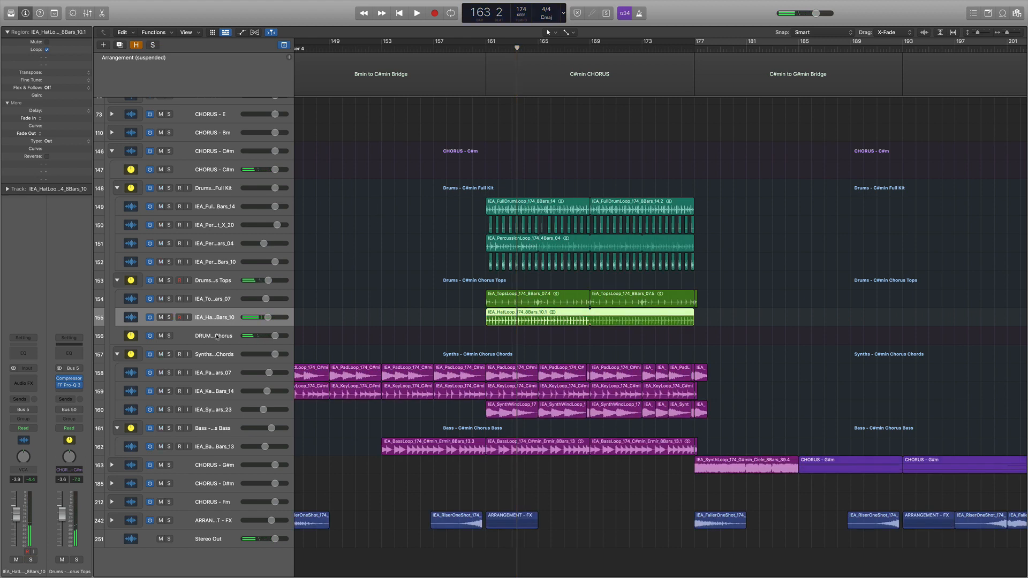
- Solo the DRUMS - C#m Chorus track again and play back the complete chorus drums
{"action": "left_click", "coordinate": [217, 336]}
{"action": "key", "text": "s"}
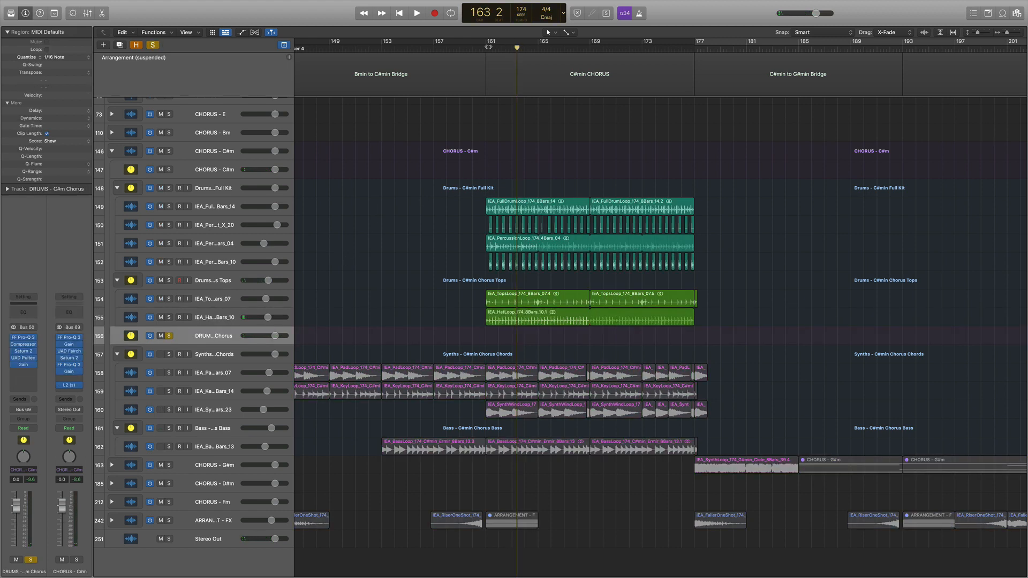
{"action": "key", "text": "space"}
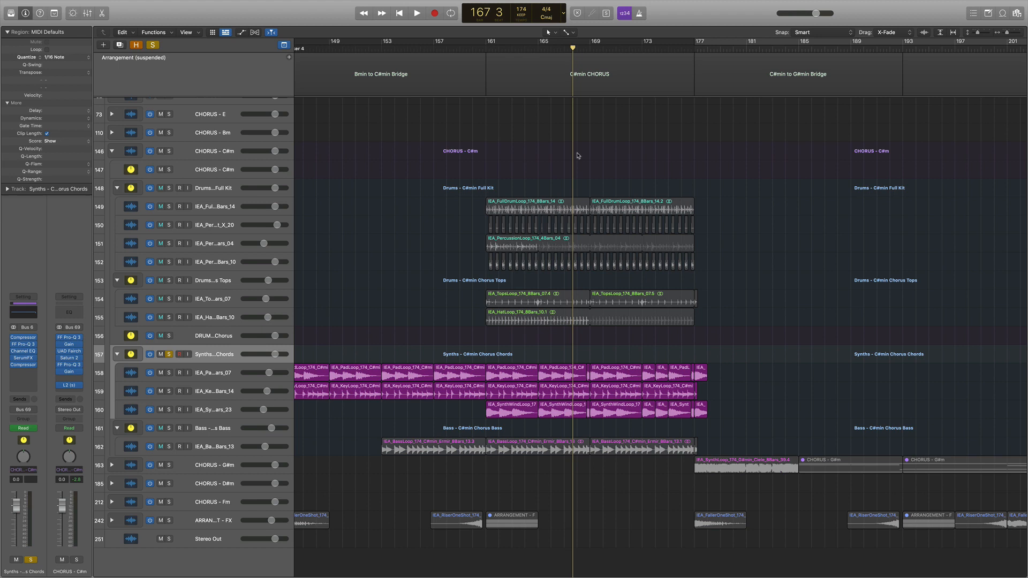
{"action": "key", "text": "space"}
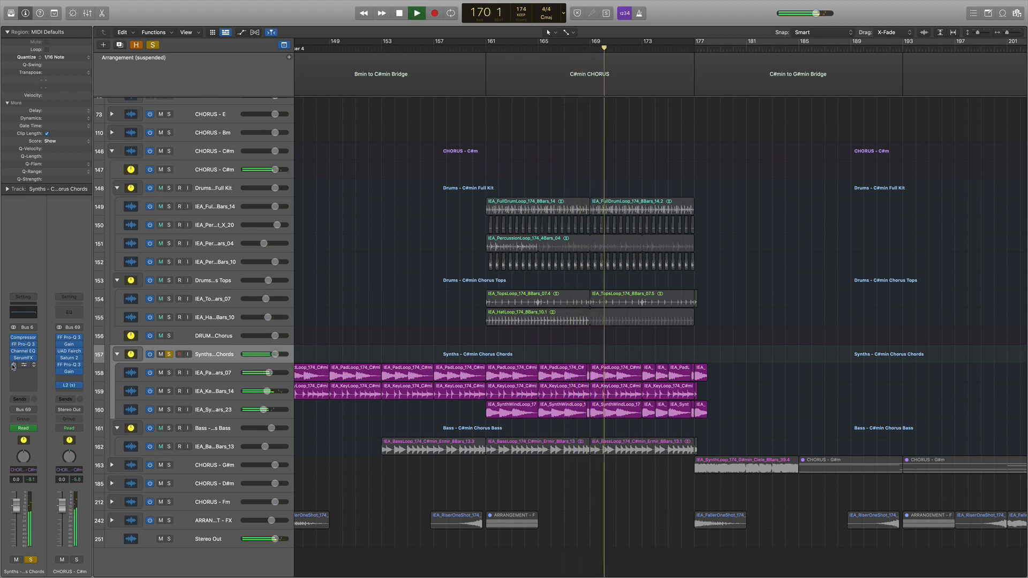
- Toggle the two Compressor inserts on the soloed Synths - C#min Chorus Chords stack during playback to compare their effect
{"action": "left_click", "coordinate": [14, 365]}
{"action": "left_click", "coordinate": [14, 337]}
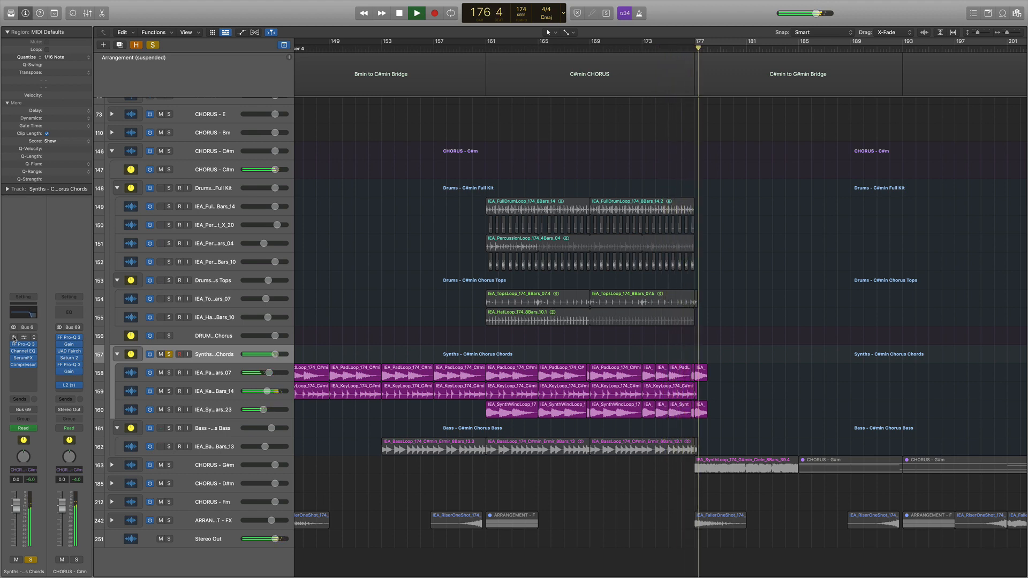
{"action": "key", "text": "space"}
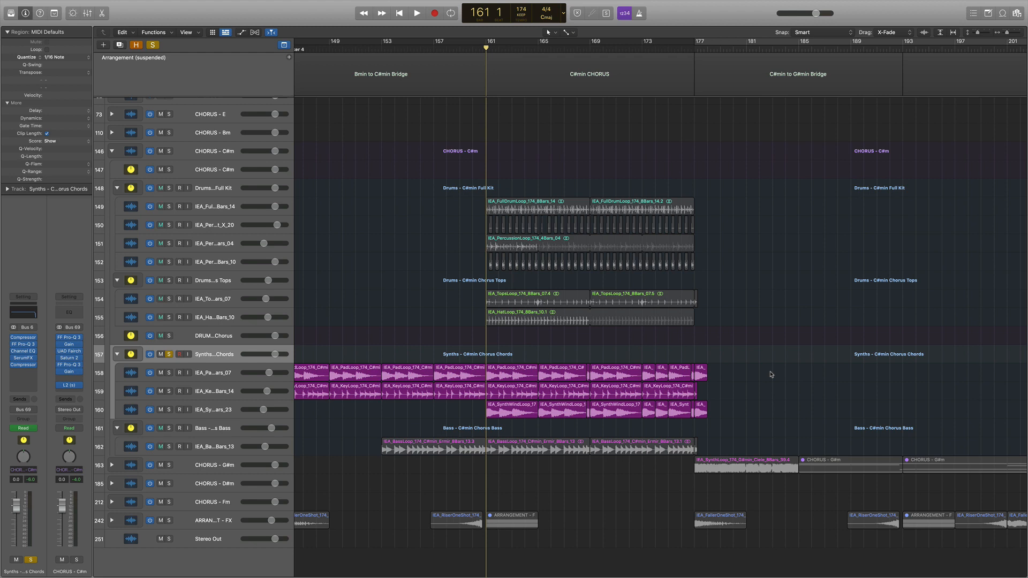
- Solo the Bass - C#min Chorus Bass stack and listen to it playing from bar 168
{"action": "key", "text": "space"}
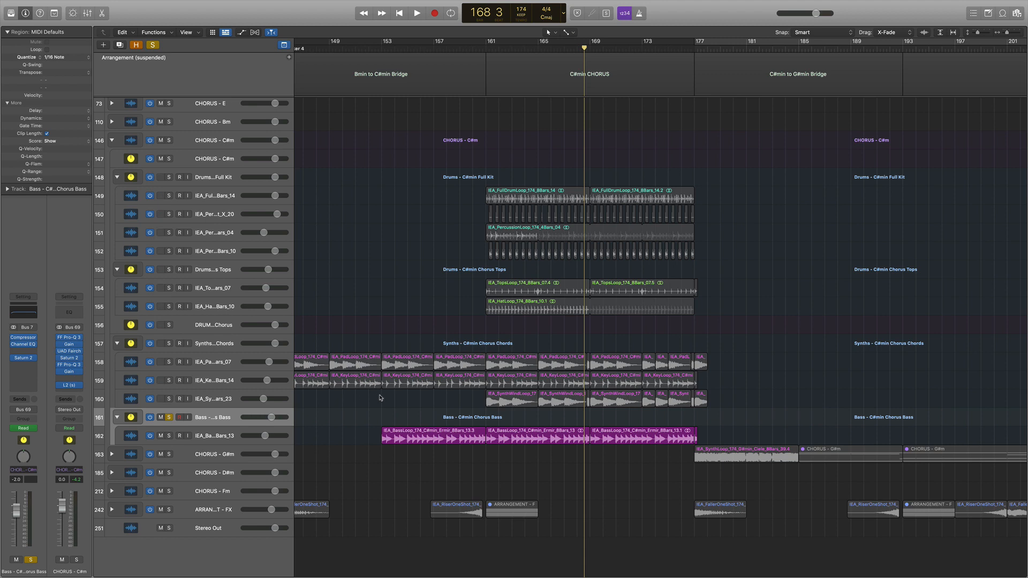
{"action": "key", "text": "space"}
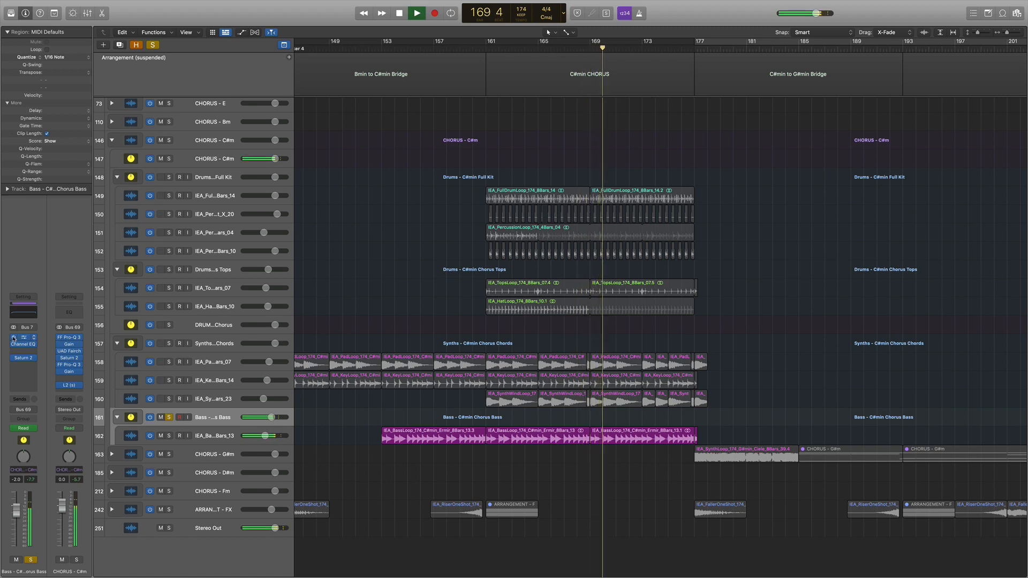
{"action": "mouse_move", "coordinate": [14, 338]}
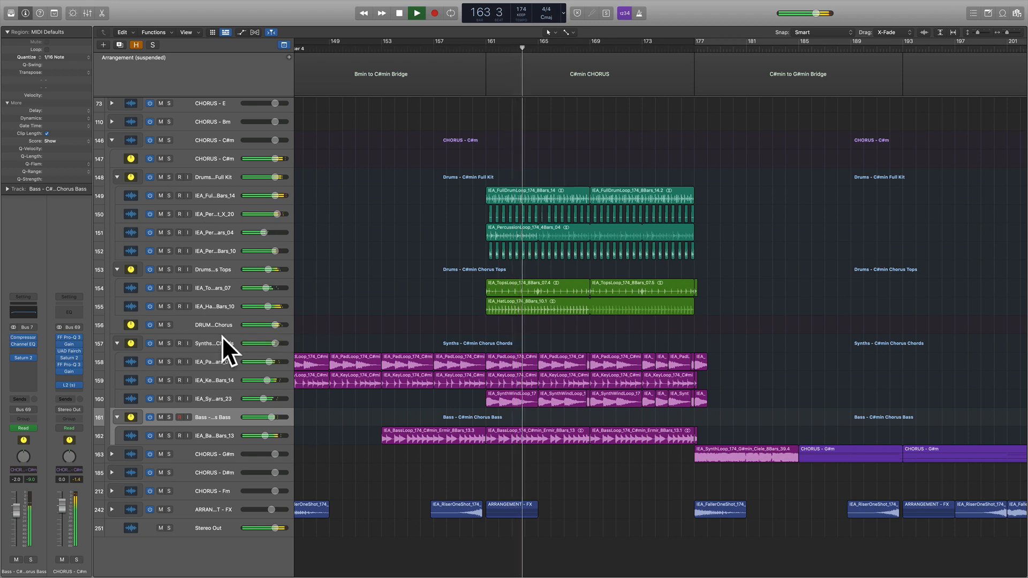
- Play the complete C#min chorus without solos, then listen to the soloed CHORUS - Bm stack
{"action": "left_click", "coordinate": [222, 340]}
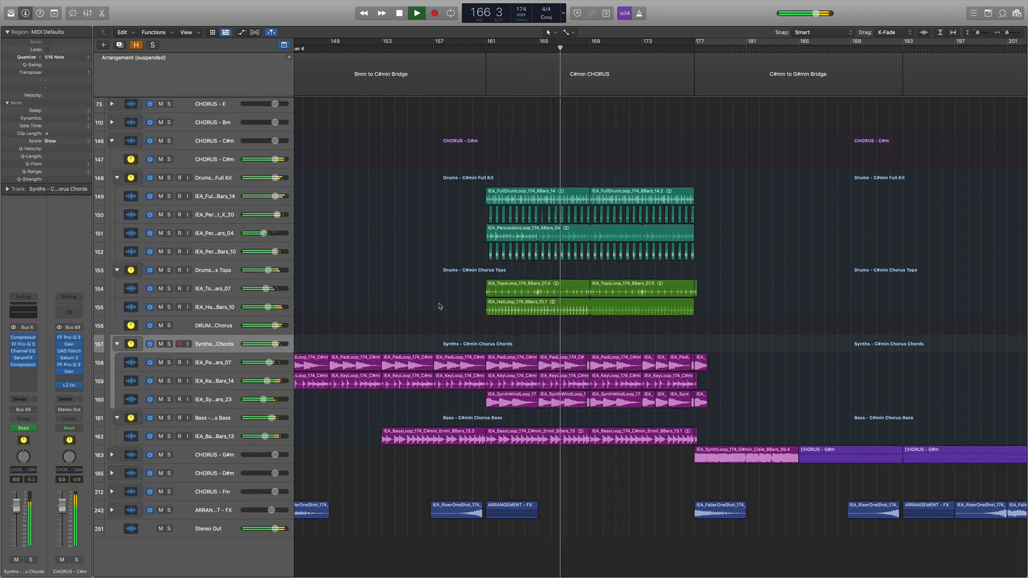
{"action": "key", "text": "space"}
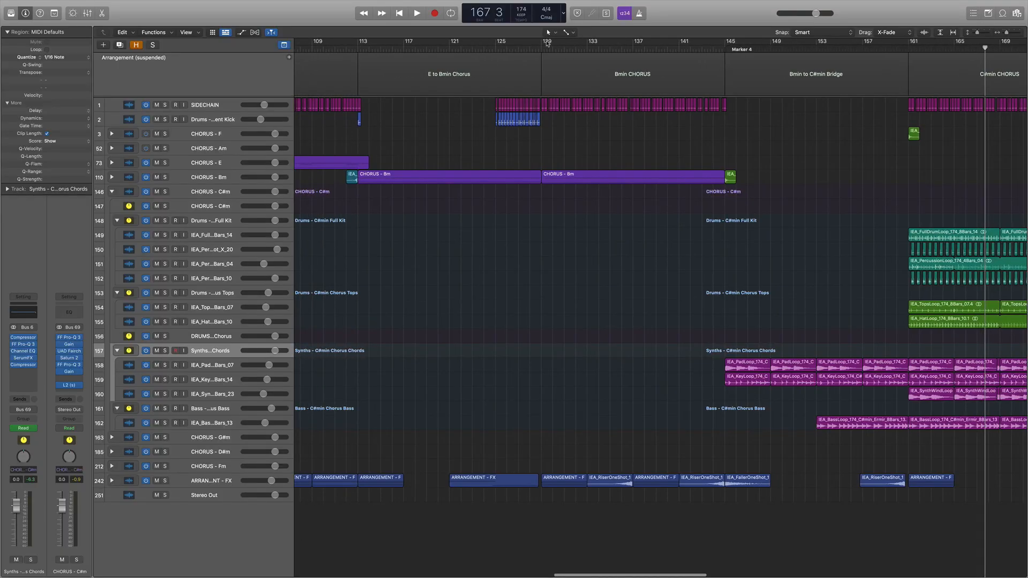
{"action": "left_click_drag", "start_coordinate": [546, 43], "coordinate": [706, 43]}
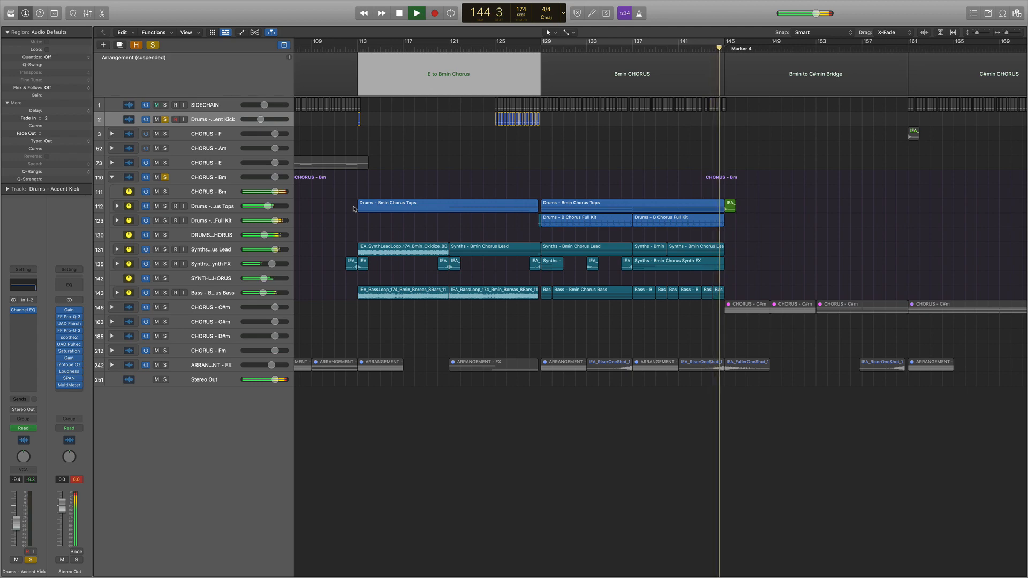
{"action": "key", "text": "space"}
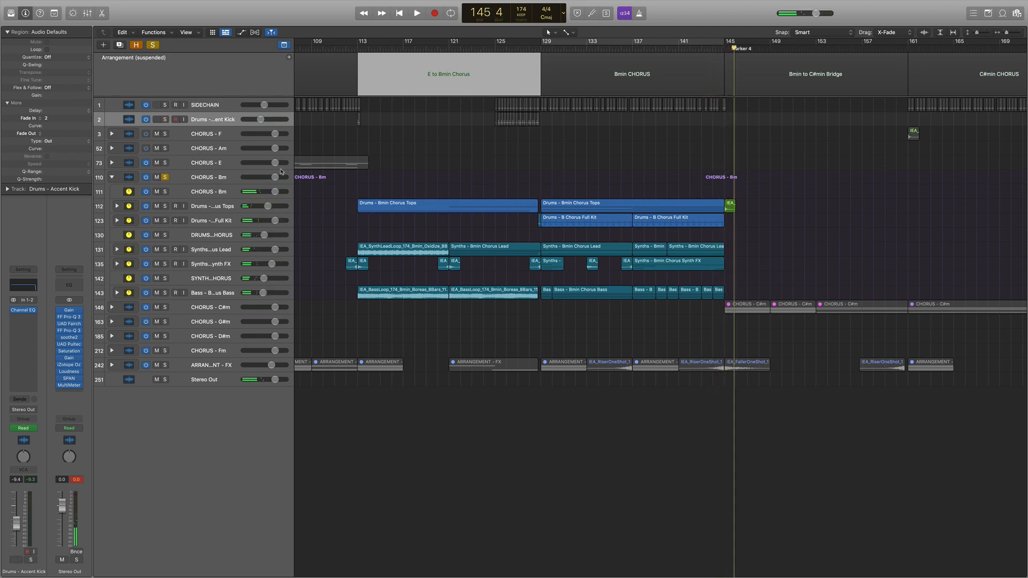
- Expand the Tops, Full Kit, Chorus Lead, Synth FX and Bass stacks inside the CHORUS - Bm stack
{"action": "left_click", "coordinate": [123, 205]}
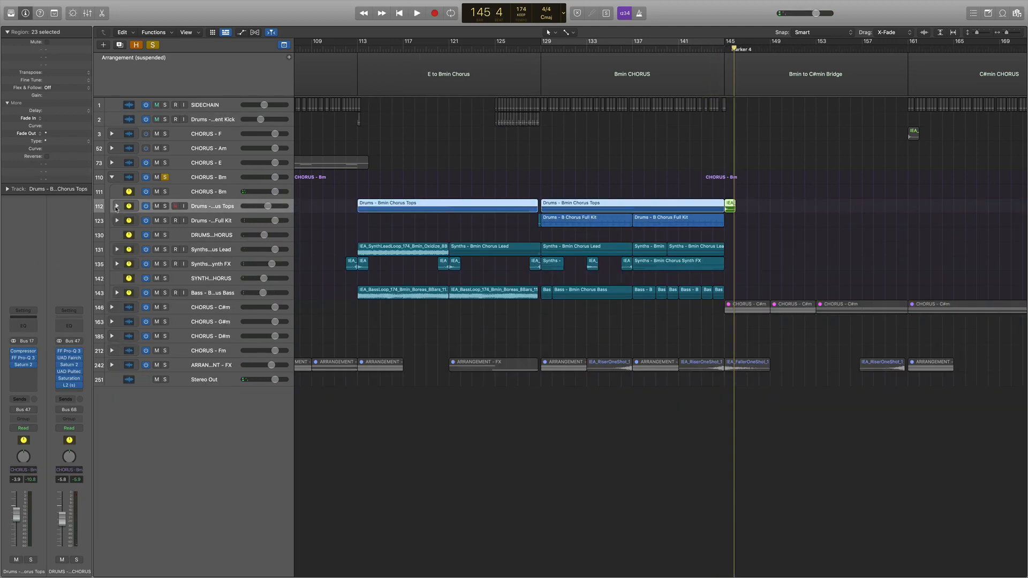
{"action": "left_click", "coordinate": [118, 206]}
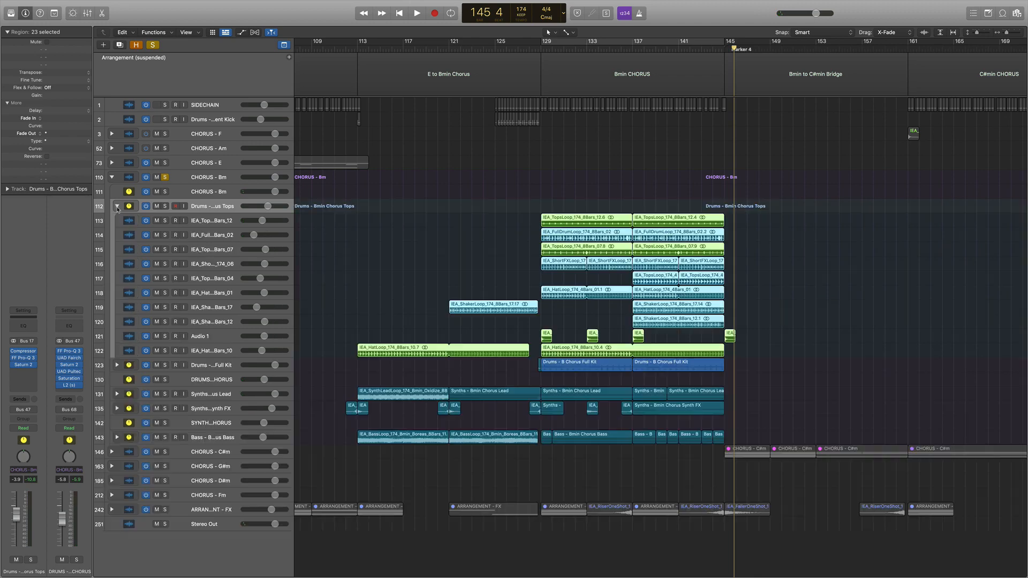
{"action": "left_click", "coordinate": [118, 365]}
{"action": "scroll", "coordinate": [128, 396], "scroll_direction": "down", "scroll_amount": 3}
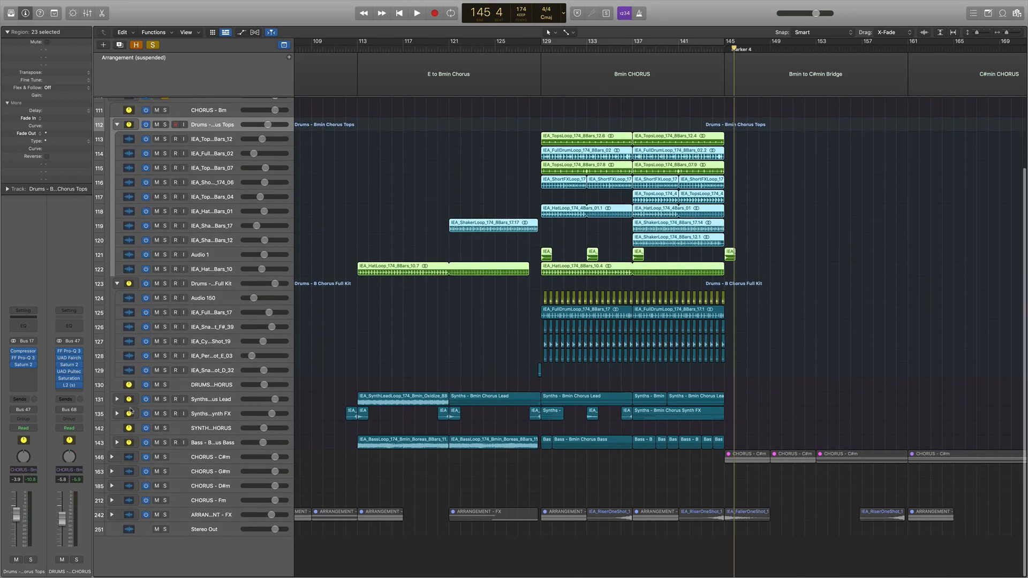
{"action": "left_click", "coordinate": [116, 398]}
{"action": "scroll", "coordinate": [116, 407], "scroll_direction": "down", "scroll_amount": 3}
{"action": "left_click", "coordinate": [117, 414]}
{"action": "scroll", "coordinate": [118, 414], "scroll_direction": "down", "scroll_amount": 1}
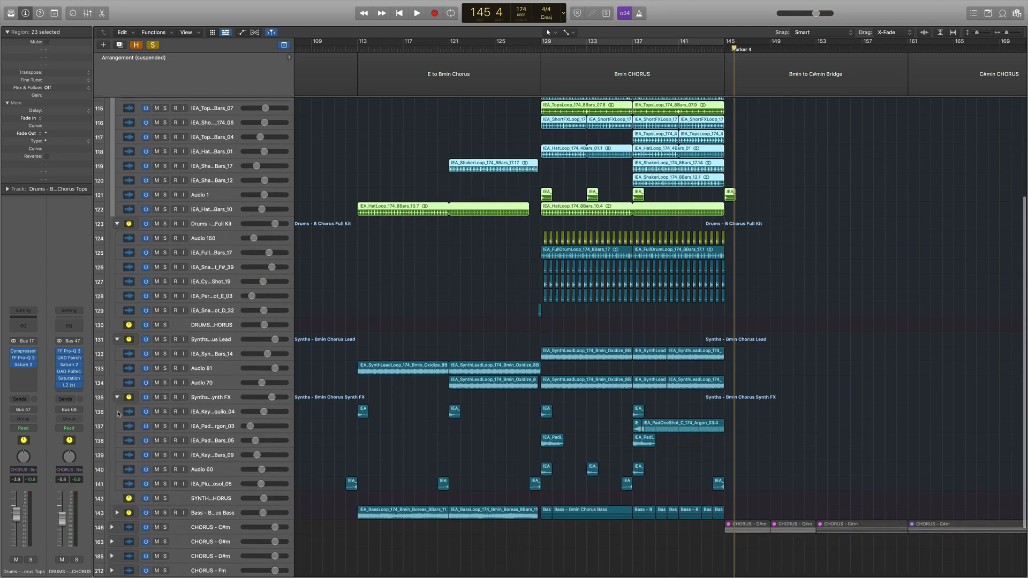
{"action": "scroll", "coordinate": [118, 414], "scroll_direction": "down", "scroll_amount": 3}
{"action": "left_click", "coordinate": [117, 441]}
{"action": "scroll", "coordinate": [824, 157], "scroll_direction": "up", "scroll_amount": 4}
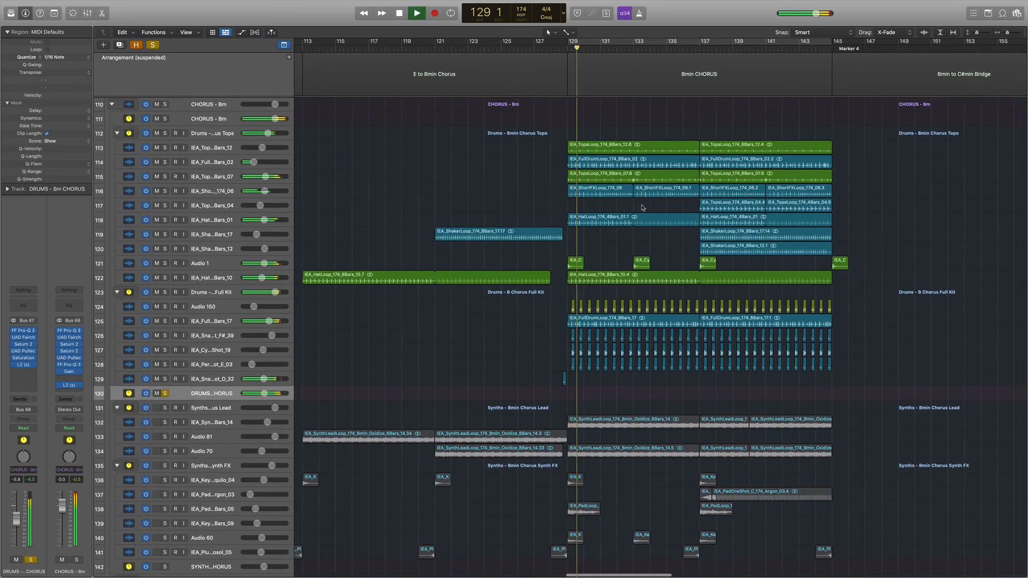
- Solo the DRUMS - Bm CHORUS track and play the Bmin chorus from bar 129
{"action": "scroll", "coordinate": [642, 208], "scroll_direction": "right", "scroll_amount": 5}
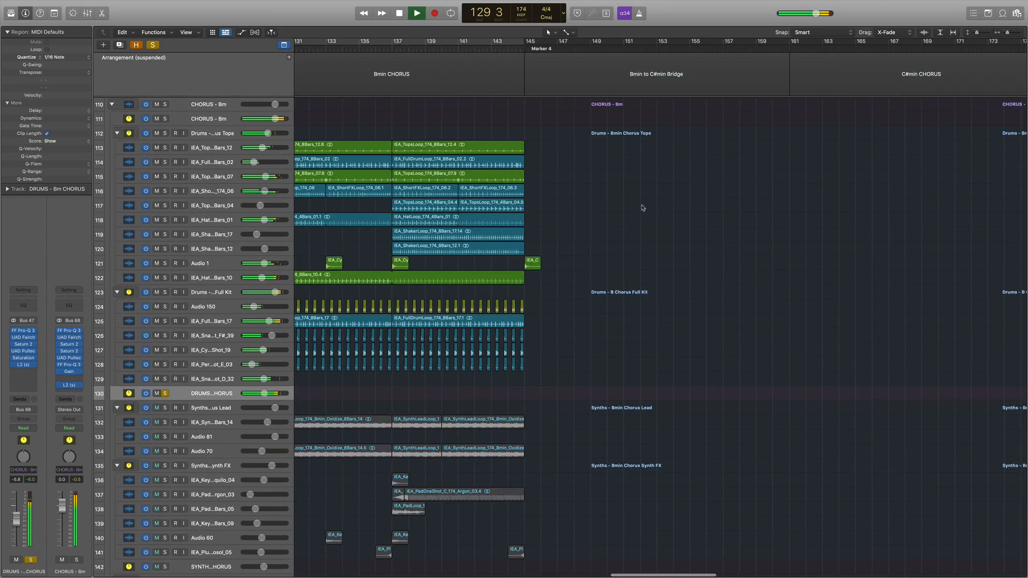
{"action": "scroll", "coordinate": [642, 208], "scroll_direction": "left", "scroll_amount": 5}
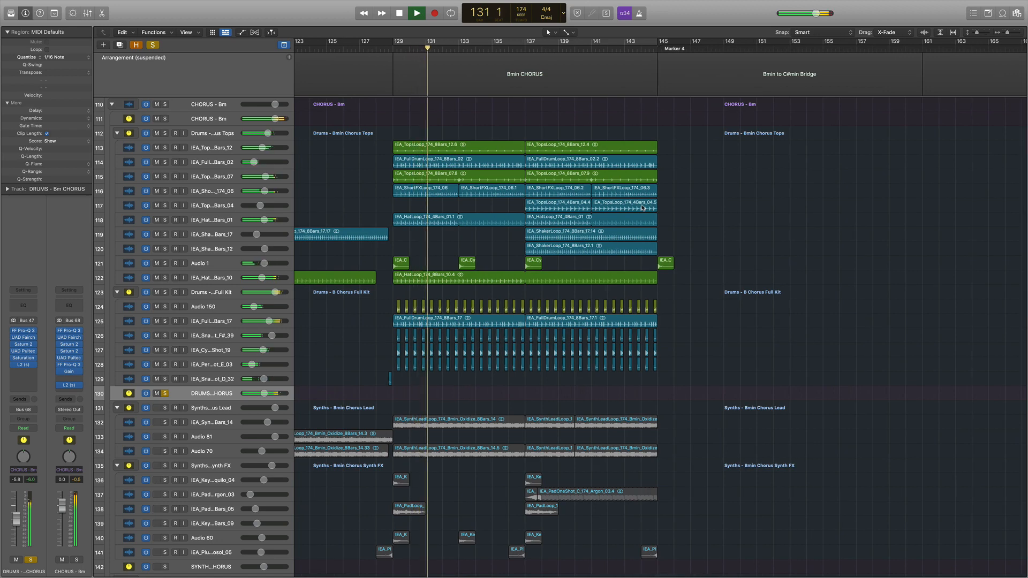
{"action": "scroll", "coordinate": [480, 232], "scroll_direction": "left", "scroll_amount": 3}
{"action": "scroll", "coordinate": [480, 232], "scroll_direction": "up", "scroll_amount": 1}
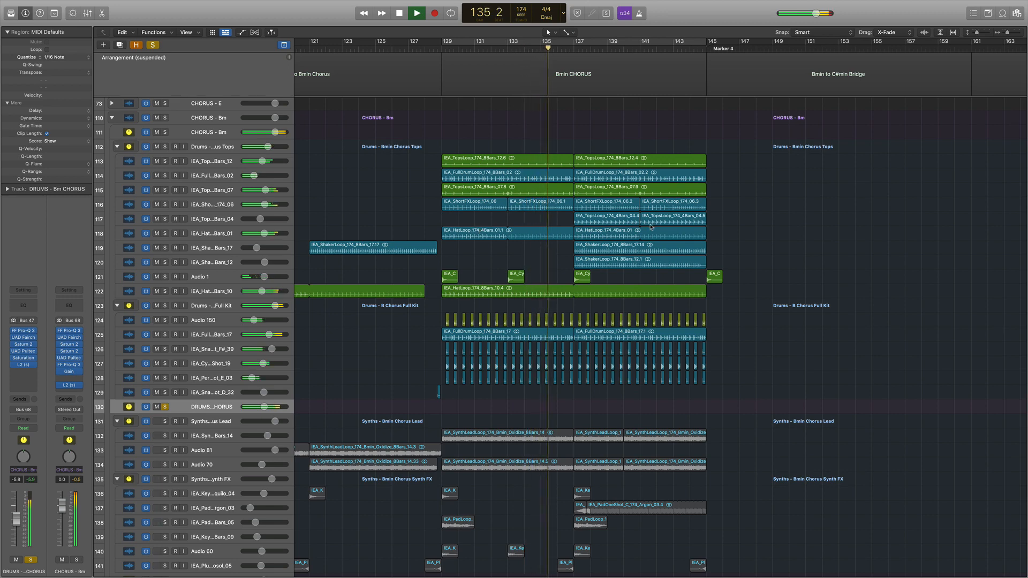
{"action": "scroll", "coordinate": [610, 225], "scroll_direction": "right", "scroll_amount": 3}
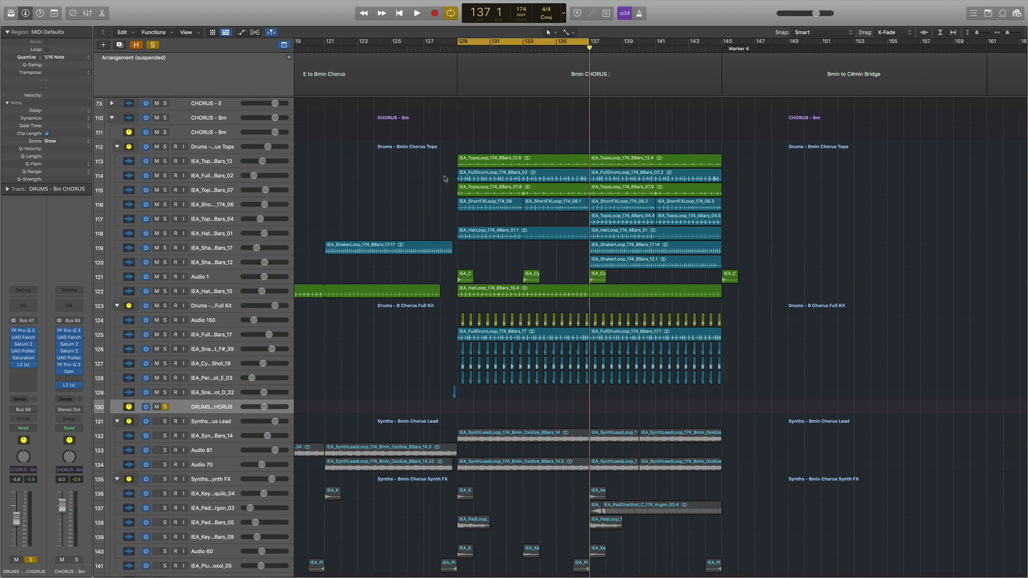
- Examine the tops, full drum, short FX, hat and shaker loop regions in the Drums - Bmin Chorus Tops stack
{"action": "left_click_drag", "start_coordinate": [490, 160], "coordinate": [765, 166]}
{"action": "left_click", "coordinate": [798, 170]}
{"action": "left_click_drag", "start_coordinate": [418, 175], "coordinate": [712, 182]}
{"action": "left_click", "coordinate": [512, 216]}
{"action": "left_click_drag", "start_coordinate": [432, 203], "coordinate": [553, 211]}
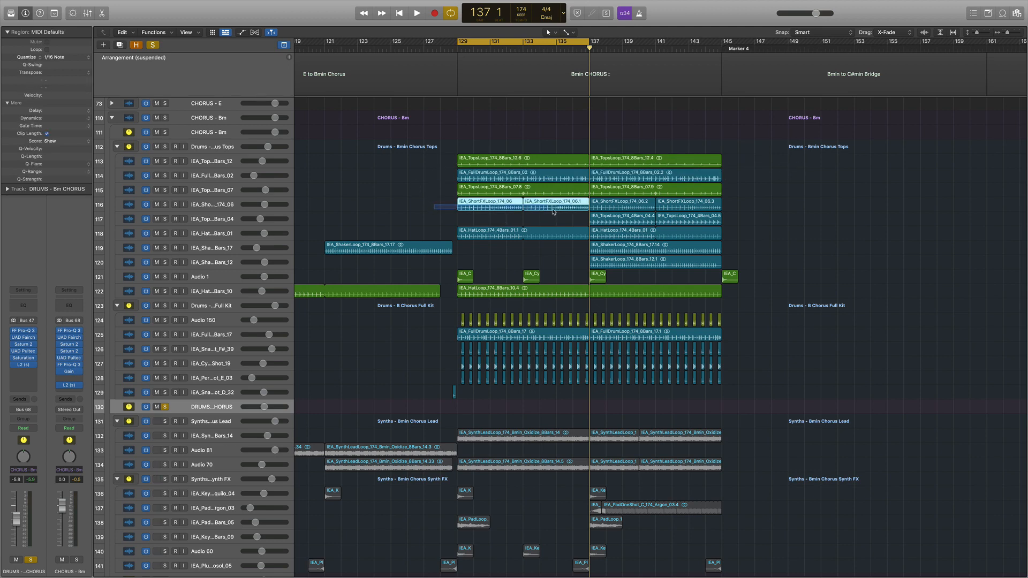
{"action": "left_click_drag", "start_coordinate": [480, 222], "coordinate": [594, 249]}
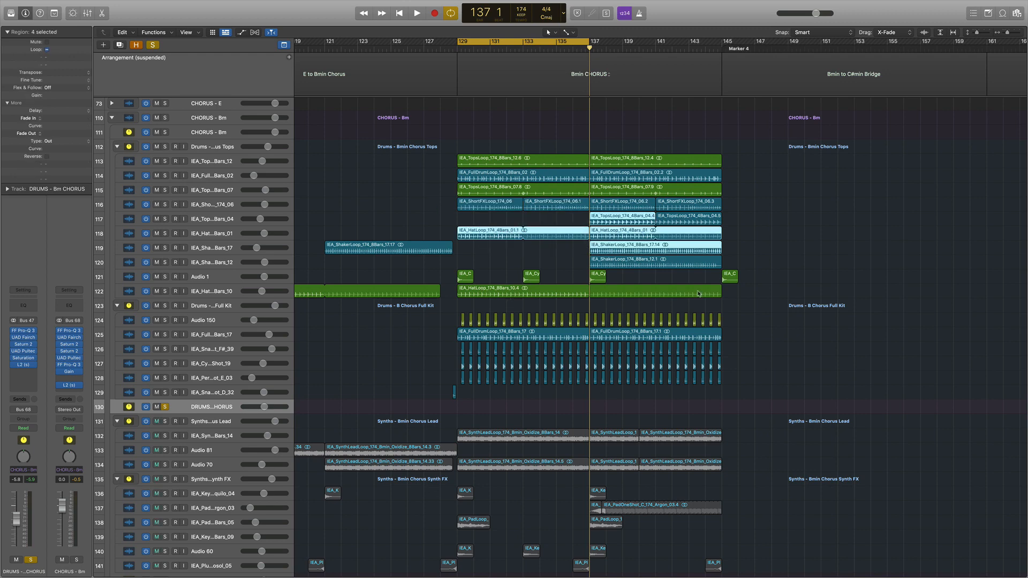
{"action": "left_click", "coordinate": [754, 261]}
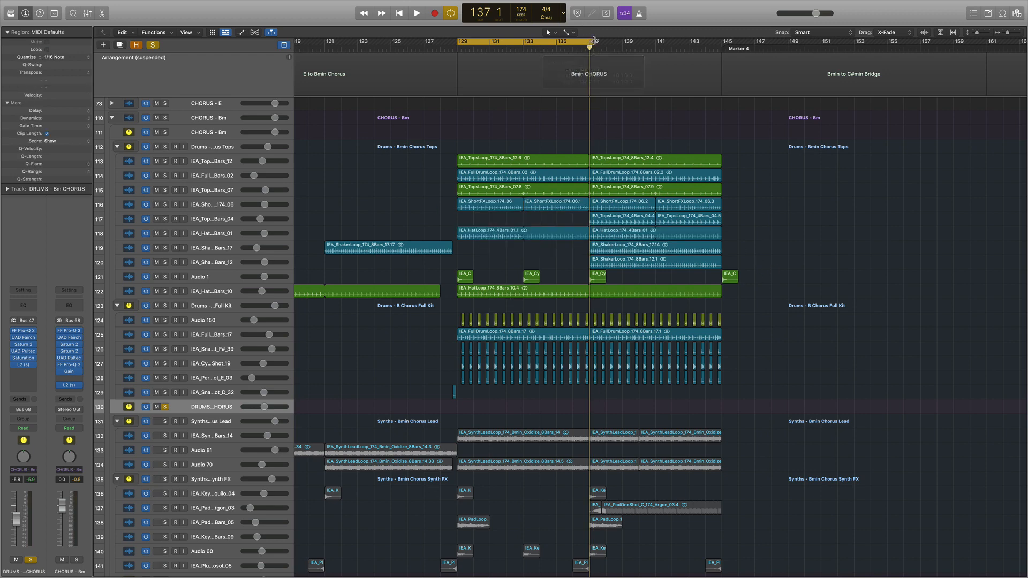
- Set the cycle range to bars 137 to 145 and select the two ShakerLoop regions within it
{"action": "left_click_drag", "start_coordinate": [592, 43], "coordinate": [722, 42]}
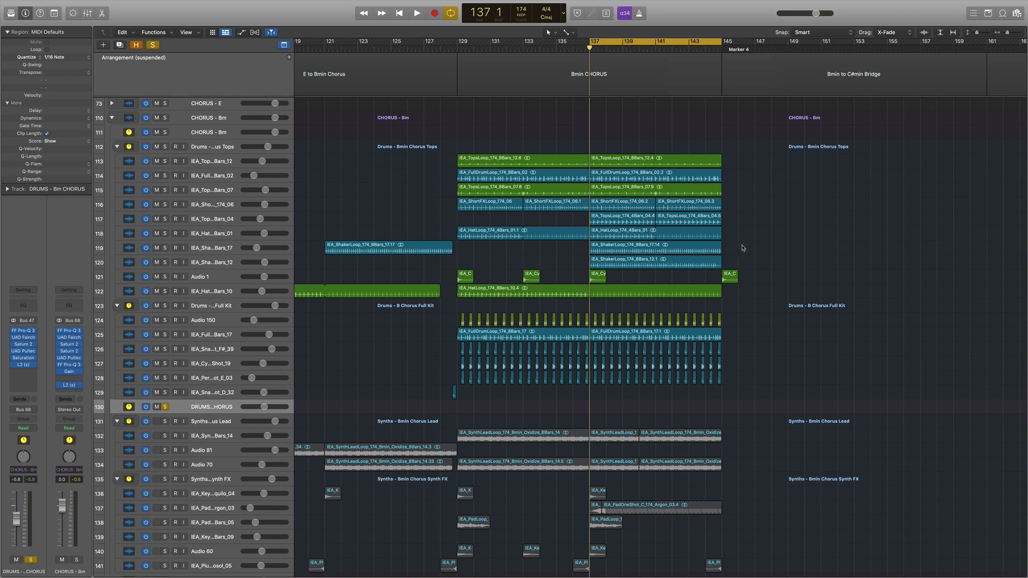
{"action": "left_click_drag", "start_coordinate": [744, 246], "coordinate": [672, 264]}
{"action": "left_click", "coordinate": [767, 255]}
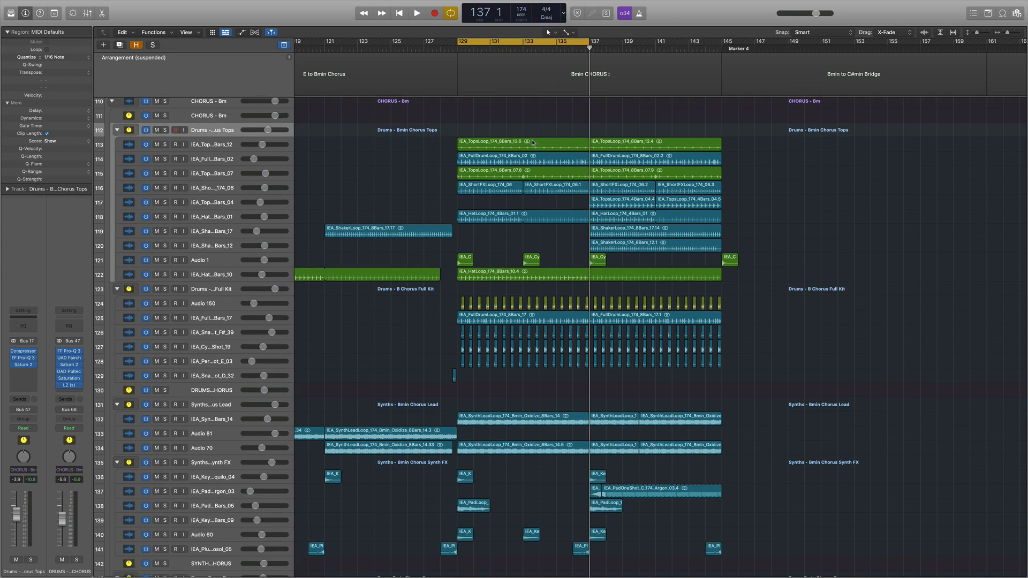
- Solo the Drums - Bmin Chorus Tops stack and play it with the cycle range covering bars 129 to 145
{"action": "key", "text": "s"}
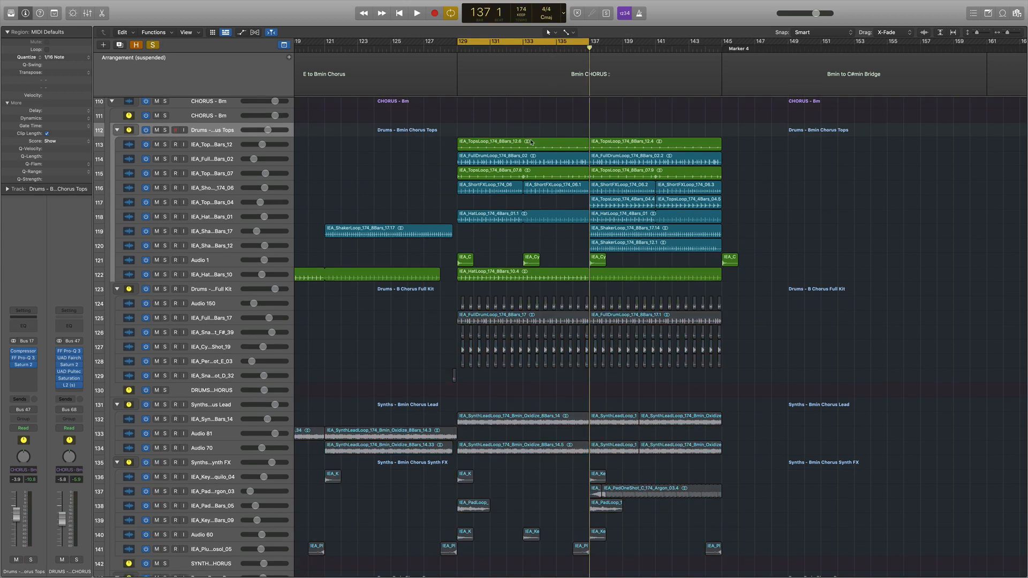
{"action": "left_click_drag", "start_coordinate": [583, 69], "coordinate": [584, 48]}
{"action": "key", "text": "space"}
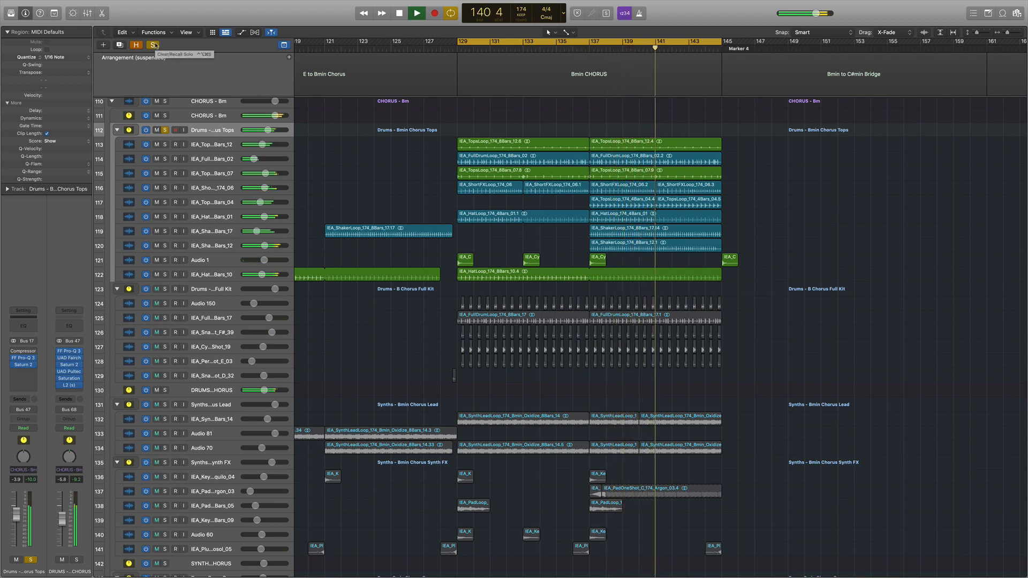
{"action": "key", "text": "space"}
- Clear the current solo, solo the Drums - B Chorus Full Kit stack and play it from bar 129
{"action": "left_click", "coordinate": [155, 45]}
{"action": "left_click", "coordinate": [212, 288]}
{"action": "key", "text": "s"}
{"action": "key", "text": "space"}
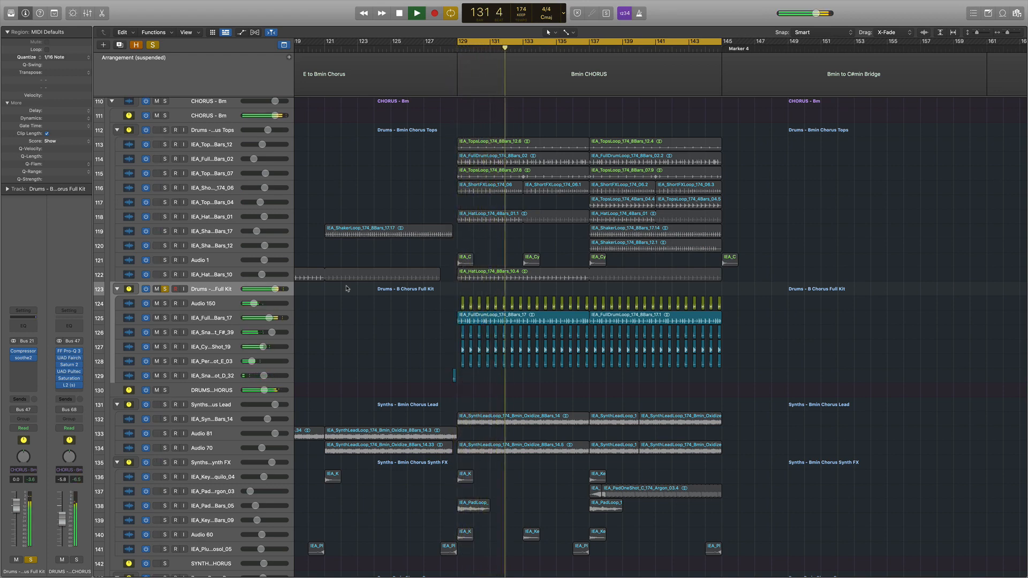
{"action": "key", "text": "space"}
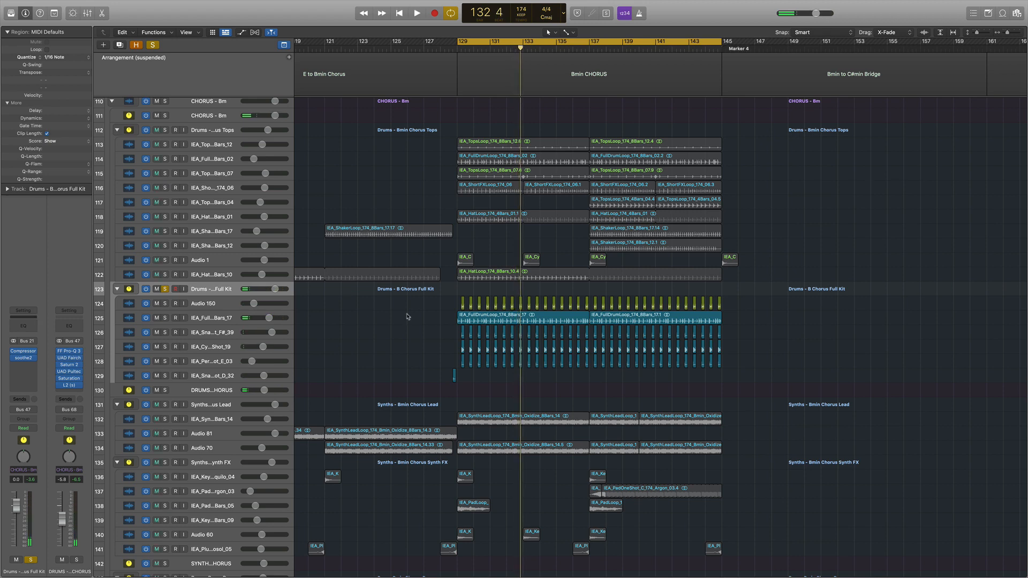
- Move the Audio 150 track below the FullDrumLoop 17 track in the full kit stack
{"action": "left_click_drag", "start_coordinate": [602, 318], "coordinate": [569, 320]}
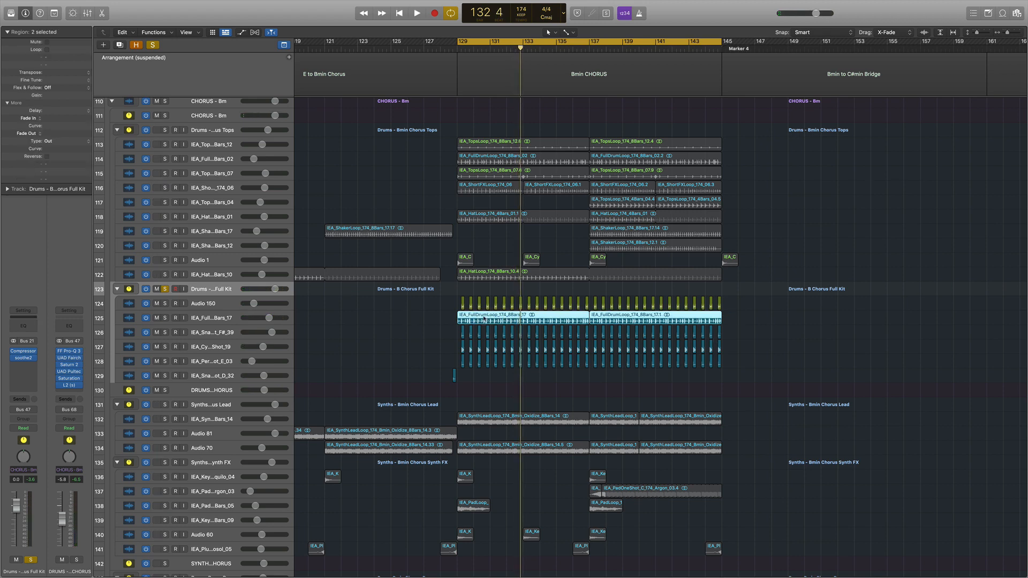
{"action": "left_click", "coordinate": [760, 324]}
{"action": "left_click_drag", "start_coordinate": [220, 309], "coordinate": [210, 321]}
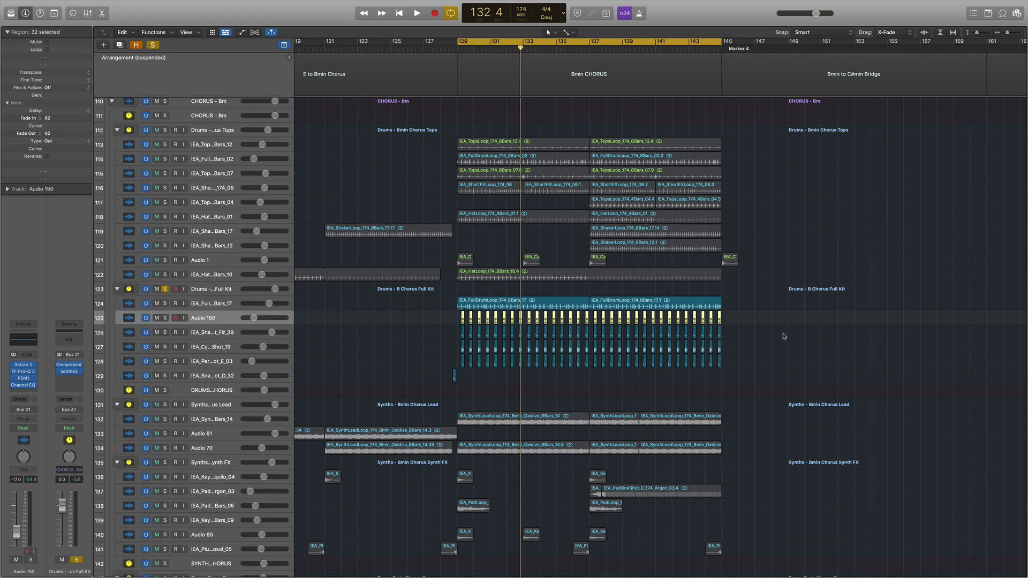
- Replace the full kit stack's solo with a solo on the FullDrumLoop 17 track and play it
{"action": "left_click", "coordinate": [215, 289]}
{"action": "left_click", "coordinate": [218, 309]}
{"action": "key", "text": "s"}
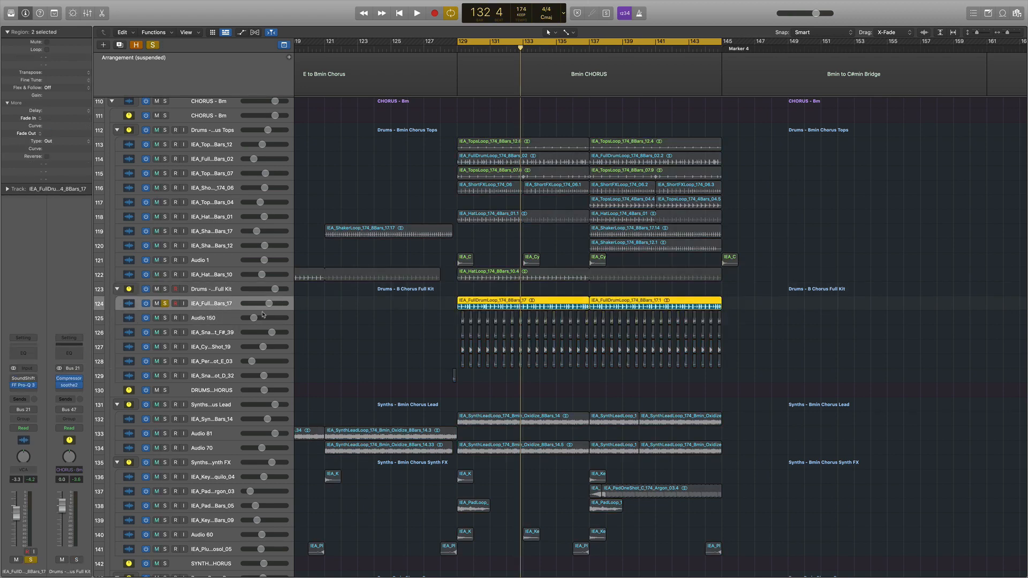
{"action": "key", "text": "space"}
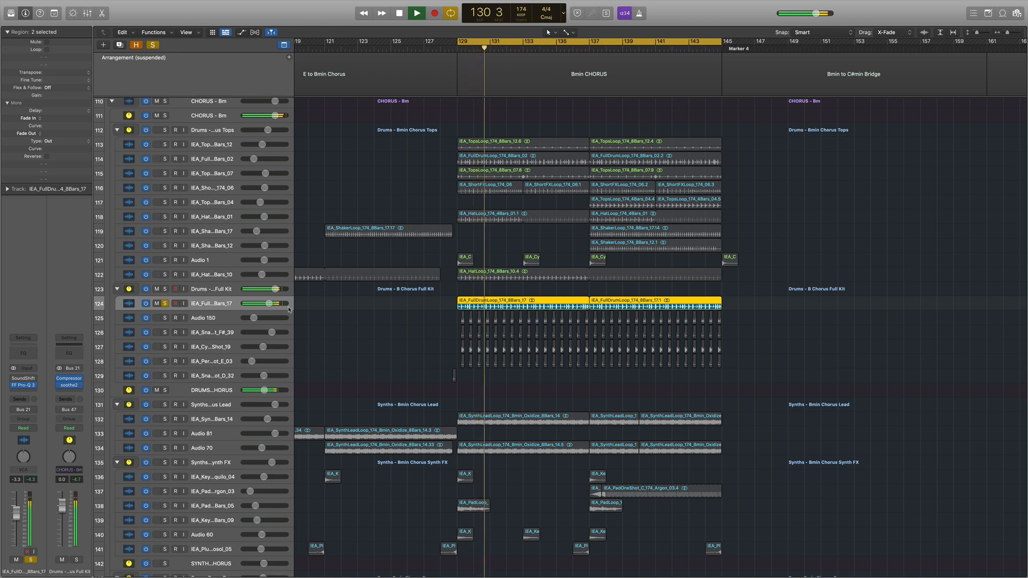
{"action": "key", "text": "space"}
- Add the Audio 150 and snare one-shot F#_39 tracks to the soloed drum loop one by one, playing each combination
{"action": "left_click", "coordinate": [222, 320]}
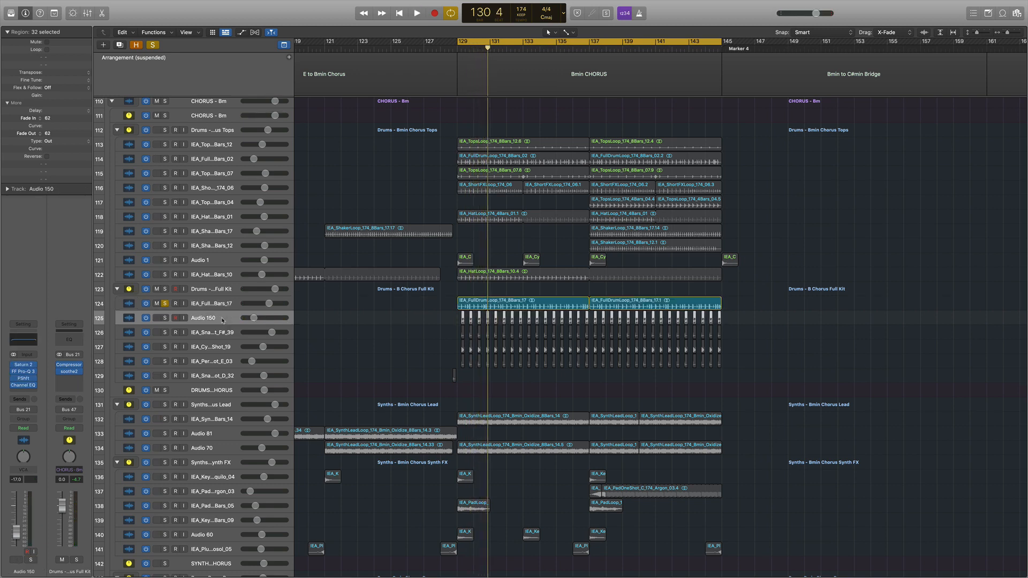
{"action": "key", "text": "s"}
{"action": "key", "text": "space"}
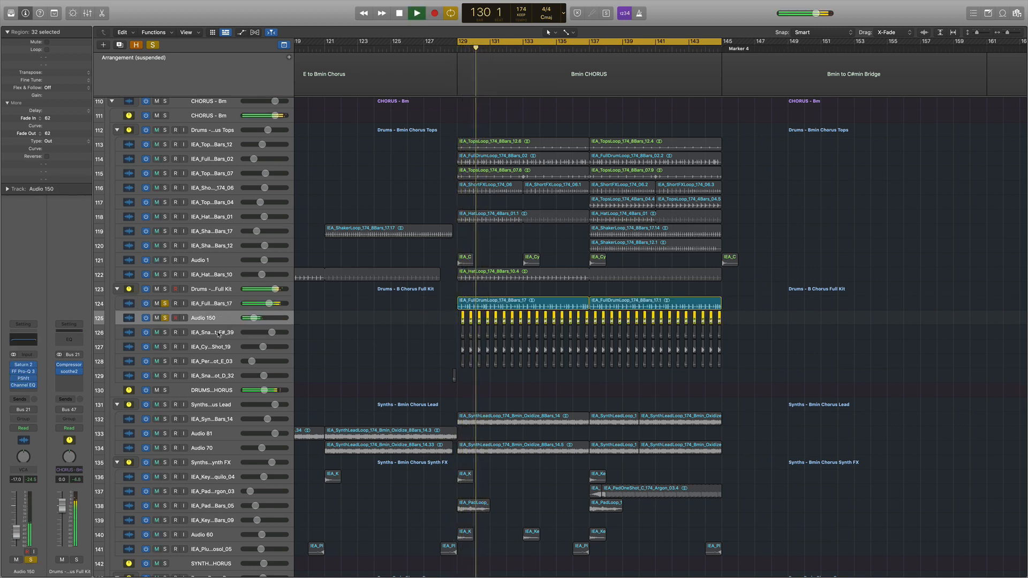
{"action": "left_click", "coordinate": [218, 334]}
{"action": "key", "text": "space"}
{"action": "key", "text": "space"}
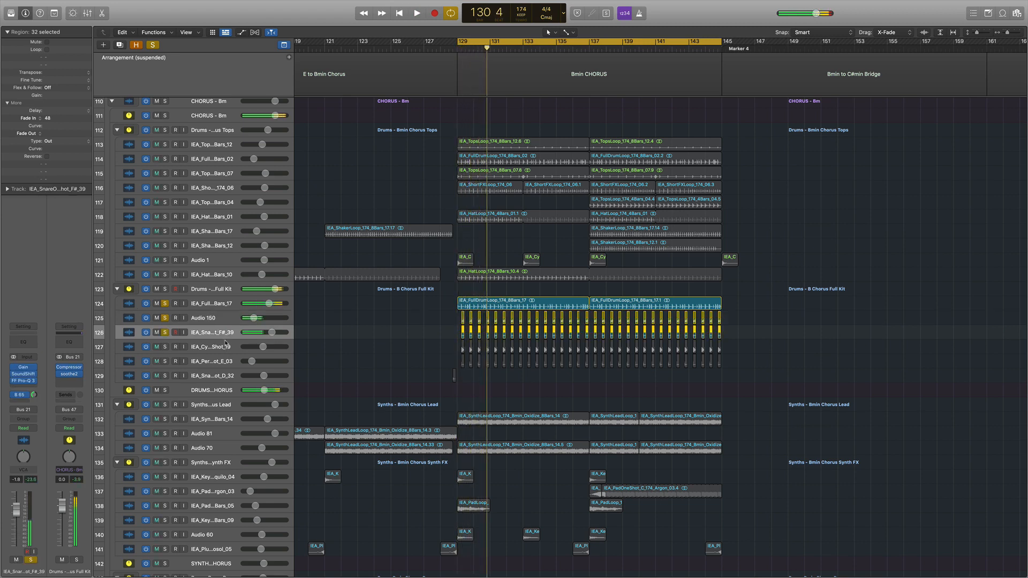
{"action": "key", "text": "space"}
- Layer in the soloed CymbalOneShot 19 and percussion one-shot E_03 tracks, listening as the kit builds up
{"action": "left_click", "coordinate": [226, 350]}
{"action": "key", "text": "s"}
{"action": "key", "text": "space"}
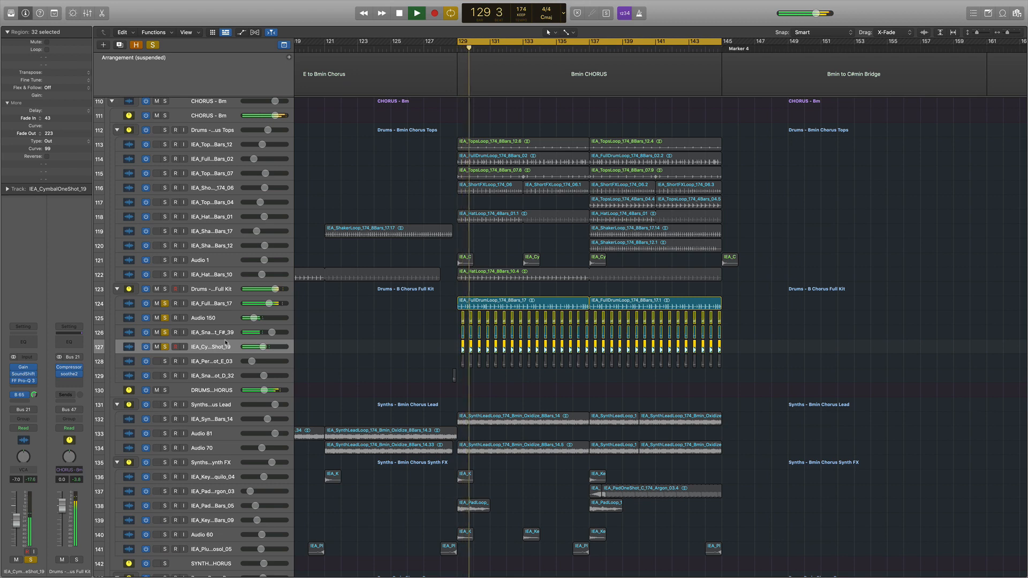
{"action": "key", "text": "space"}
{"action": "left_click", "coordinate": [210, 362]}
{"action": "key", "text": "s"}
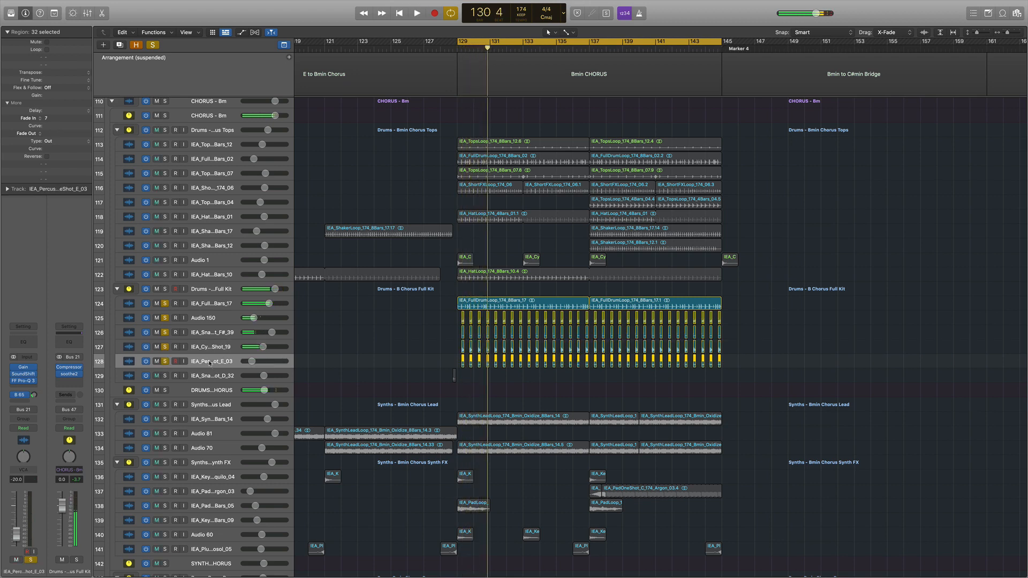
- Play the Bmin full kit with the percussion one-shot E_03 included and stop after a short listen
{"action": "key", "text": "space"}
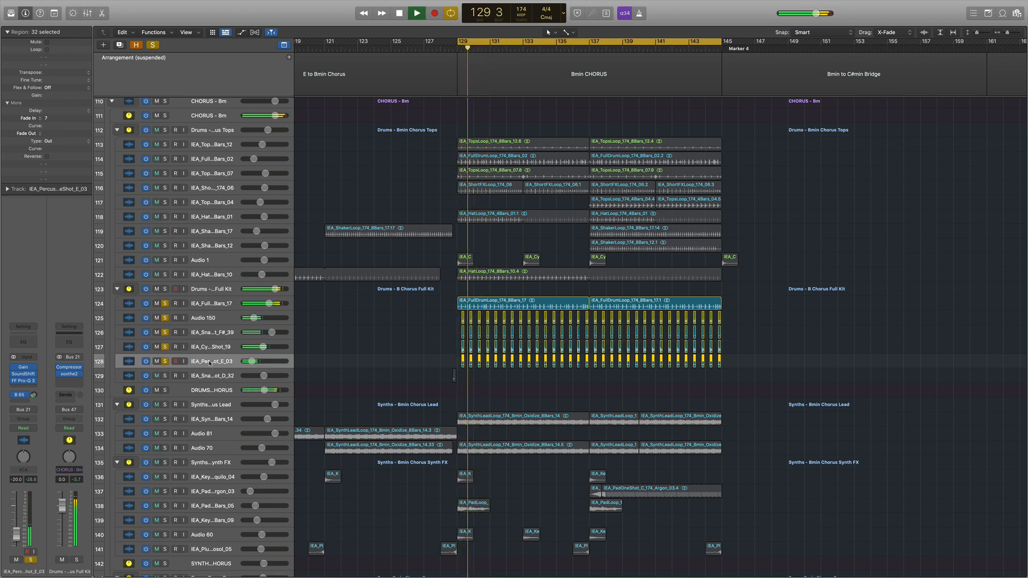
{"action": "key", "text": "space"}
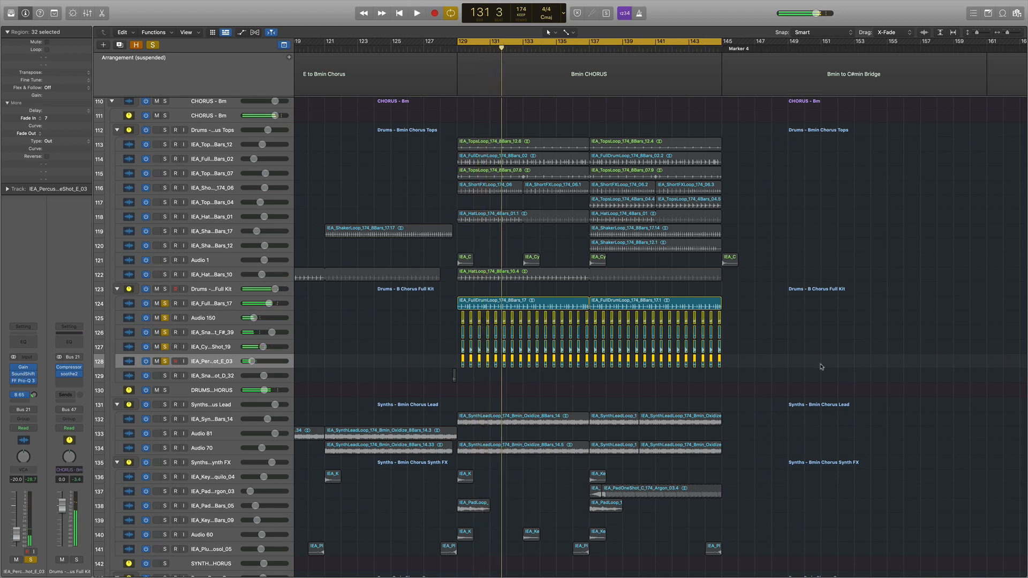
- Replace the full kit solos with a solo on the Synths - Bmin Chorus Lead stack and play it
{"action": "scroll", "coordinate": [822, 366], "scroll_direction": "down", "scroll_amount": 4}
{"action": "left_click", "coordinate": [209, 310]}
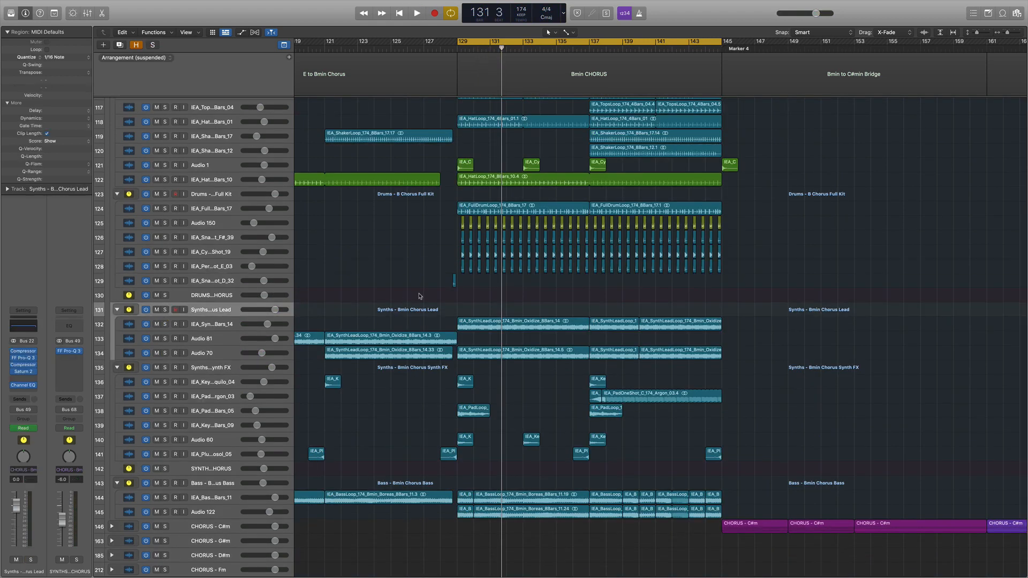
{"action": "key", "text": "s"}
{"action": "key", "text": "space"}
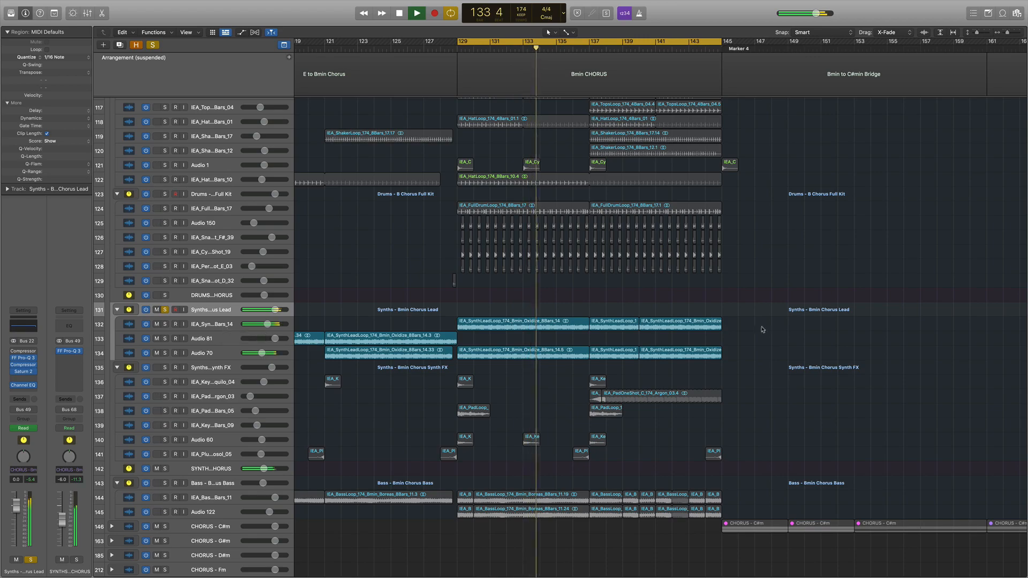
{"action": "scroll", "coordinate": [764, 329], "scroll_direction": "down", "scroll_amount": 3}
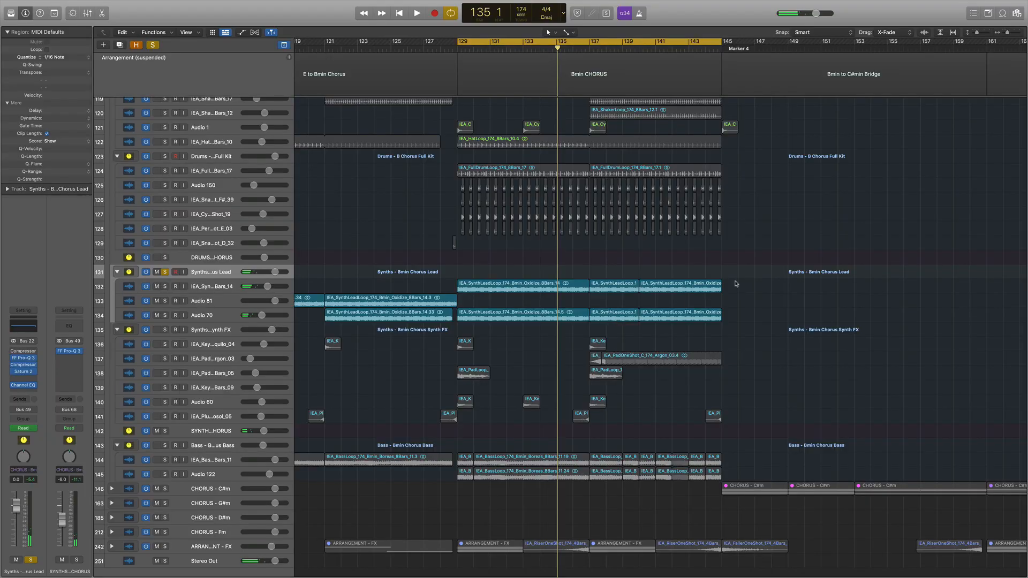
- Select the SynthLeadLoop 14 and Audio 70 tracks in turn to point out the layered lead loops
{"action": "left_click_drag", "start_coordinate": [608, 288], "coordinate": [566, 260]}
{"action": "left_click", "coordinate": [219, 284]}
{"action": "left_click", "coordinate": [220, 315]}
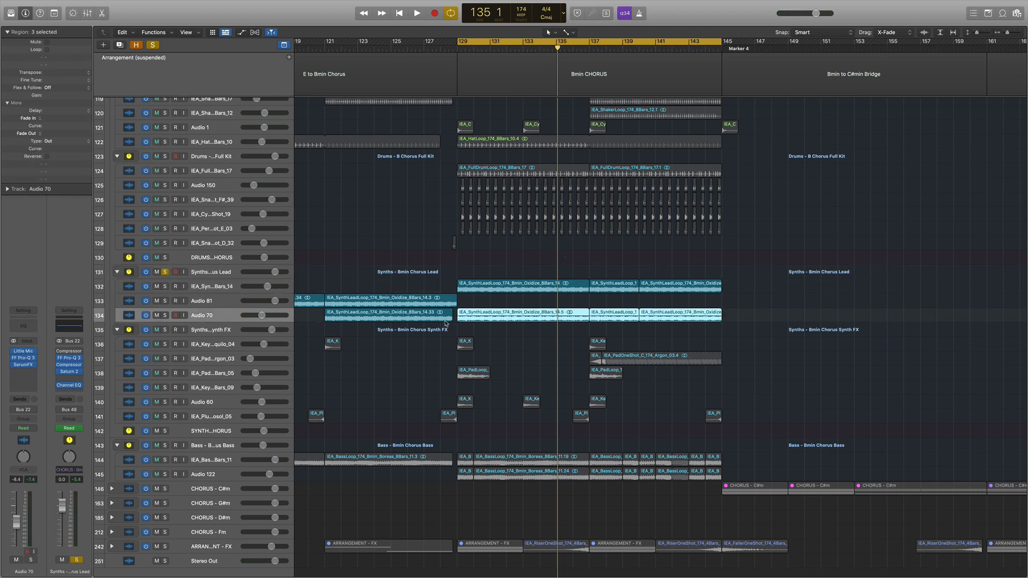
- Switch the solo to the Synths - Bmin Chorus Synth FX stack and play a short section of it
{"action": "left_click", "coordinate": [273, 324]}
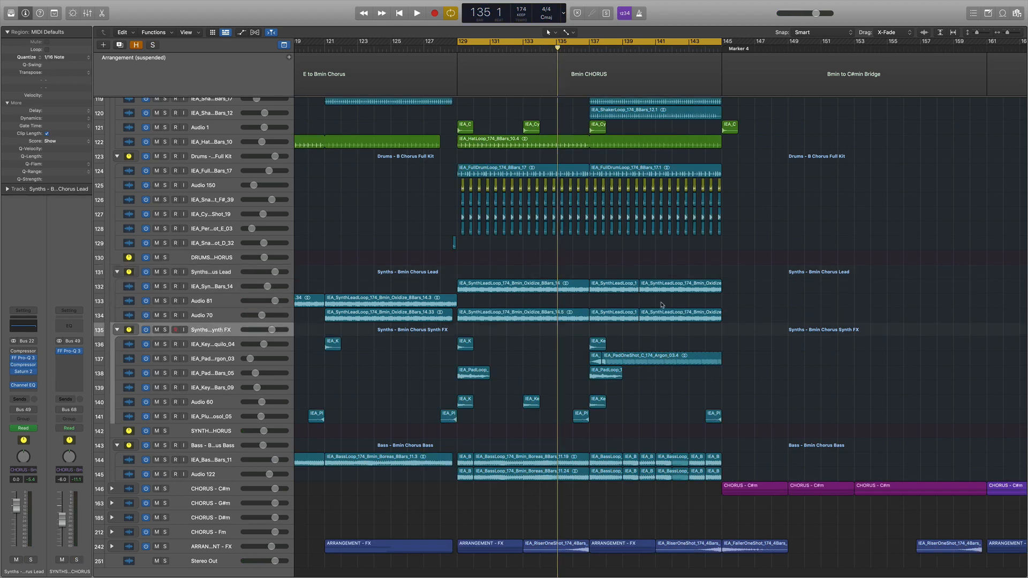
{"action": "key", "text": "s"}
{"action": "key", "text": "space"}
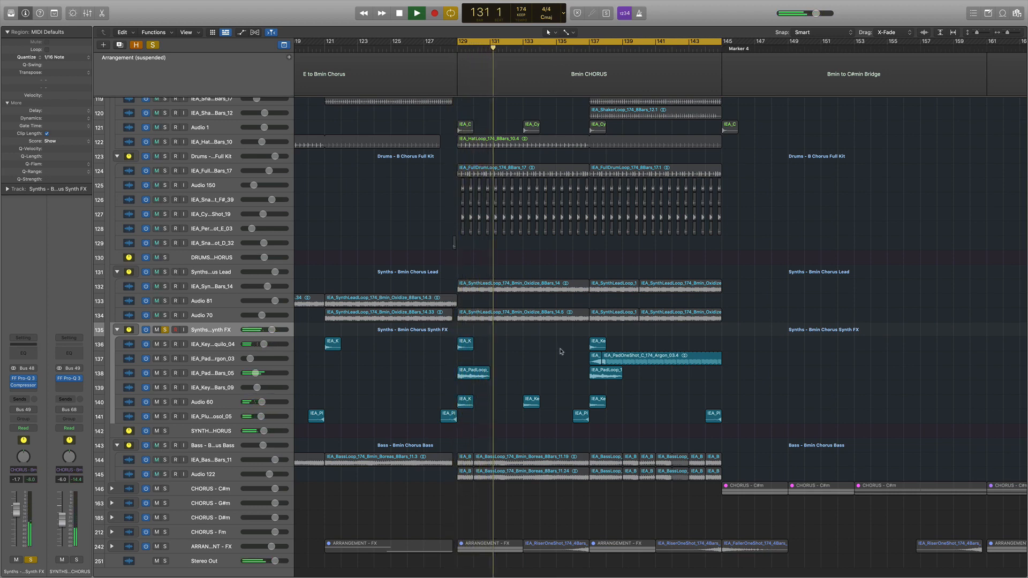
{"action": "key", "text": "space"}
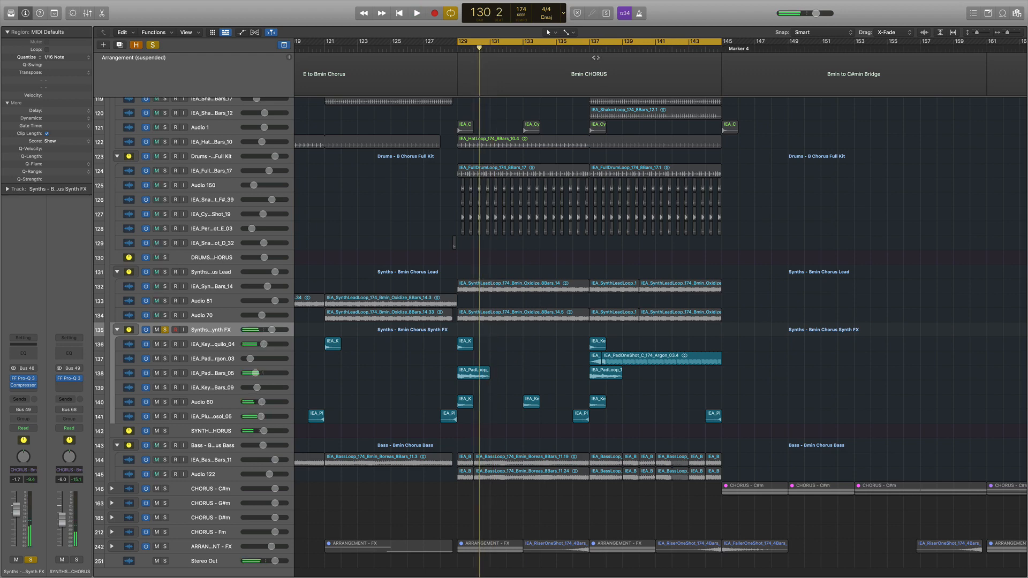
- Set the cycle range to bars 137 to 145 and play the soloed synth FX over it
{"action": "left_click", "coordinate": [591, 40]}
{"action": "left_click_drag", "start_coordinate": [590, 41], "coordinate": [720, 41]}
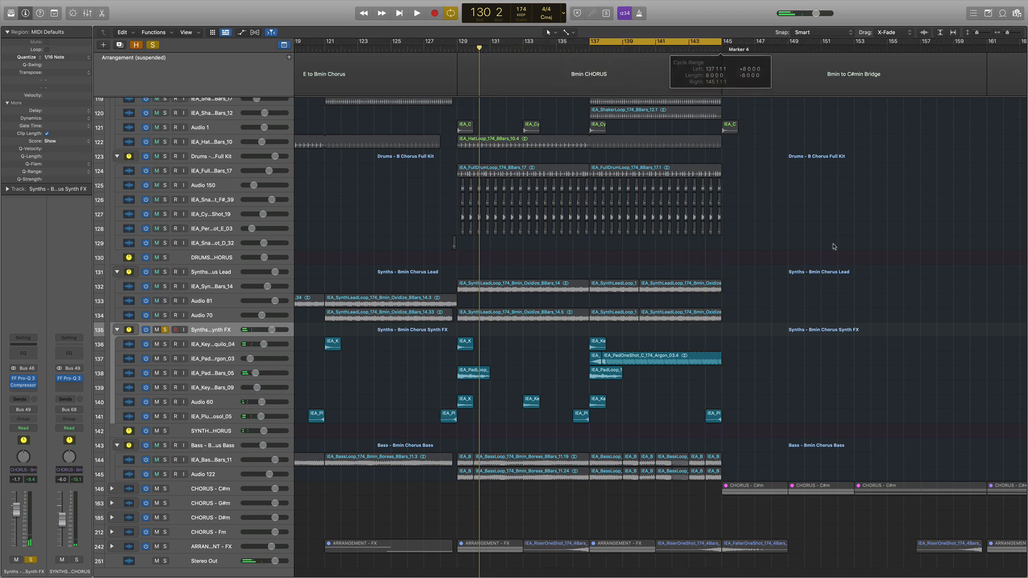
{"action": "key", "text": "space"}
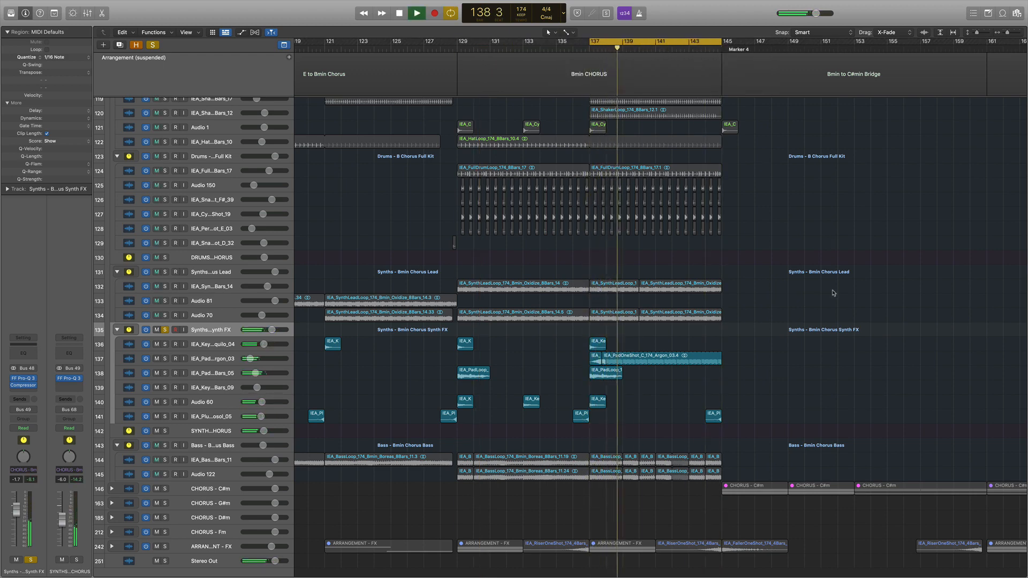
{"action": "key", "text": "space"}
- Highlight the PadOneShot Argon_03 regions in the second half of the Bmin chorus and deselect them
{"action": "scroll", "coordinate": [734, 357], "scroll_direction": "down", "scroll_amount": 1}
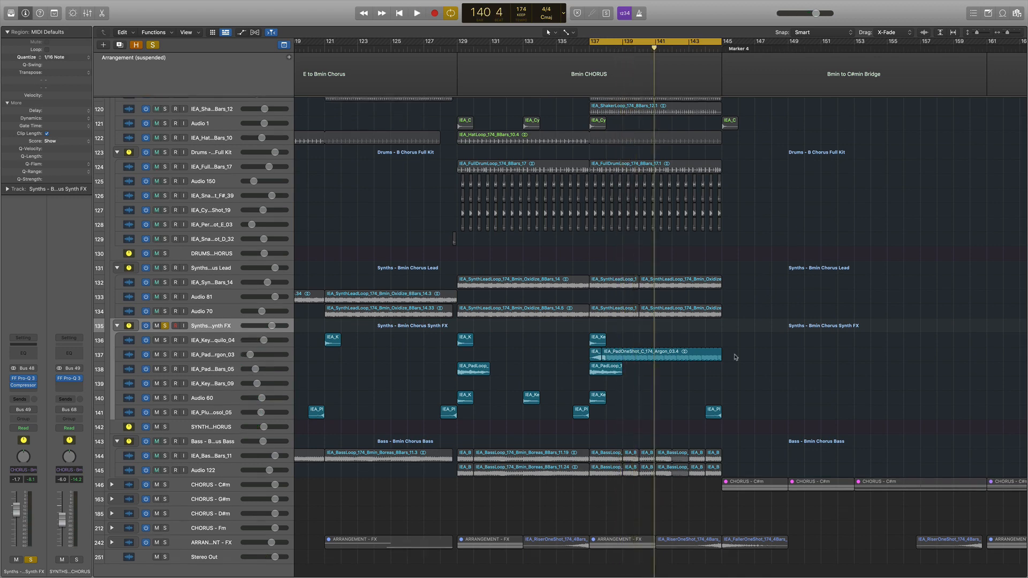
{"action": "left_click_drag", "start_coordinate": [722, 357], "coordinate": [563, 356]}
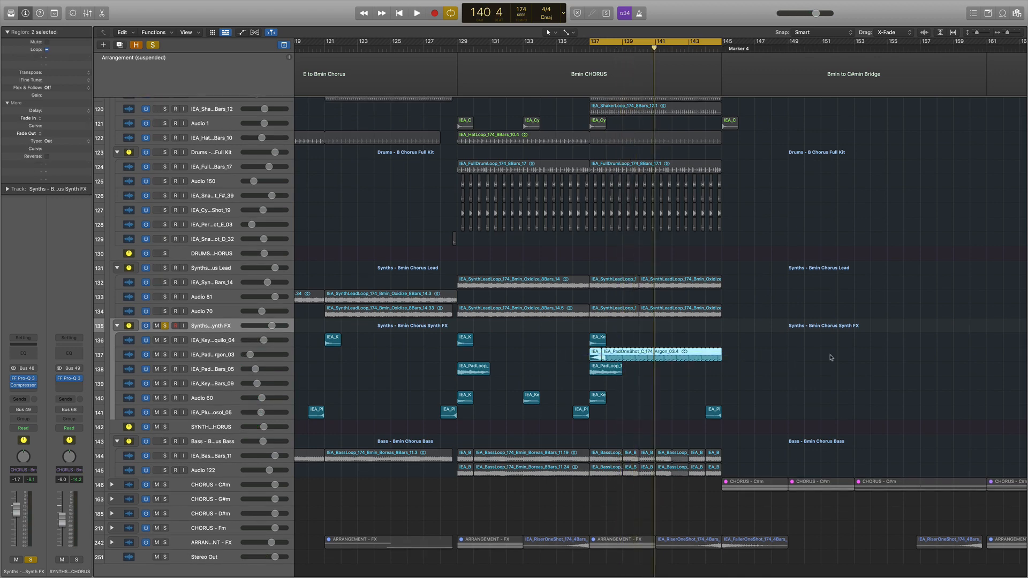
{"action": "left_click", "coordinate": [831, 358]}
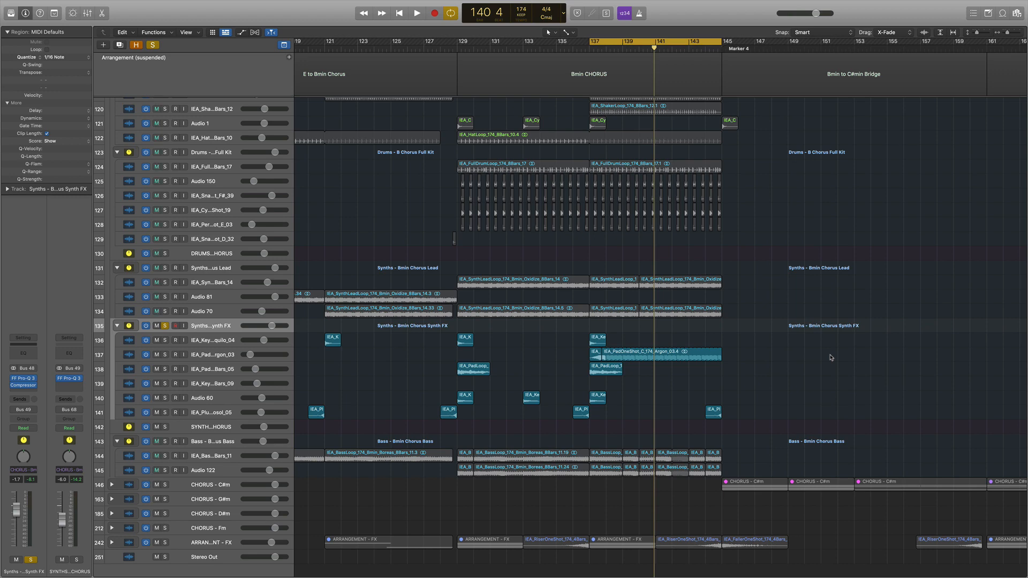
- Solo and play the Bass - Bmin Chorus Bass stack, selecting its BassLoop 11 and Audio 122 layers in turn
{"action": "left_click", "coordinate": [225, 441]}
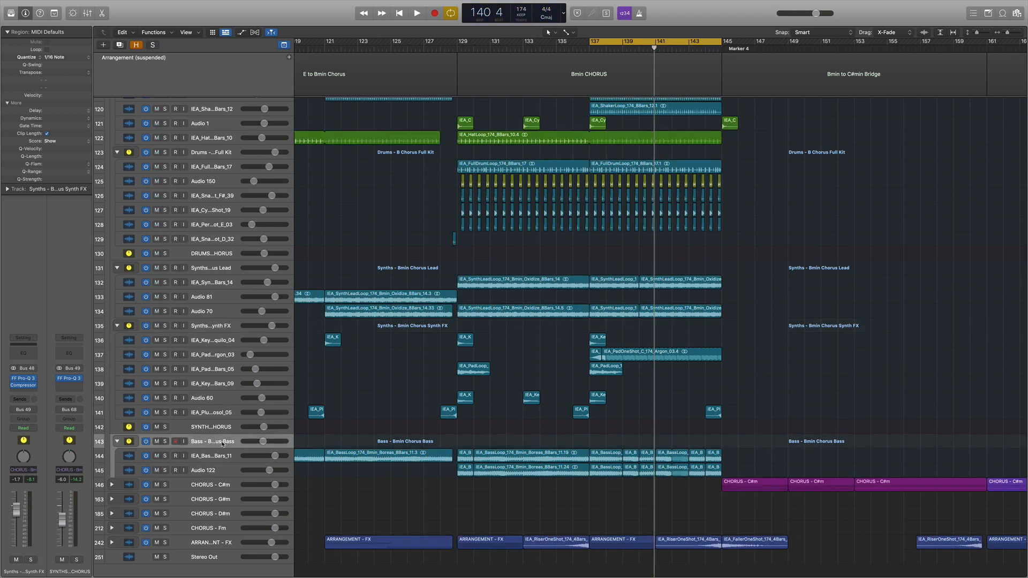
{"action": "key", "text": "space"}
{"action": "scroll", "coordinate": [348, 245], "scroll_direction": "down", "scroll_amount": 2}
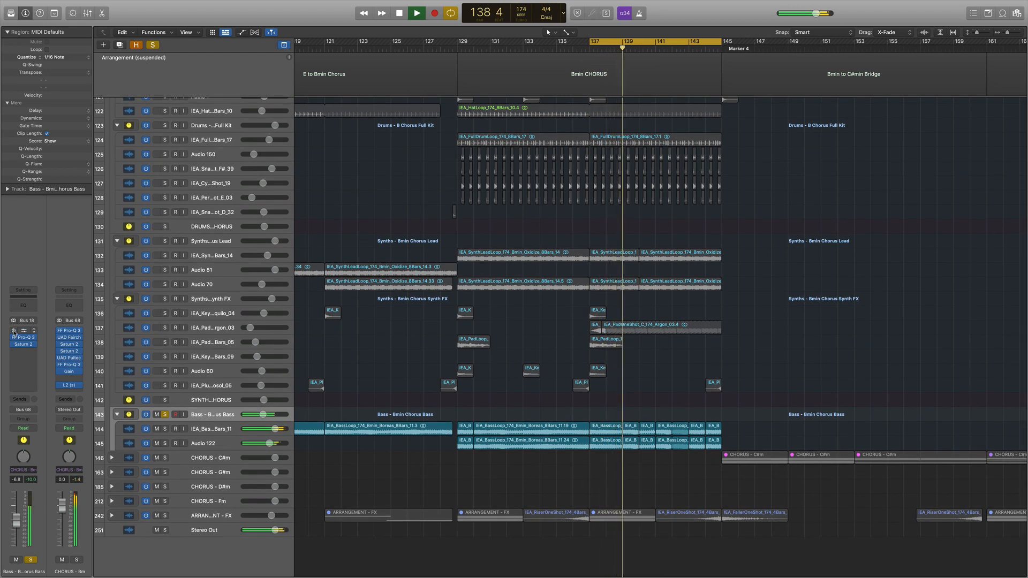
{"action": "left_click", "coordinate": [228, 433]}
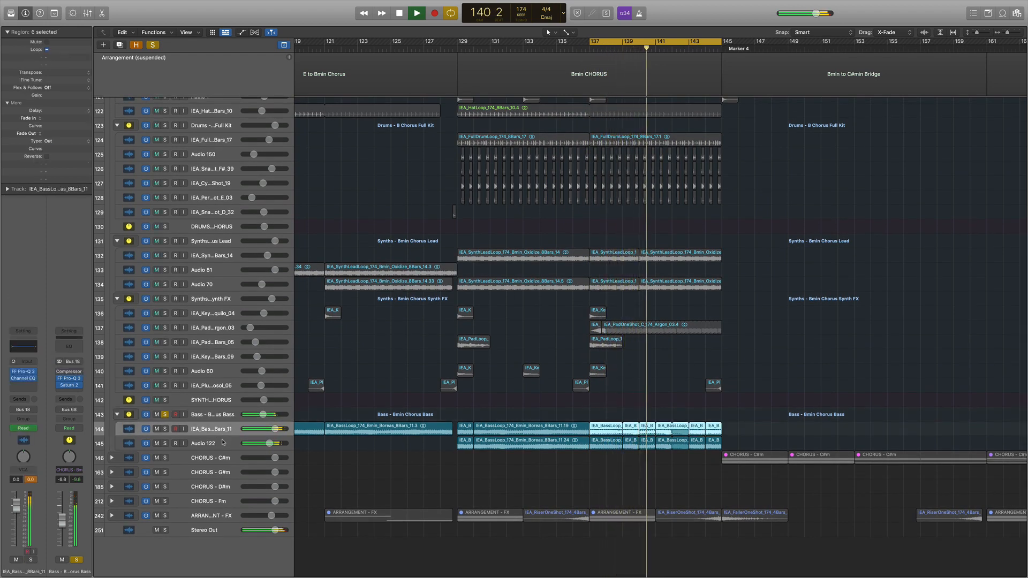
{"action": "left_click", "coordinate": [223, 442]}
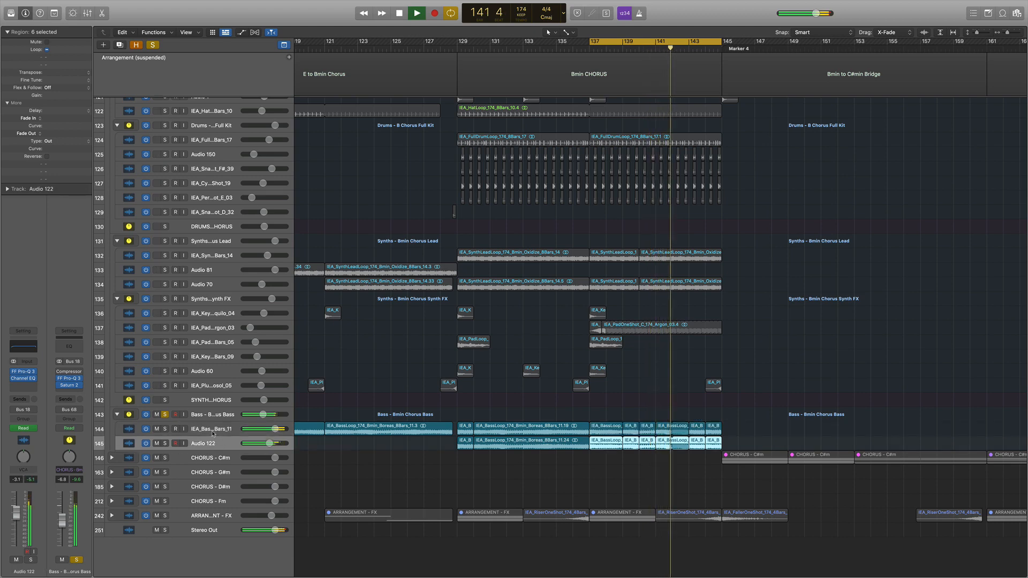
{"action": "key", "text": "space"}
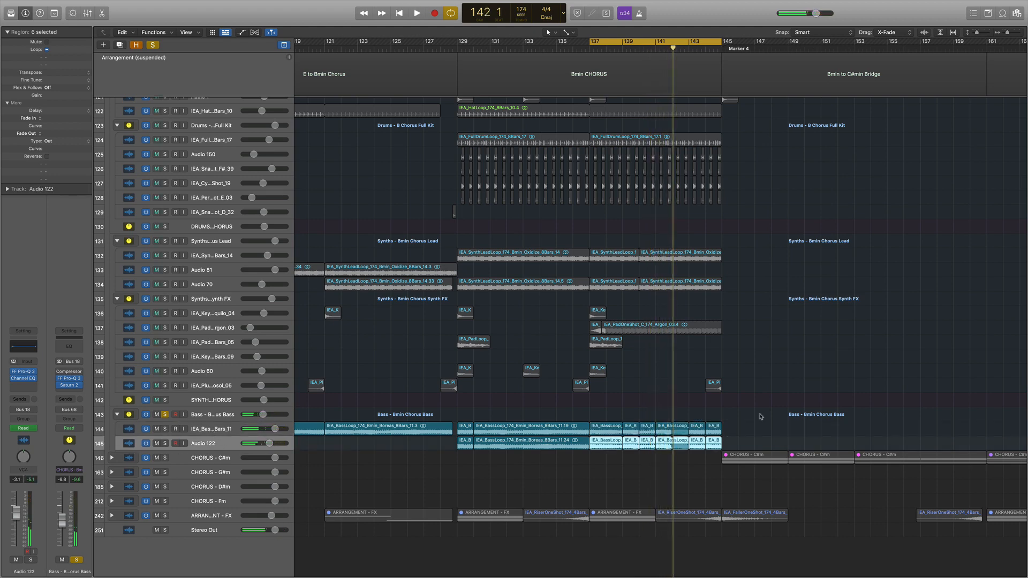
{"action": "left_click", "coordinate": [212, 431]}
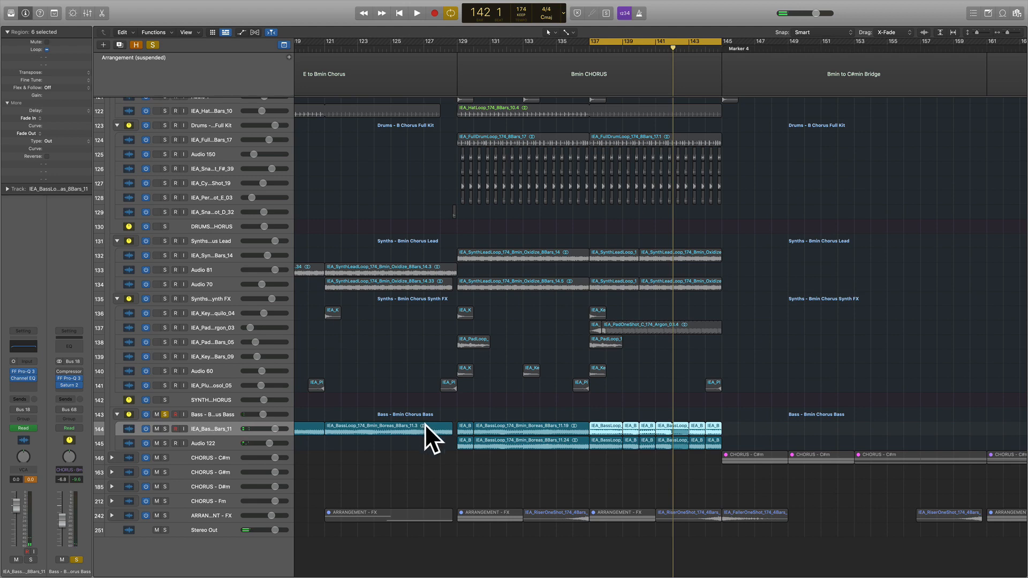
{"action": "left_click", "coordinate": [202, 448]}
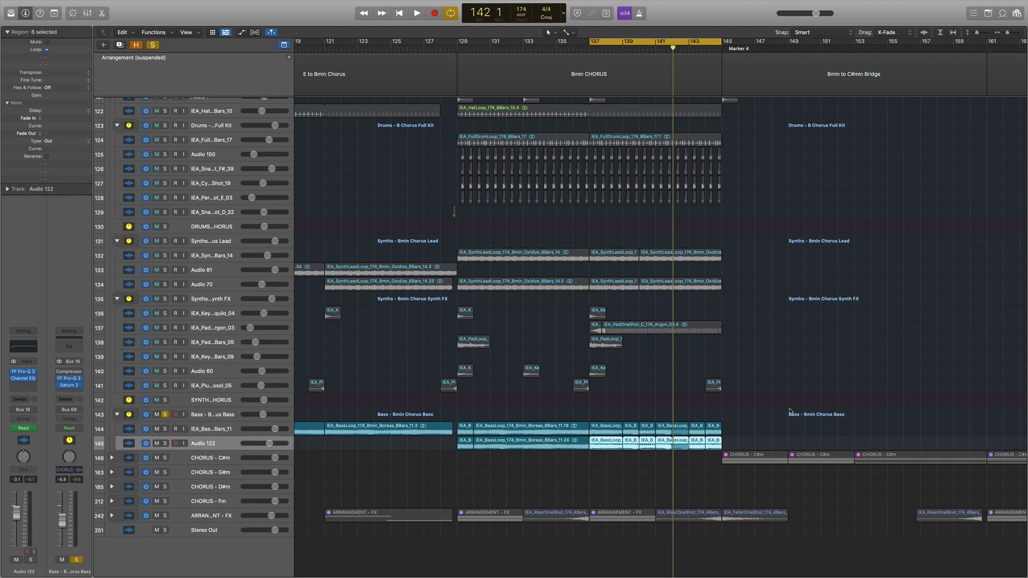
- Reduce the track height to fit all the Bmin chorus layers in view and clear the active solo
{"action": "scroll", "coordinate": [791, 399], "scroll_direction": "up", "scroll_amount": 1}
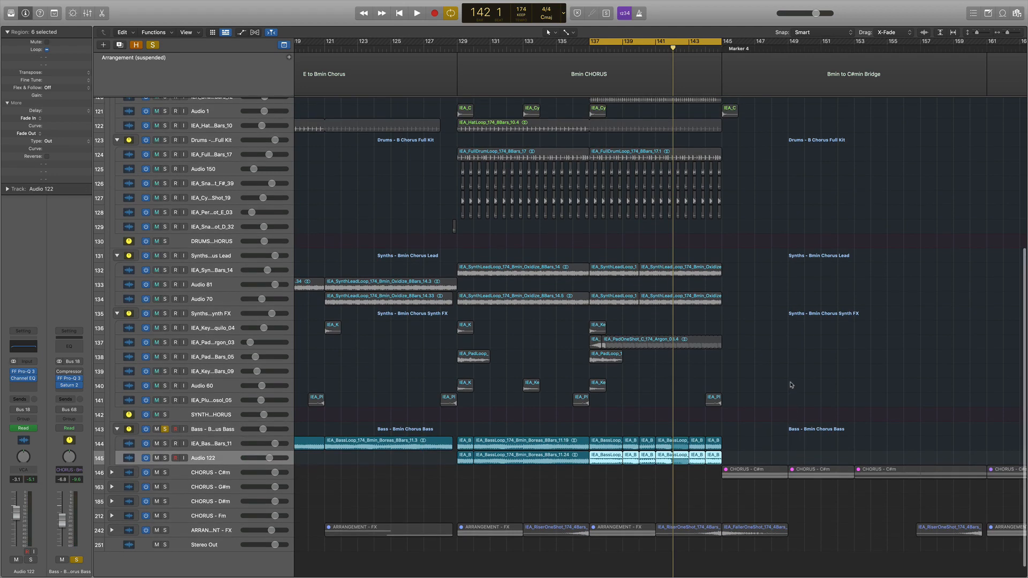
{"action": "scroll", "coordinate": [782, 376], "scroll_direction": "up", "scroll_amount": 2}
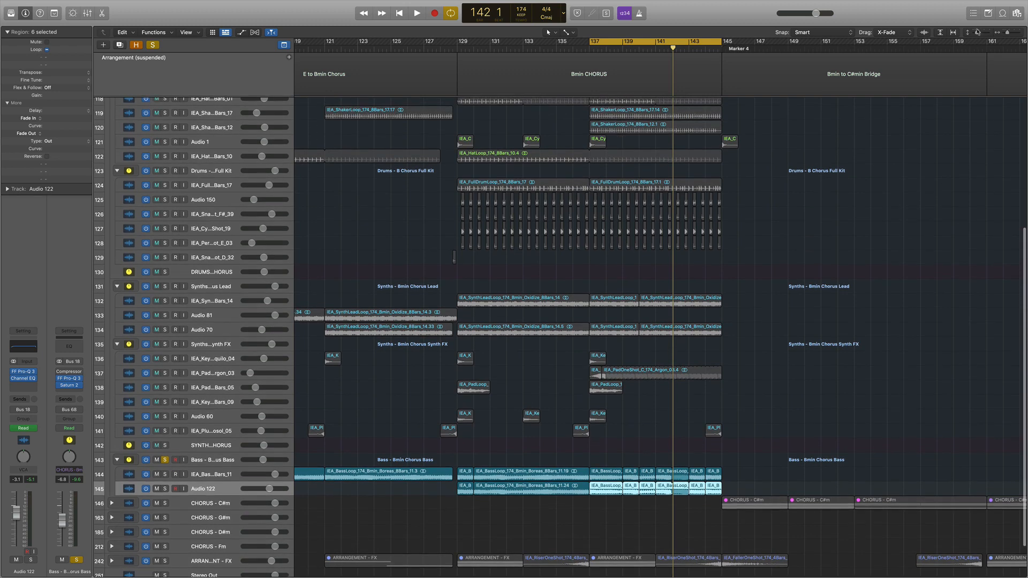
{"action": "left_click_drag", "start_coordinate": [977, 33], "coordinate": [975, 32]}
{"action": "scroll", "coordinate": [782, 186], "scroll_direction": "up", "scroll_amount": 4}
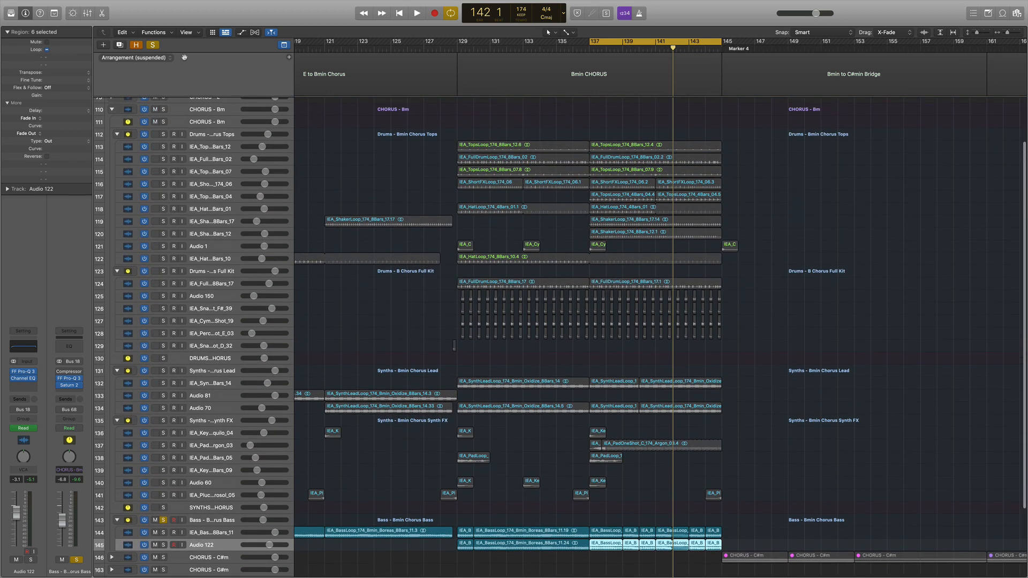
{"action": "left_click", "coordinate": [152, 45]}
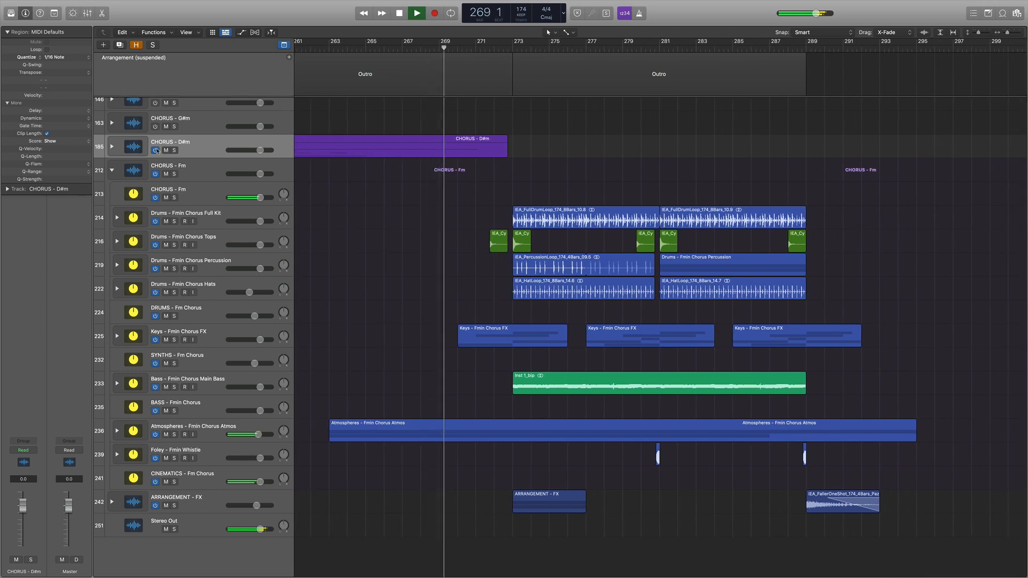
- Turn off the CHORUS - D#m stack and listen through the Fmin outro before stopping playback
{"action": "left_click", "coordinate": [156, 151]}
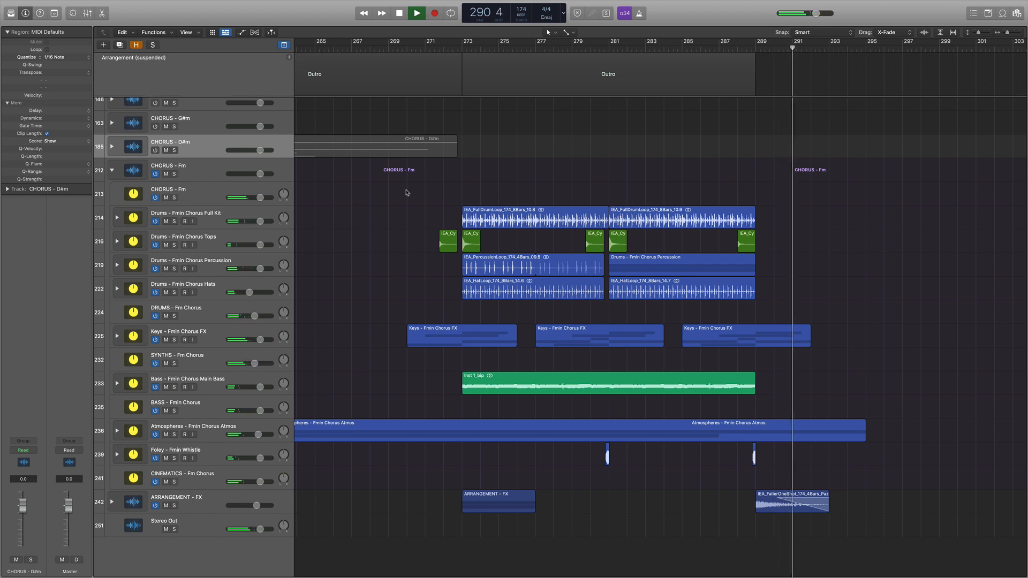
{"action": "key", "text": "space"}
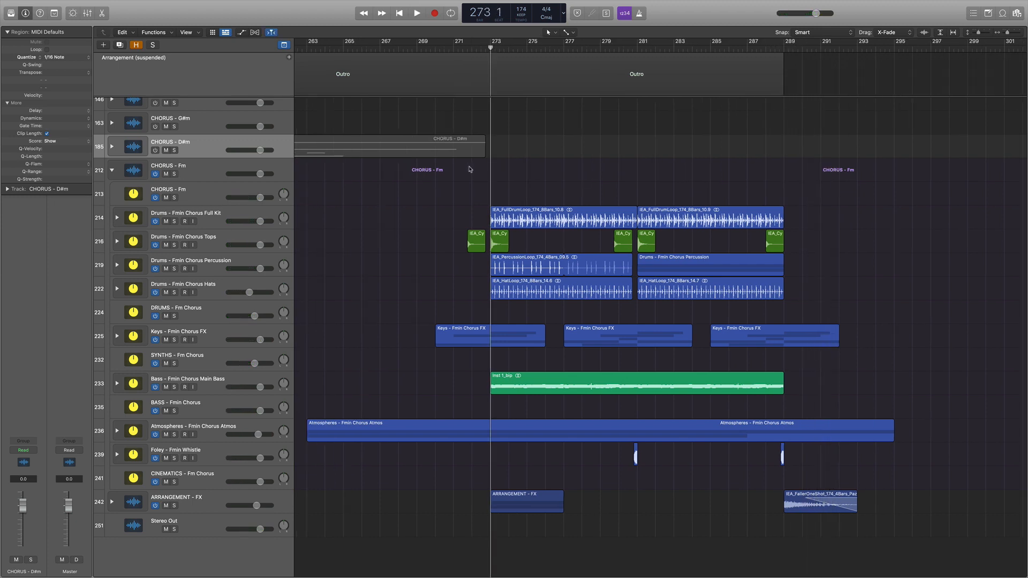
- Solo the Drums - Fmin Chorus Full Kit stack and play it from bar 273
{"action": "left_click", "coordinate": [202, 212]}
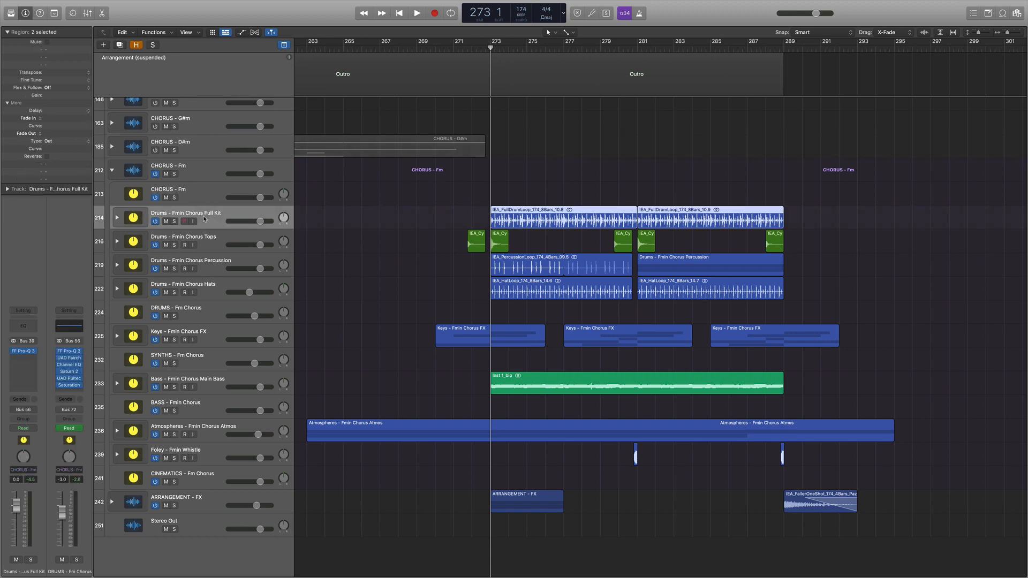
{"action": "key", "text": "s"}
{"action": "key", "text": "space"}
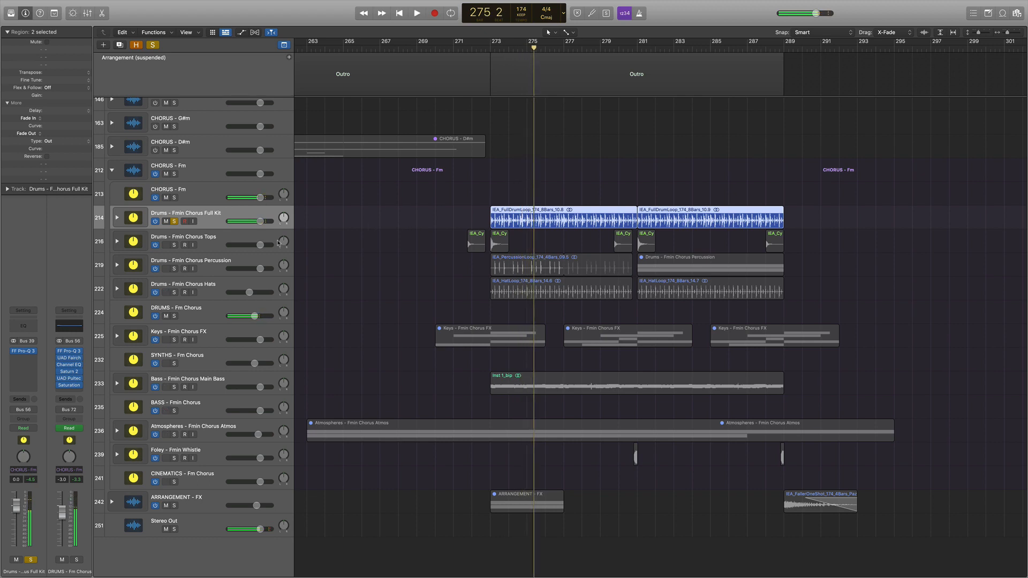
- Move the solo to the Drums - Fmin Chorus Percussion stack and play it, skipping ahead to around bar 281
{"action": "key", "text": "s"}
{"action": "left_click", "coordinate": [254, 260]}
{"action": "key", "text": "s"}
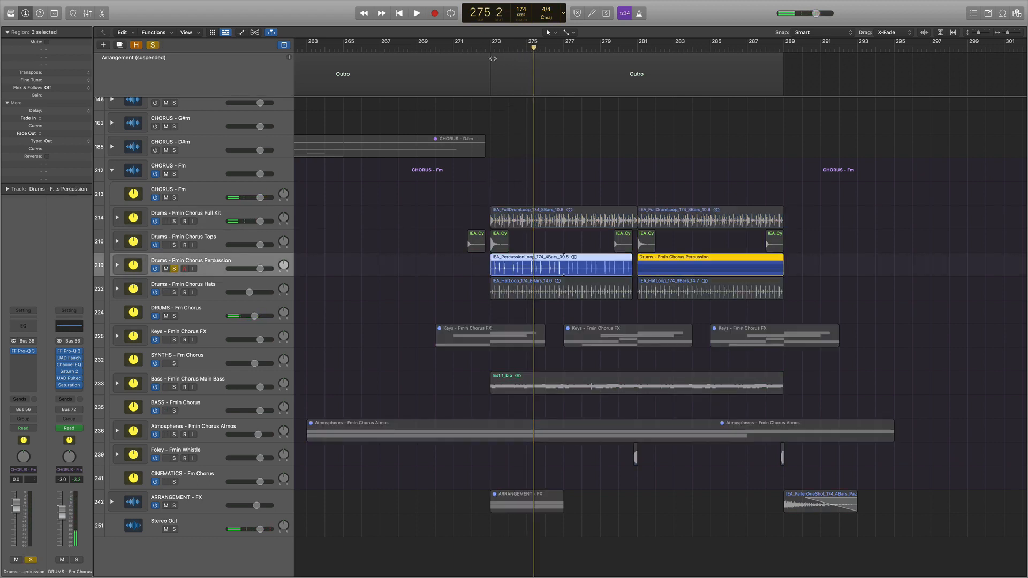
{"action": "key", "text": "space"}
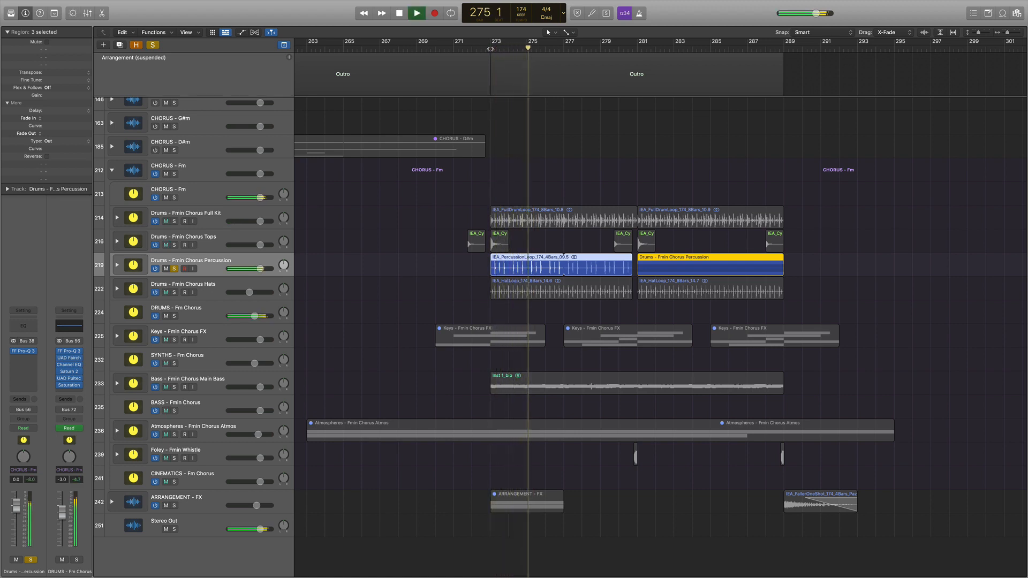
{"action": "left_click", "coordinate": [632, 46]}
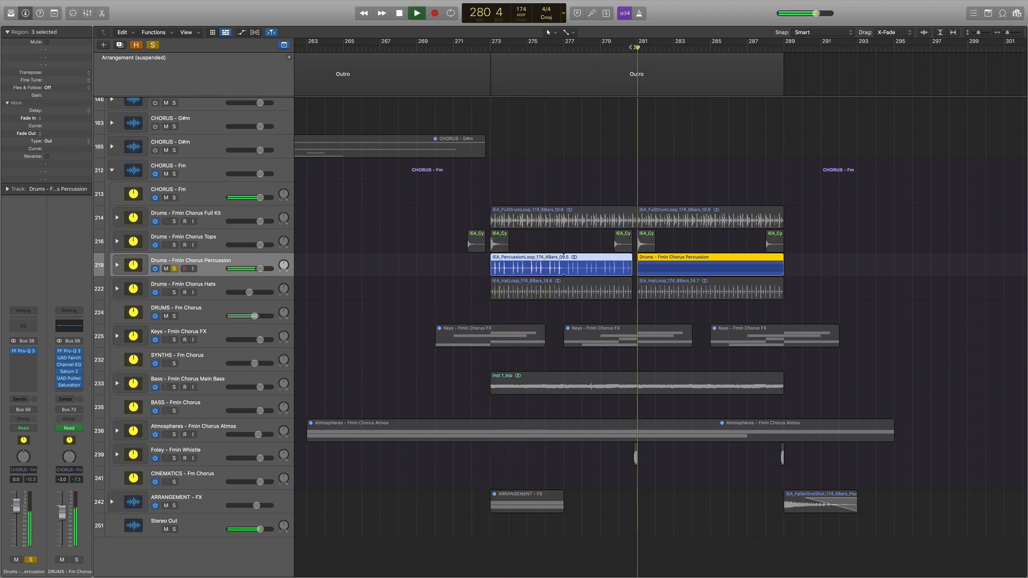
- Expand the Fmin percussion stack into its percussion and shaker loop tracks, stop playback and remove its solo
{"action": "left_click", "coordinate": [116, 265]}
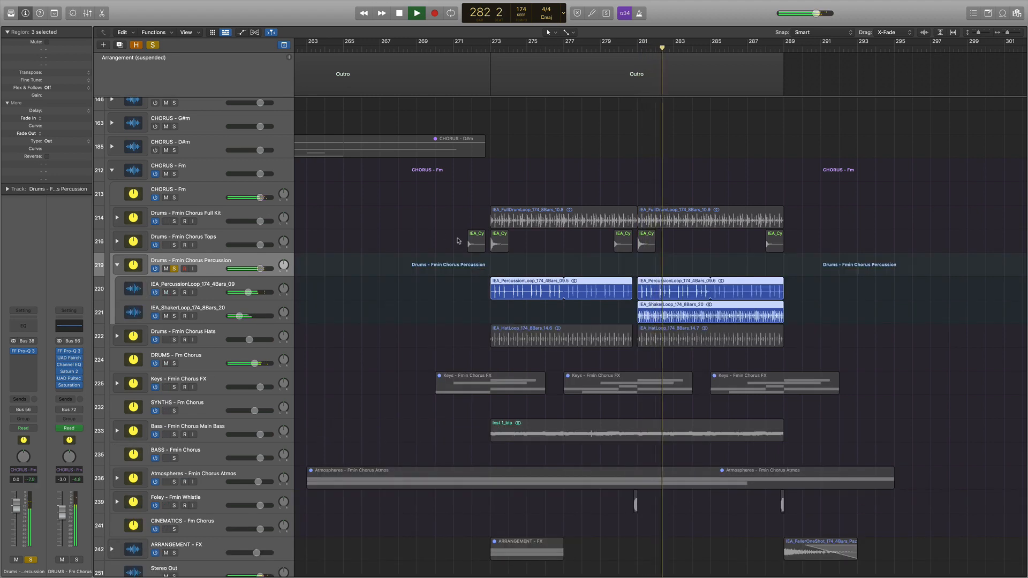
{"action": "scroll", "coordinate": [457, 241], "scroll_direction": "right", "scroll_amount": 2}
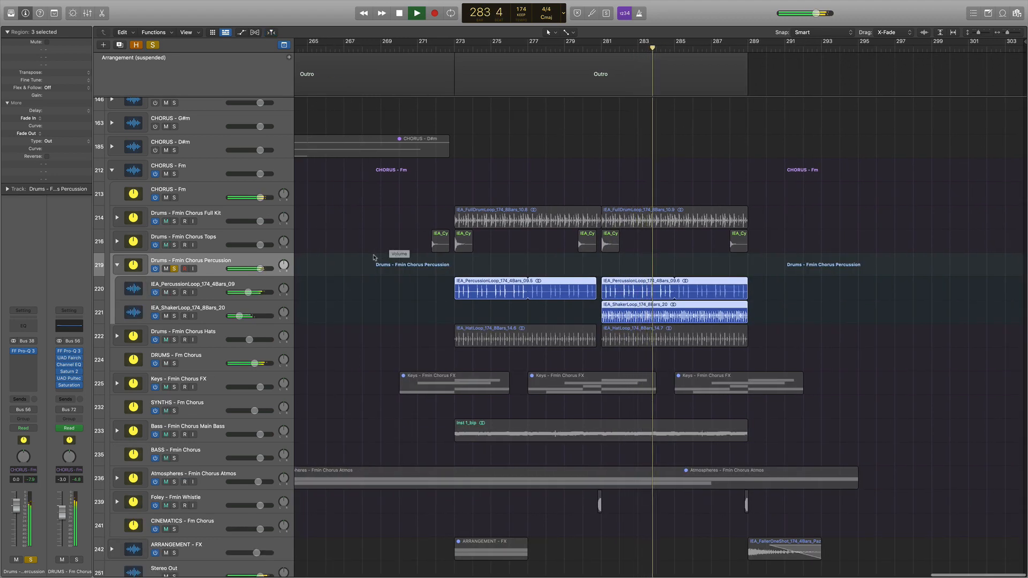
{"action": "key", "text": "space"}
{"action": "key", "text": "s"}
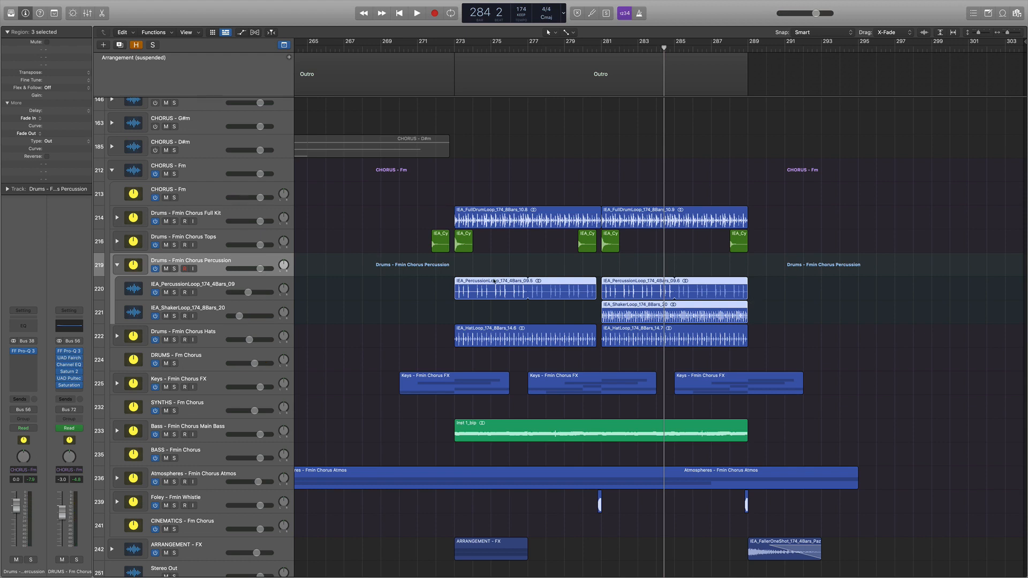
- Select in turn the second percussion loop region, the shaker loop region and the Drums - Fmin Chorus Hats stack
{"action": "left_click", "coordinate": [641, 285]}
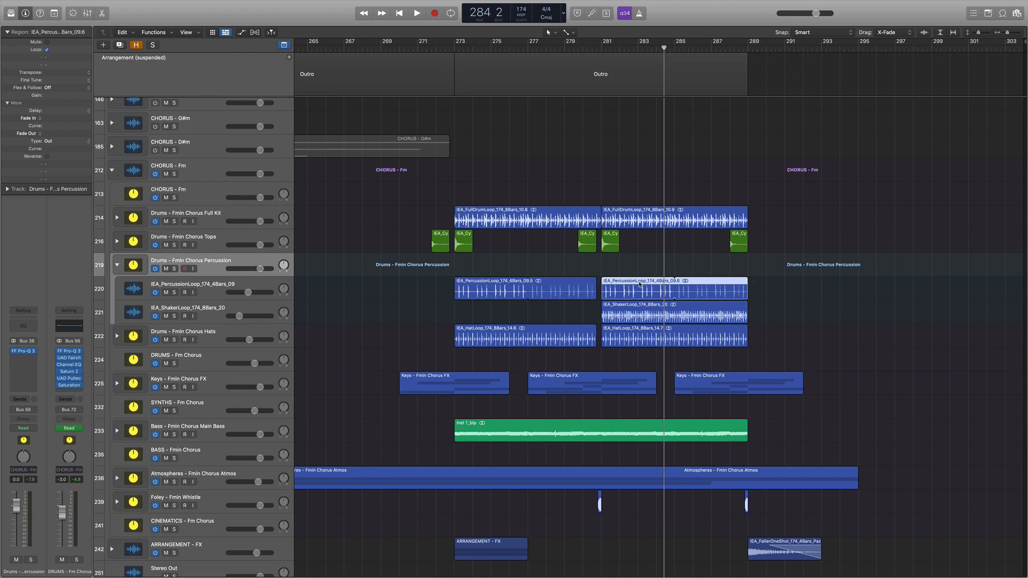
{"action": "left_click", "coordinate": [628, 304]}
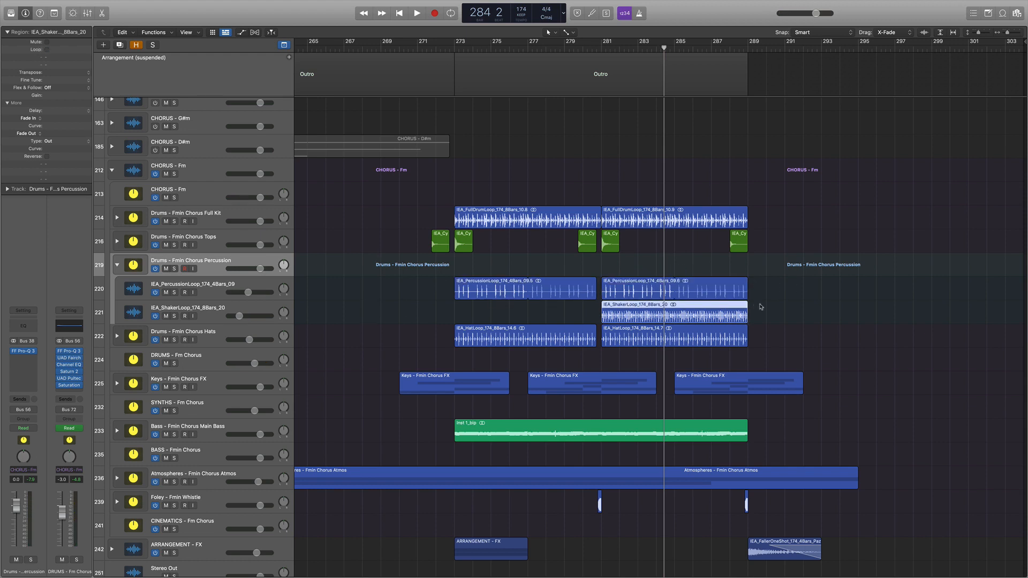
{"action": "left_click", "coordinate": [202, 331]}
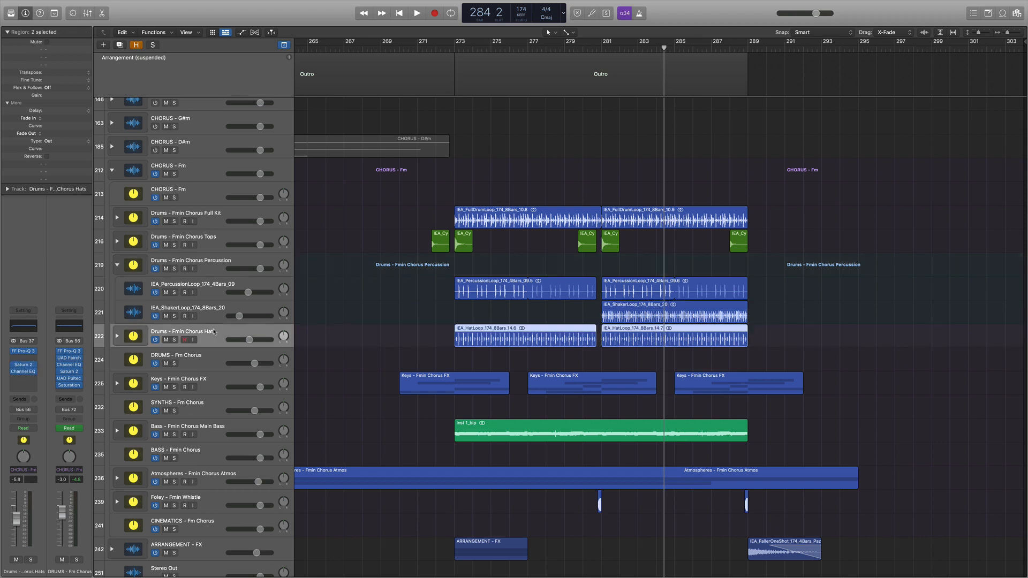
- Solo the DRUMS - Fm Chorus stack and listen to the combined drums, stopping playback and removing the solo at the end
{"action": "key", "text": "s"}
{"action": "key", "text": "space"}
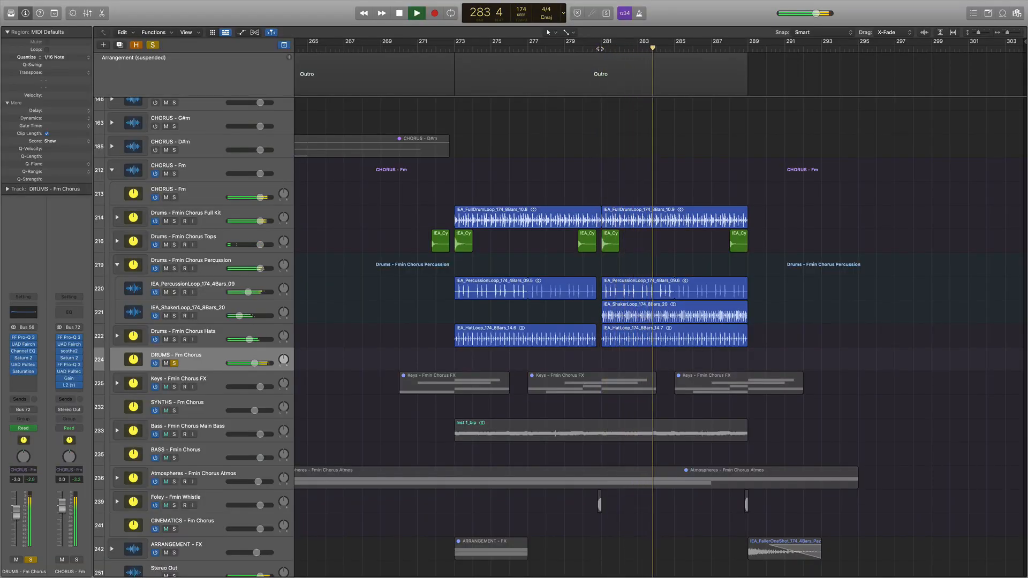
{"action": "key", "text": "space"}
{"action": "left_click", "coordinate": [174, 363]}
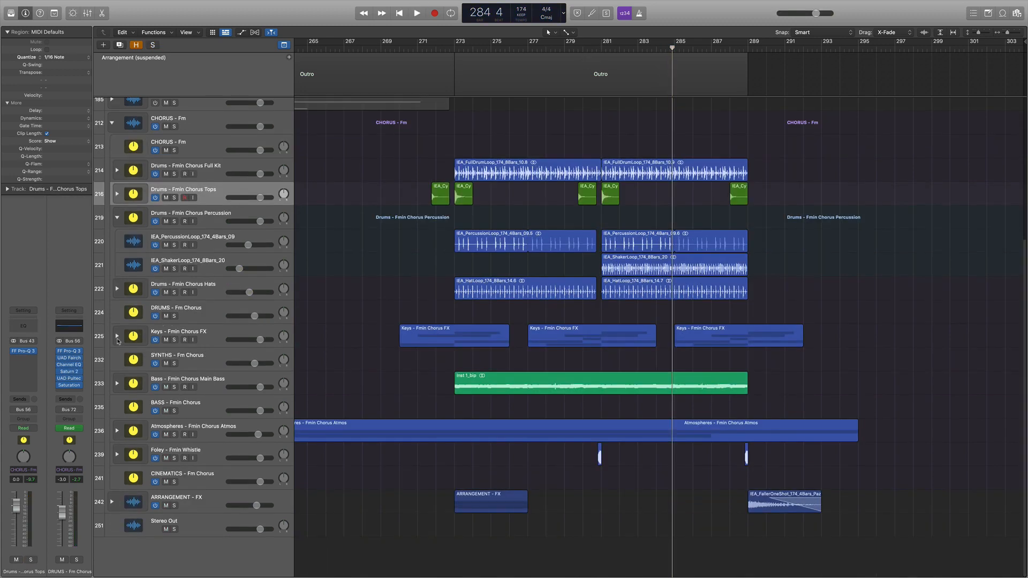
- Expand the Keys - Fmin Chorus FX stack into its tracks and audition it soloed, clearing the solo at the end
{"action": "left_click", "coordinate": [116, 336]}
{"action": "scroll", "coordinate": [161, 321], "scroll_direction": "down", "scroll_amount": 1}
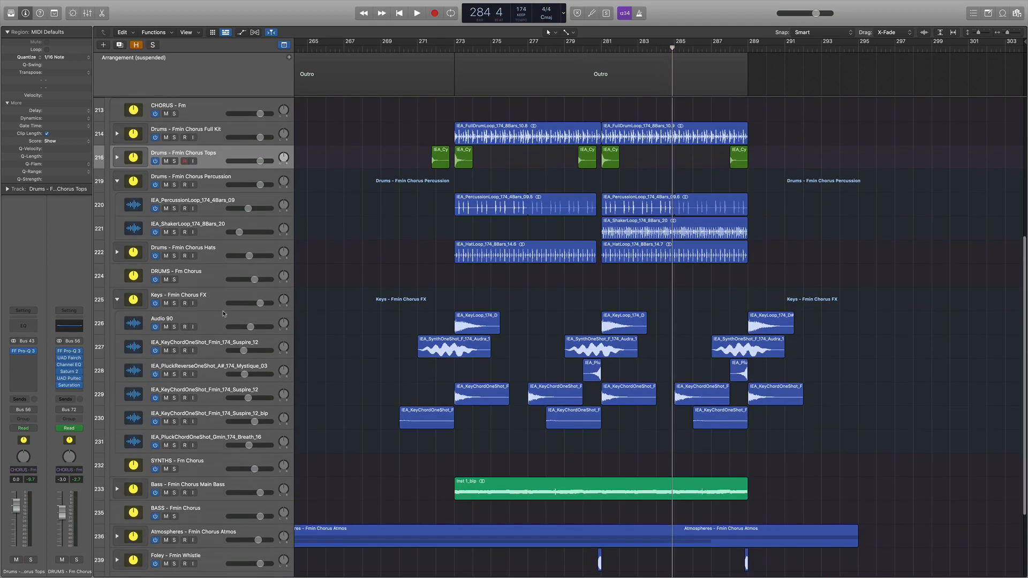
{"action": "left_click", "coordinate": [210, 300]}
{"action": "key", "text": "s"}
{"action": "key", "text": "space"}
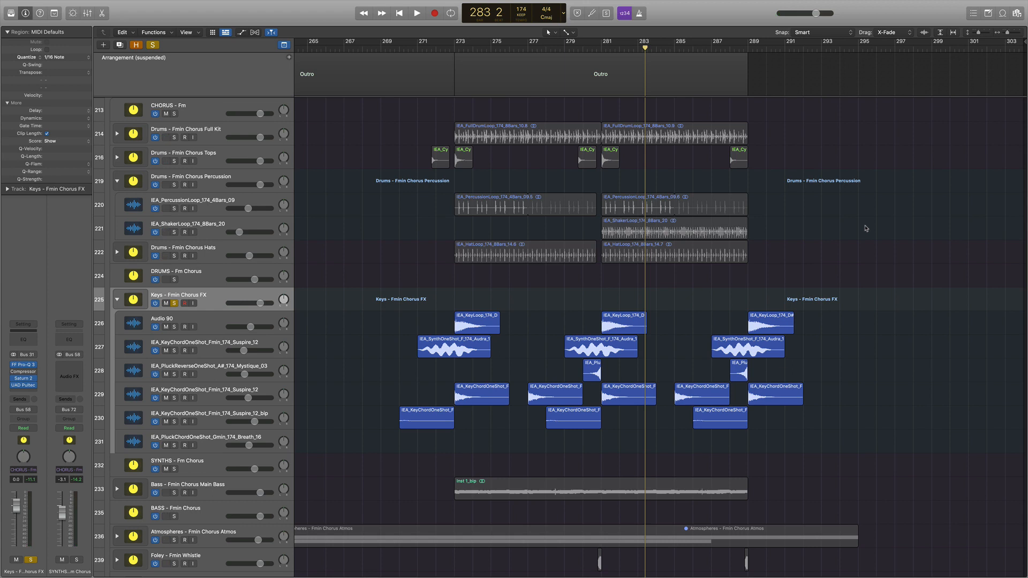
{"action": "key", "text": "s"}
- Highlight in turn the synth one-shot, reversed pluck and key chord one-shot regions inside the Keys - Fmin Chorus FX stack, then clear the selection
{"action": "scroll", "coordinate": [673, 277], "scroll_direction": "down", "scroll_amount": 1}
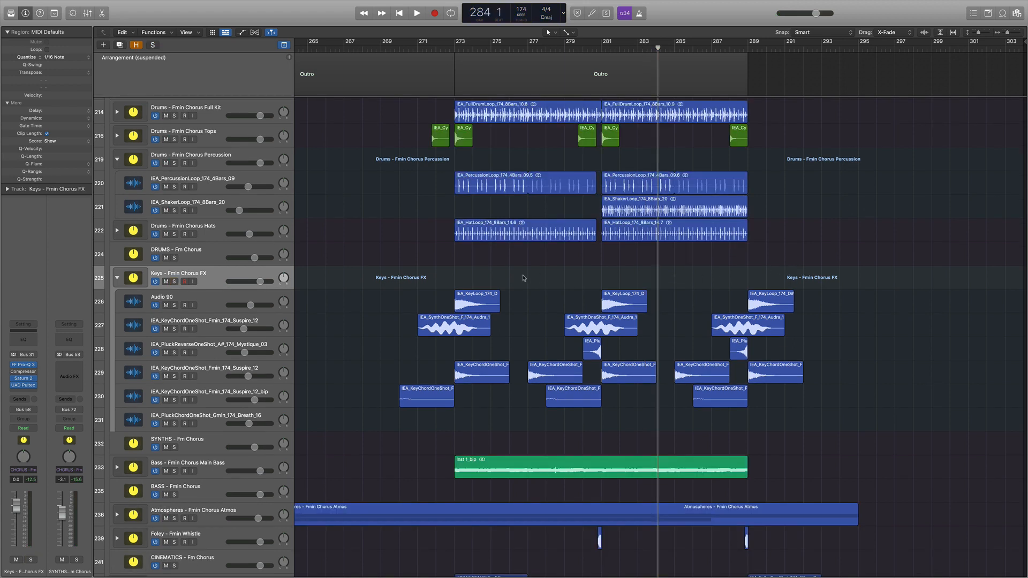
{"action": "left_click", "coordinate": [529, 298]}
{"action": "left_click_drag", "start_coordinate": [833, 325], "coordinate": [363, 325]}
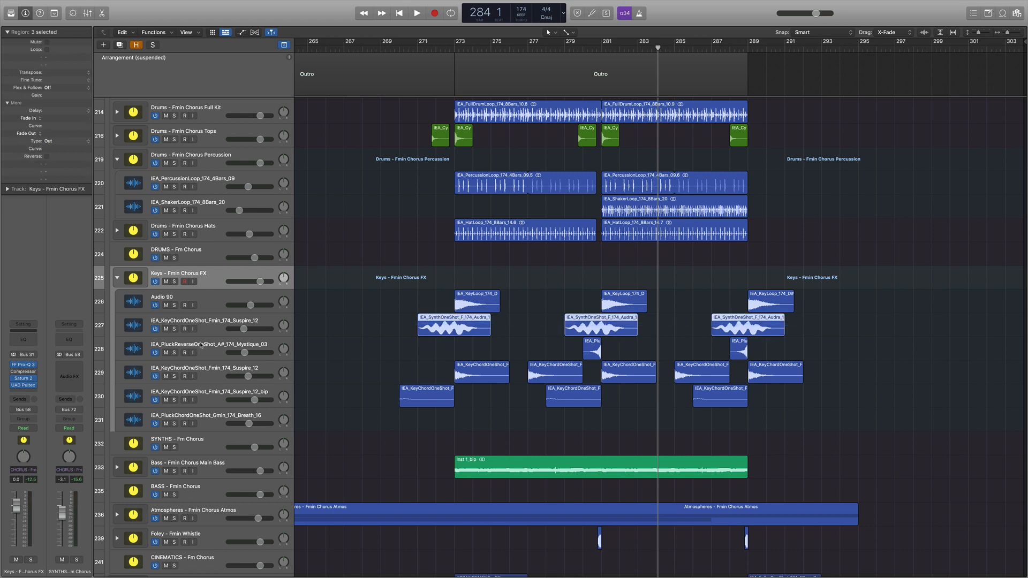
{"action": "left_click", "coordinate": [201, 345]}
{"action": "left_click_drag", "start_coordinate": [821, 342], "coordinate": [418, 348]}
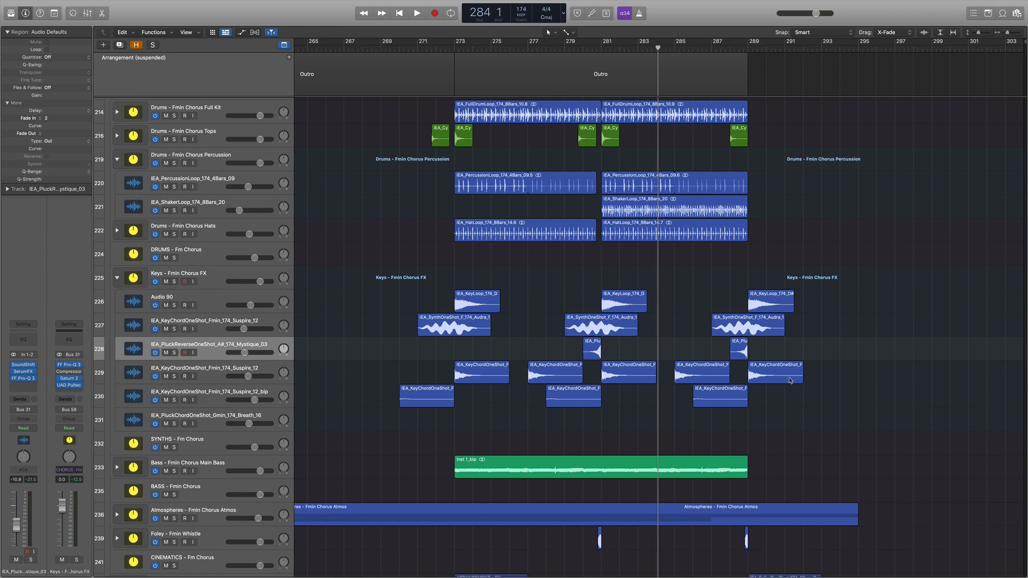
{"action": "left_click_drag", "start_coordinate": [844, 380], "coordinate": [447, 386]}
{"action": "left_click_drag", "start_coordinate": [789, 405], "coordinate": [315, 407]}
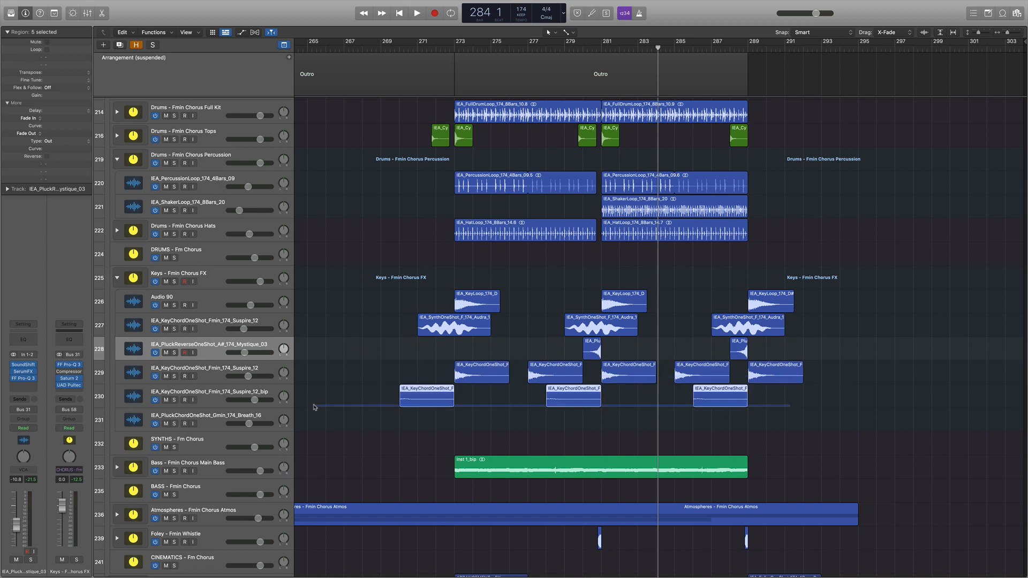
{"action": "left_click", "coordinate": [413, 370]}
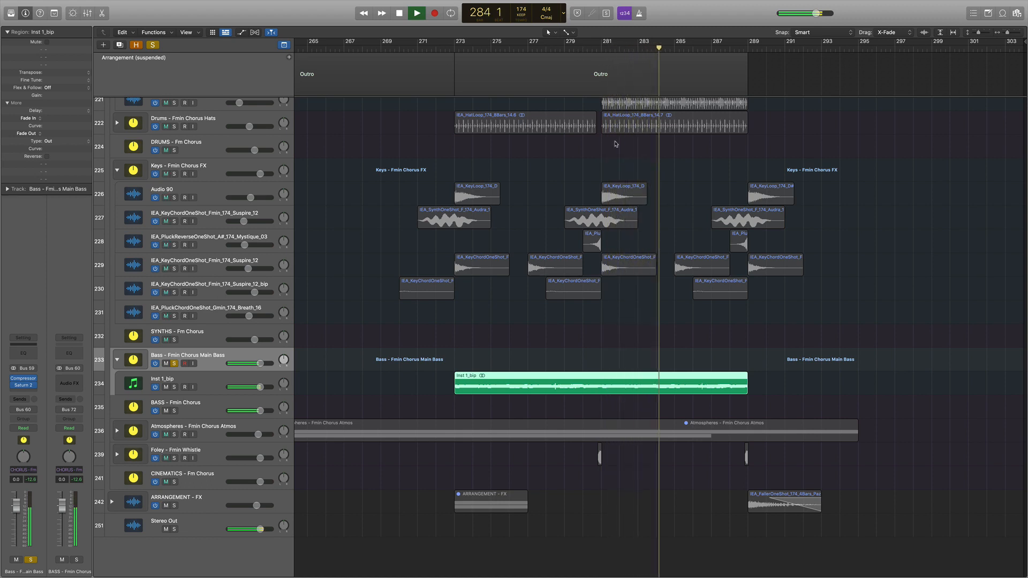
- Stop the bass playback and move the solo from Bass - Fmin Chorus Main Bass to the Atmospheres - Fmin Chorus Atmos stack
{"action": "key", "text": "space"}
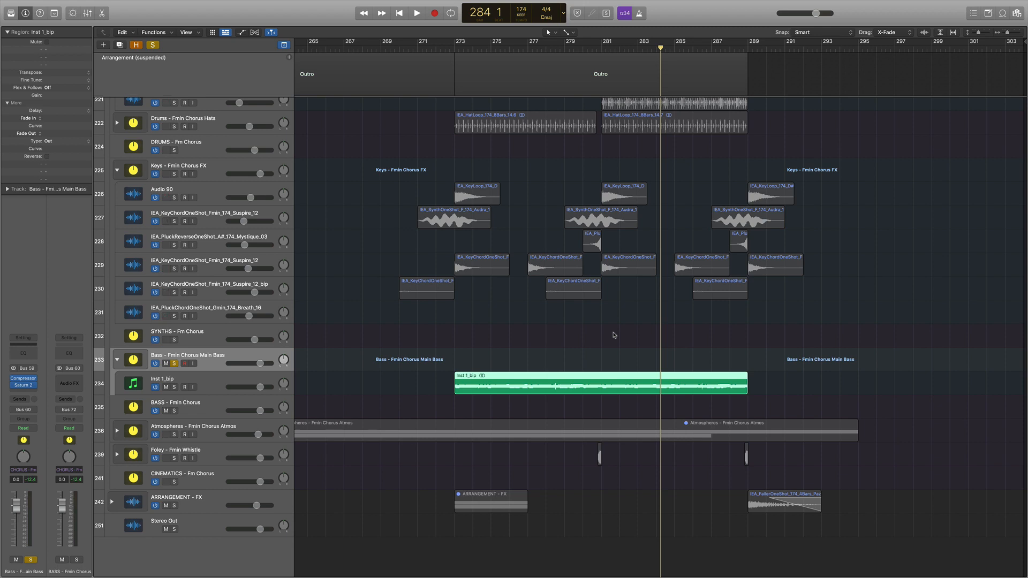
{"action": "key", "text": "s"}
{"action": "key", "text": "Down"}
{"action": "key", "text": "Down"}
{"action": "key", "text": "Down"}
{"action": "key", "text": "s"}
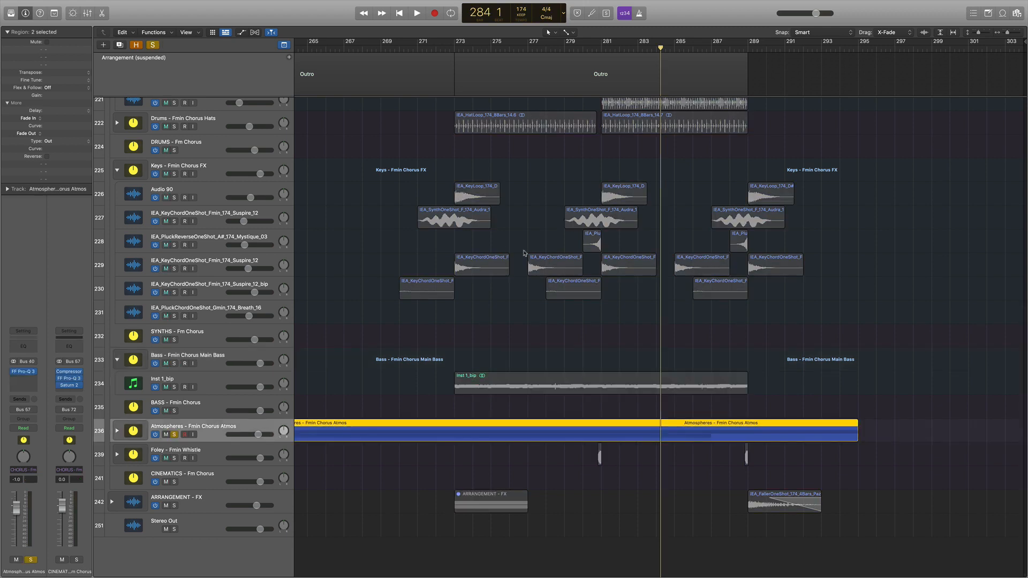
- Play the soloed atmospheres stack from around bar 278, expanding it into its two tonal atmos tracks before stopping and deselecting the regions
{"action": "left_click", "coordinate": [554, 48]}
{"action": "key", "text": "space"}
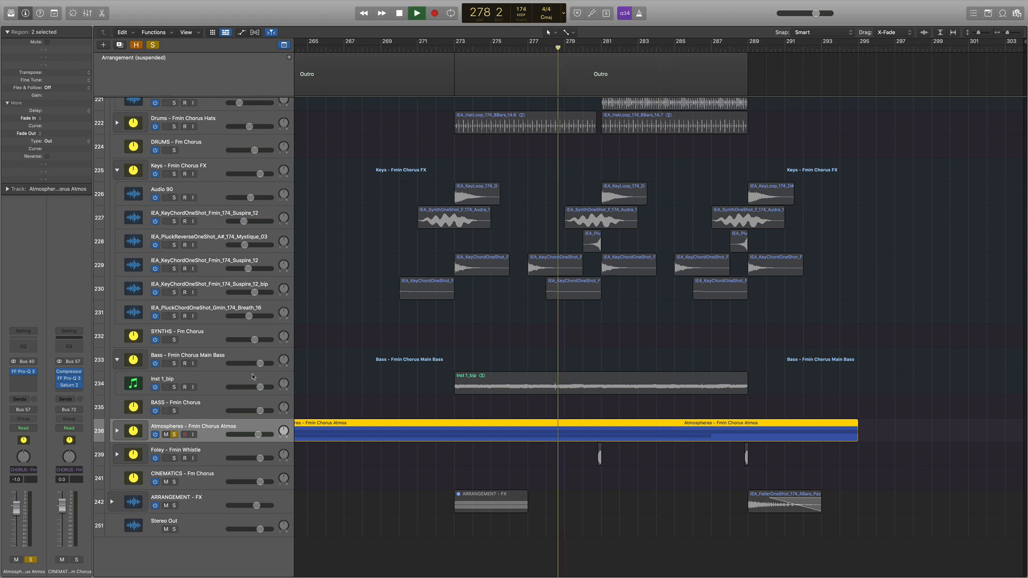
{"action": "left_click", "coordinate": [117, 431]}
{"action": "scroll", "coordinate": [422, 342], "scroll_direction": "down", "scroll_amount": 3}
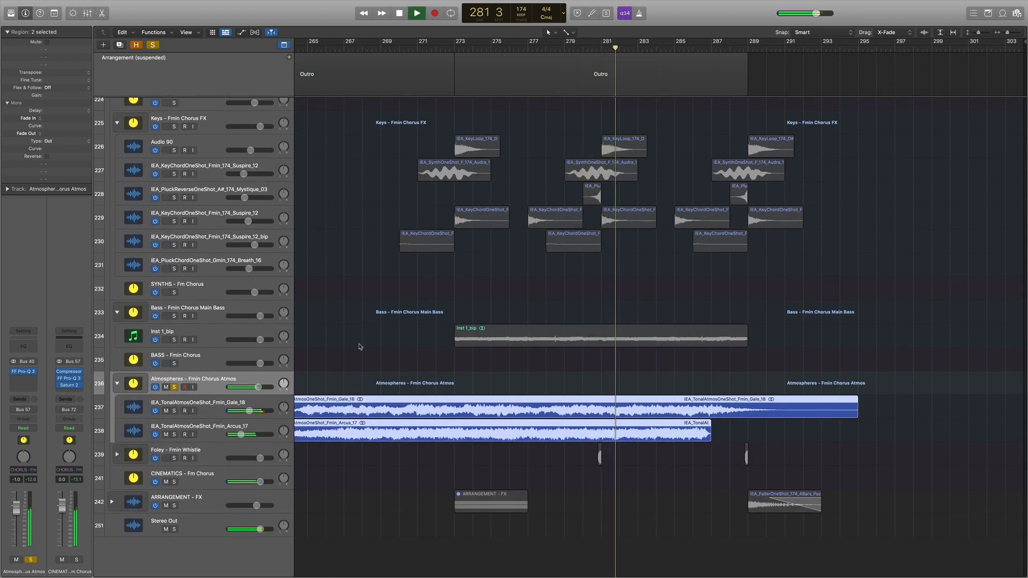
{"action": "key", "text": "space"}
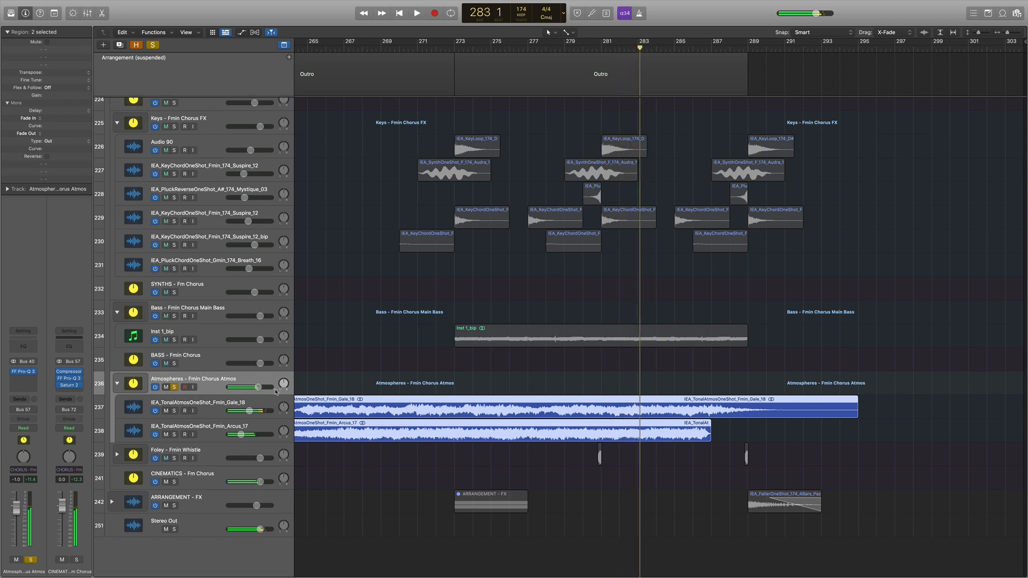
{"action": "left_click", "coordinate": [518, 373]}
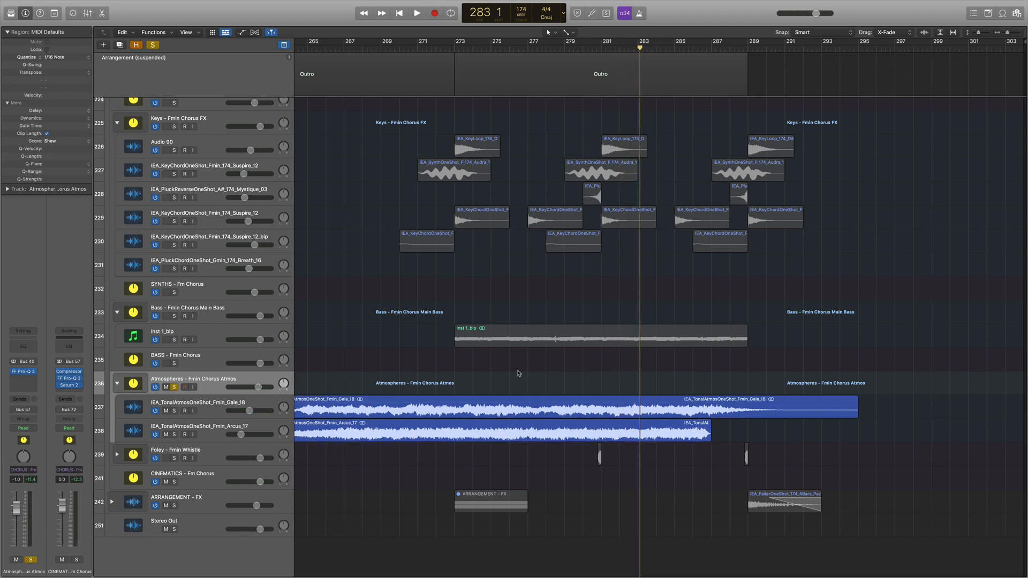
- Solo the IEA_TonalAtmosOneShot_Fmin_Gale_18 track and play it from bar 273
{"action": "left_click", "coordinate": [227, 402]}
{"action": "key", "text": "s"}
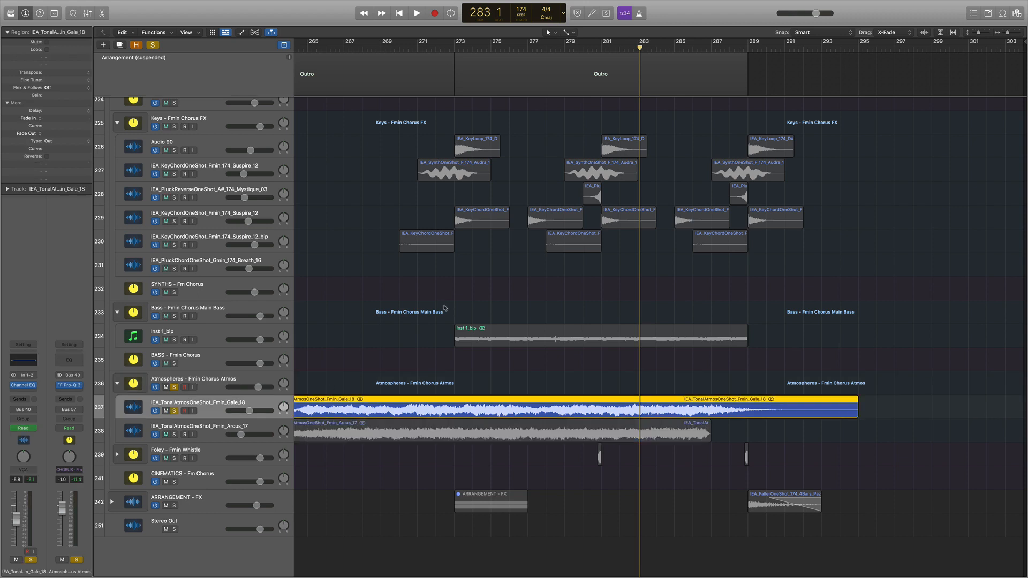
{"action": "key", "text": "space"}
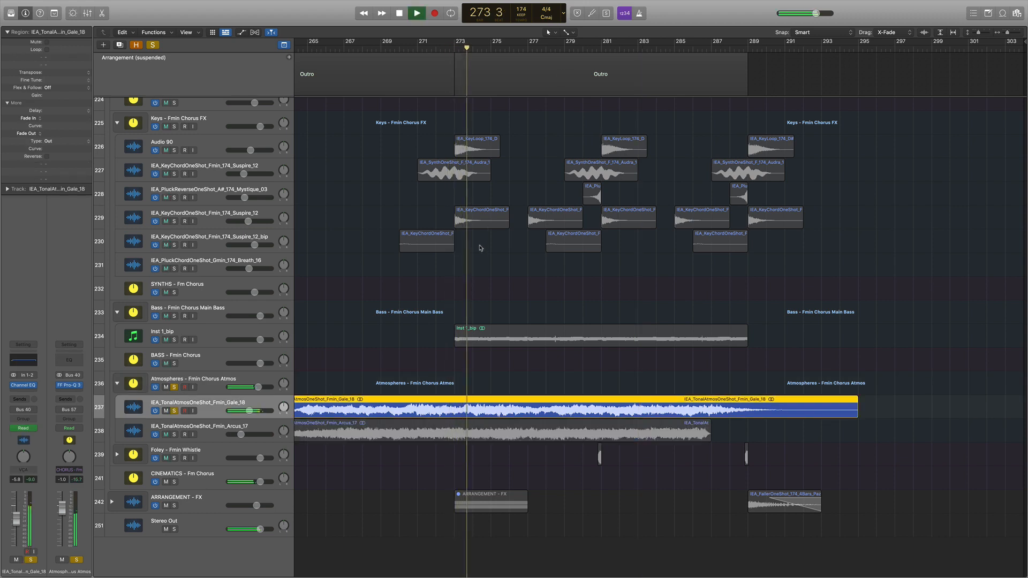
- Move the solo from the Gale_18 atmos track to IEA_TonalAtmosOneShot_Fmin_Arcus_17 and listen to it
{"action": "key", "text": "s"}
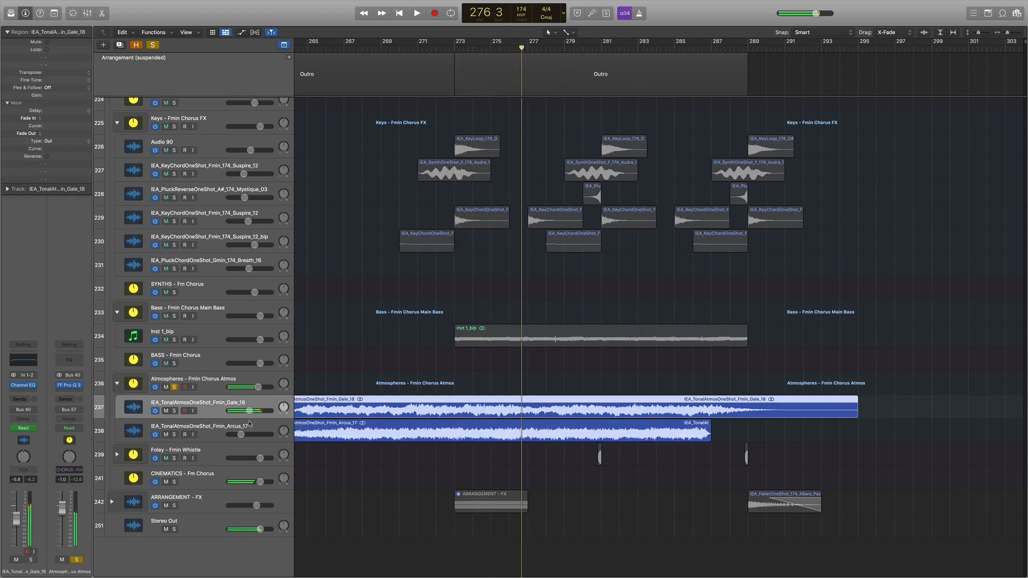
{"action": "key", "text": "Down"}
{"action": "key", "text": "s"}
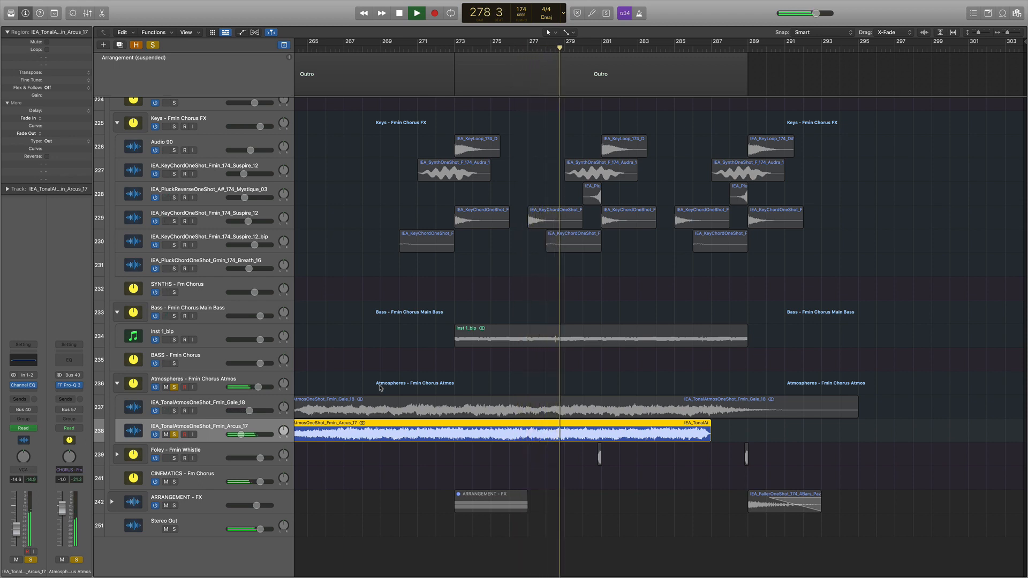
- Stop playback, remove the Arcus_17 track's solo and play both tonal atmos tracks together
{"action": "key", "text": "space"}
{"action": "left_click", "coordinate": [380, 388]}
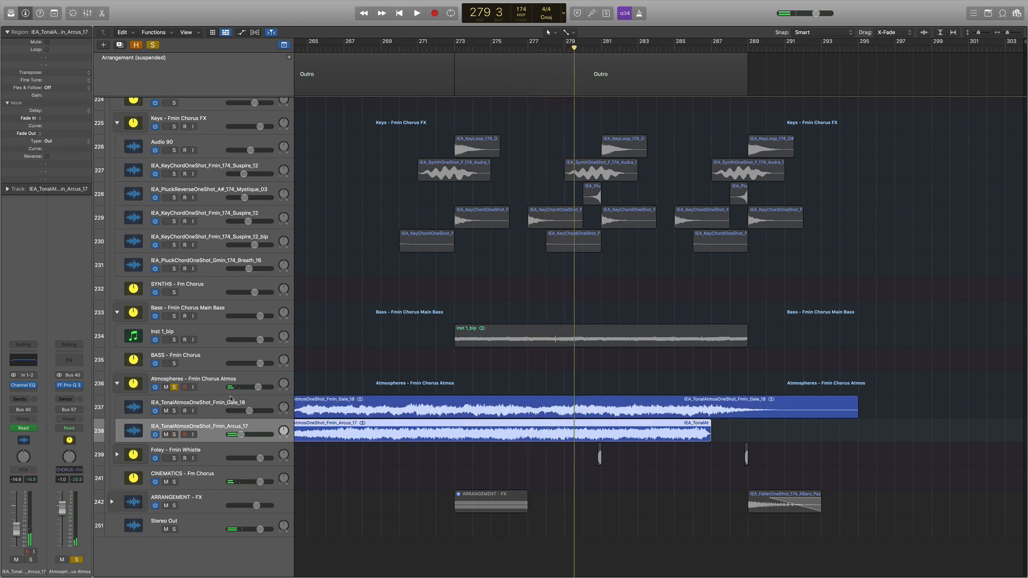
{"action": "key", "text": "space"}
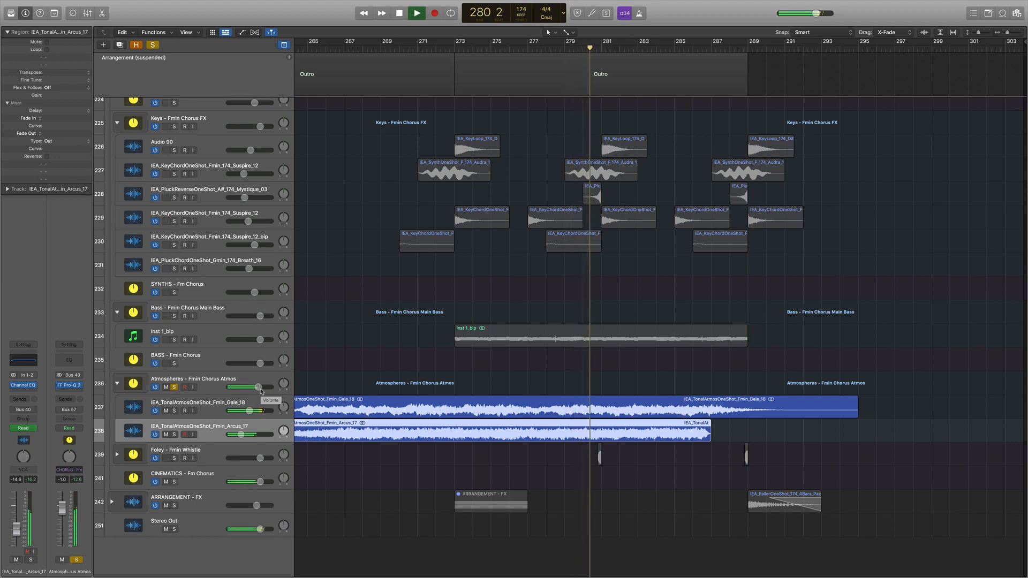